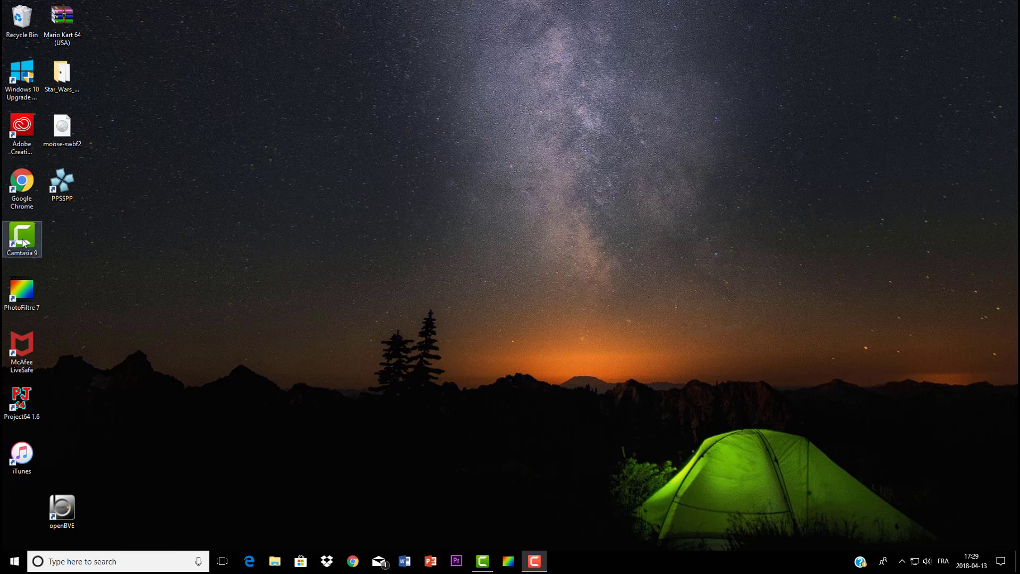
# - Switch to Camtasia and add the manhattan-world-trade-center time-lapse video from the projet vidéo folder to Track 1
pyautogui.click(482, 560)
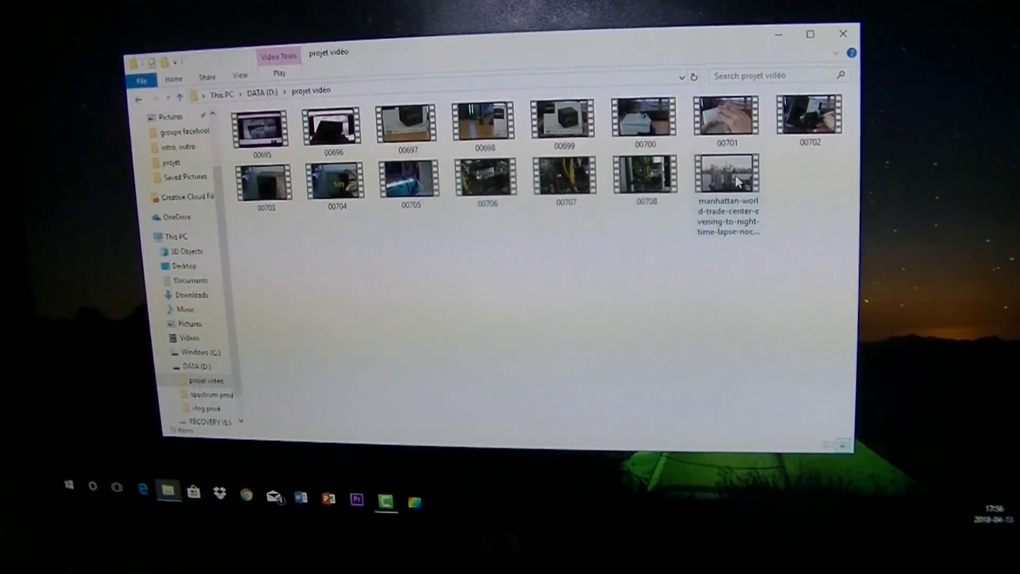
pyautogui.click(737, 180)
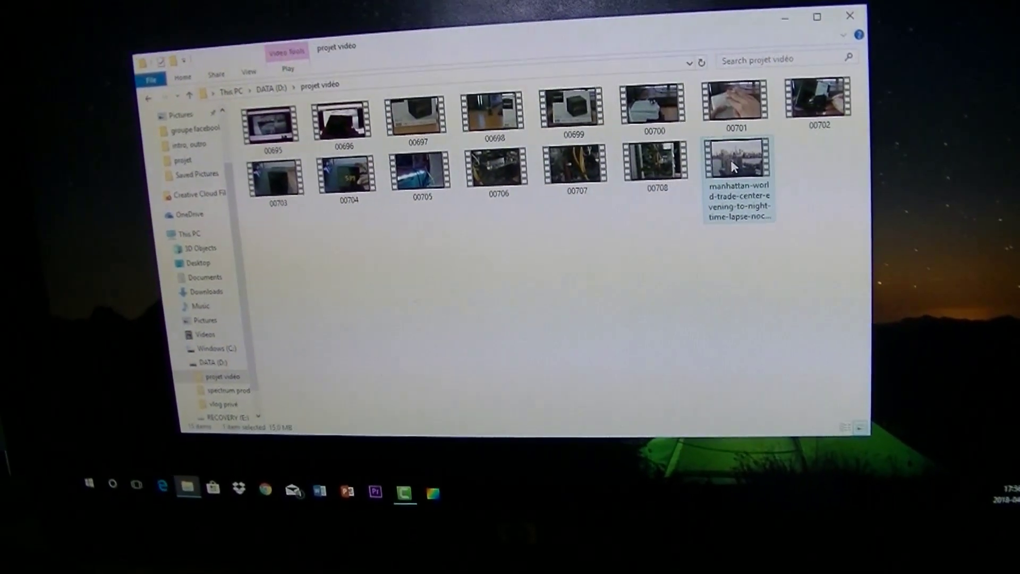
pyautogui.moveTo(733, 168); pyautogui.dragTo(130, 325)
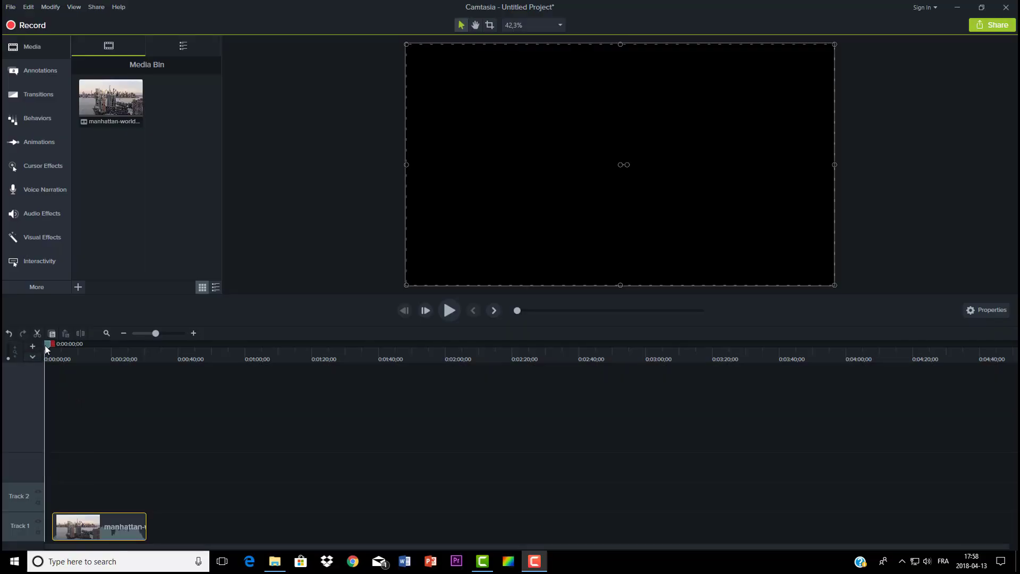
# - Scrub through the opening seconds of the Manhattan clip and play a short preview
pyautogui.moveTo(45, 346)
pyautogui.mouseDown()
pyautogui.moveTo(93, 348)
pyautogui.moveTo(60, 350)
pyautogui.mouseUp()
pyautogui.moveTo(59, 349)
pyautogui.mouseDown()
pyautogui.moveTo(132, 349)
pyautogui.moveTo(55, 357)
pyautogui.mouseUp()
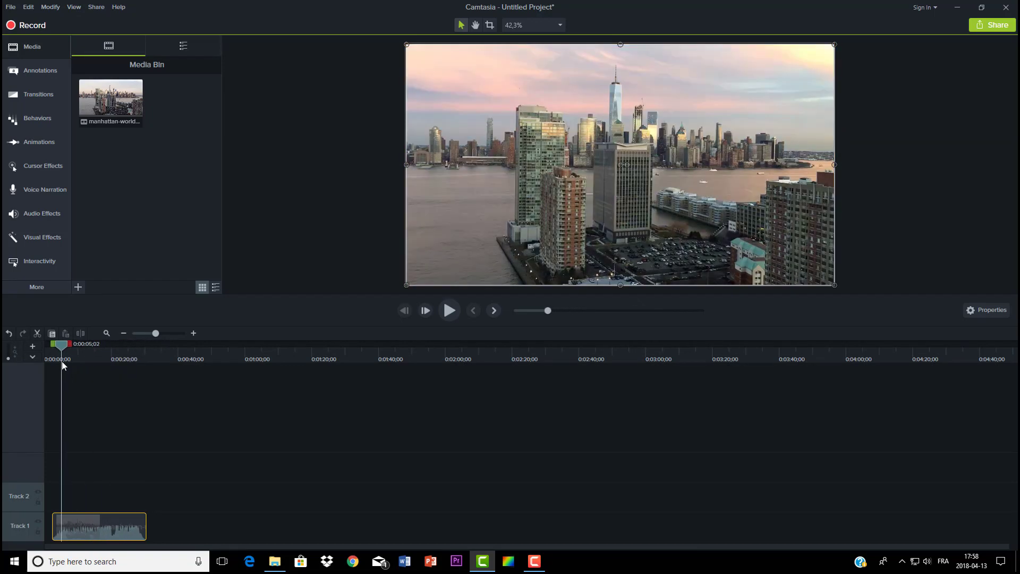
pyautogui.click(454, 311)
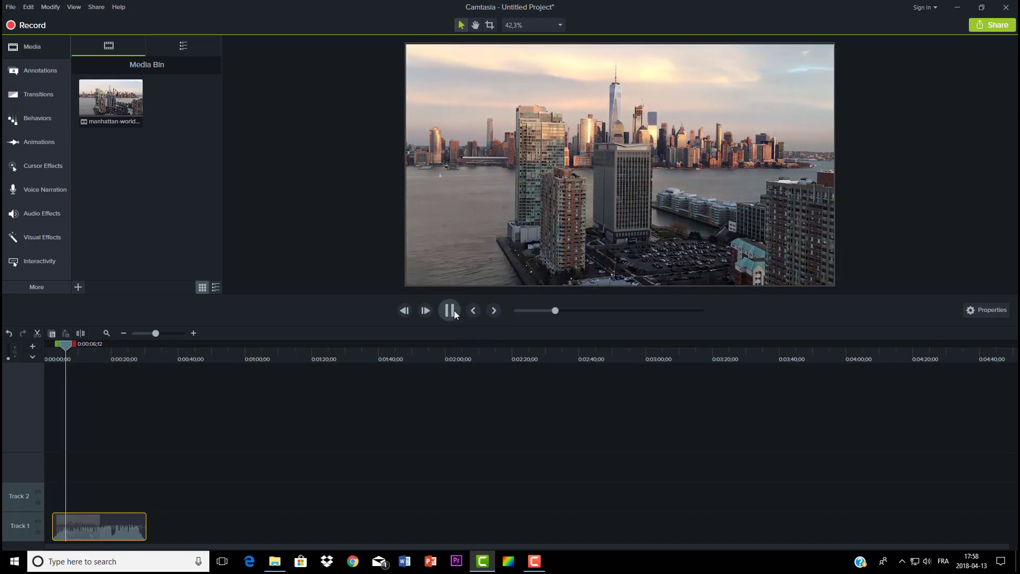
pyautogui.click(453, 312)
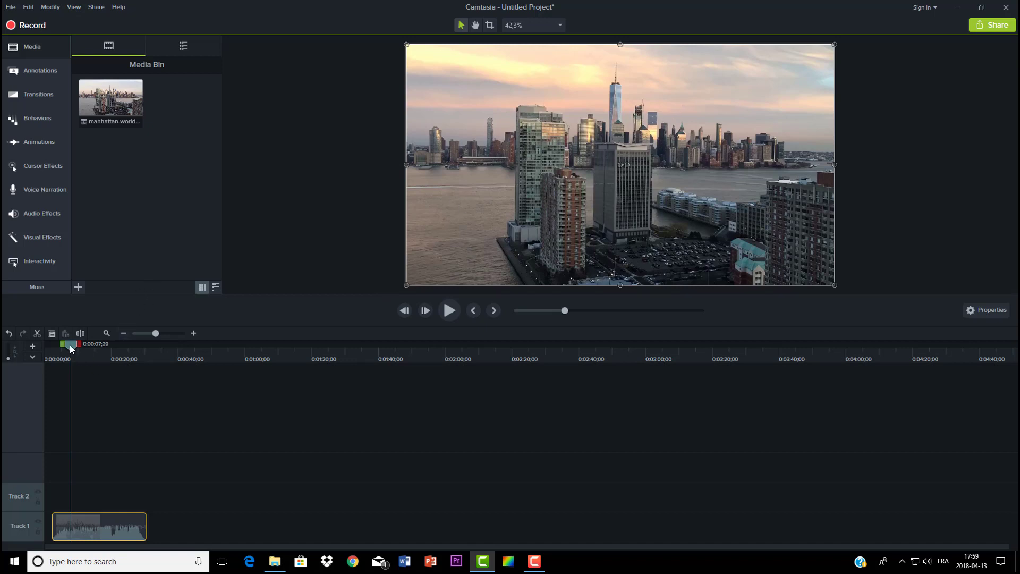
# - Return the playhead to the beginning and move the Manhattan clip to the very start of Track 1
pyautogui.moveTo(69, 345); pyautogui.dragTo(24, 351)
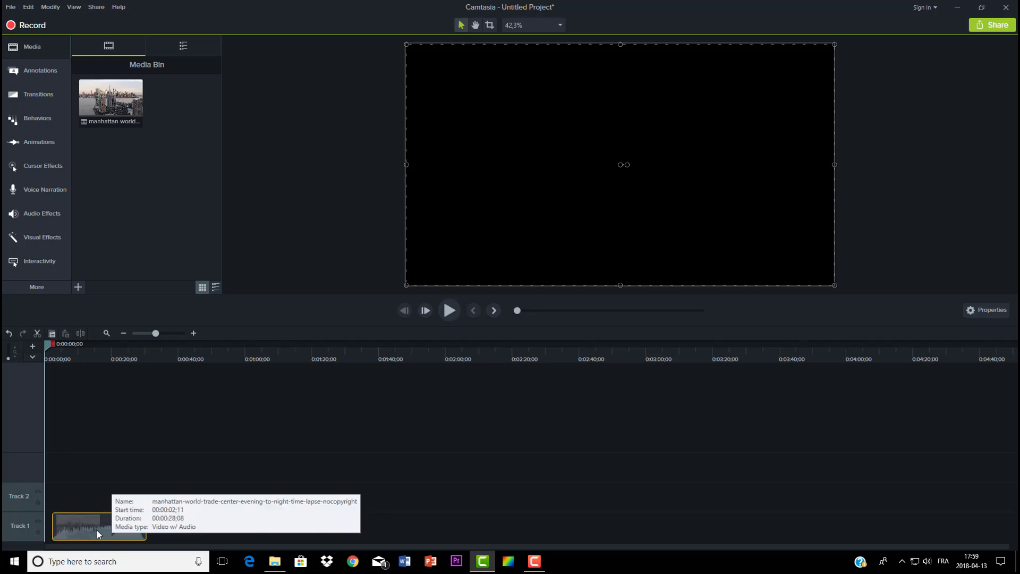
pyautogui.moveTo(97, 530); pyautogui.dragTo(81, 531)
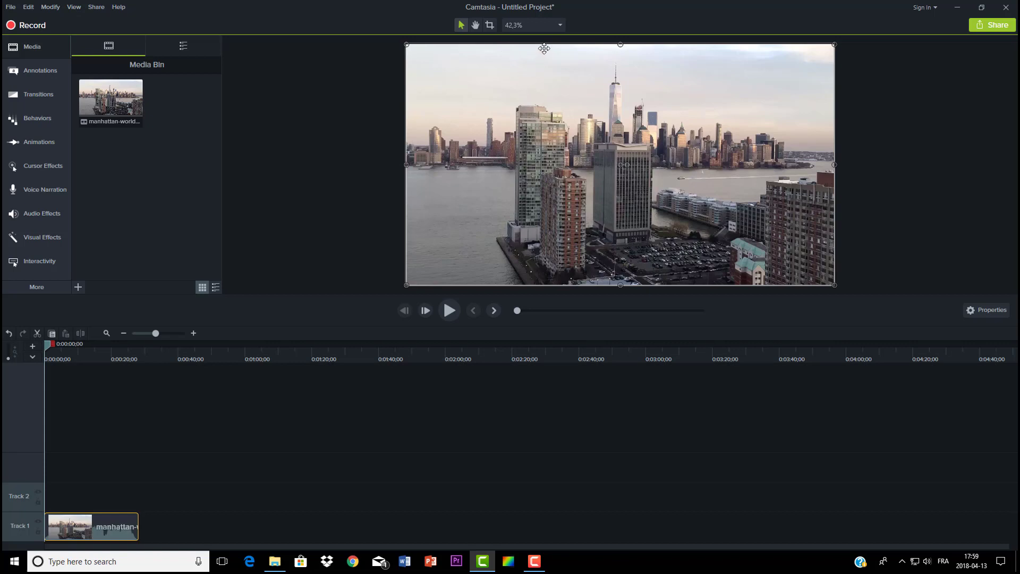
# - Set the project's canvas dimensions to 1080p HD (1920x1080)
pyautogui.click(560, 25)
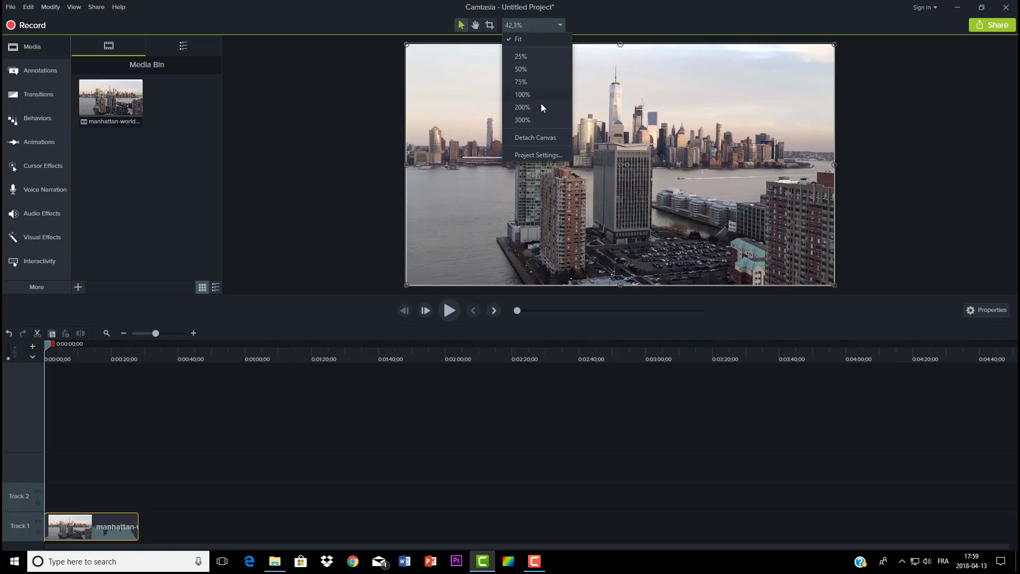
pyautogui.click(541, 155)
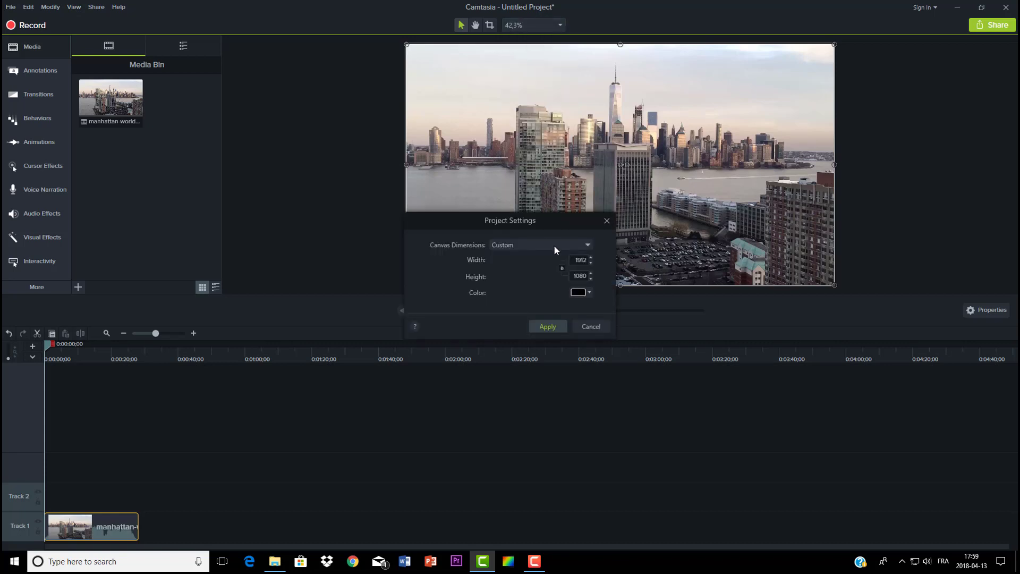
pyautogui.click(588, 245)
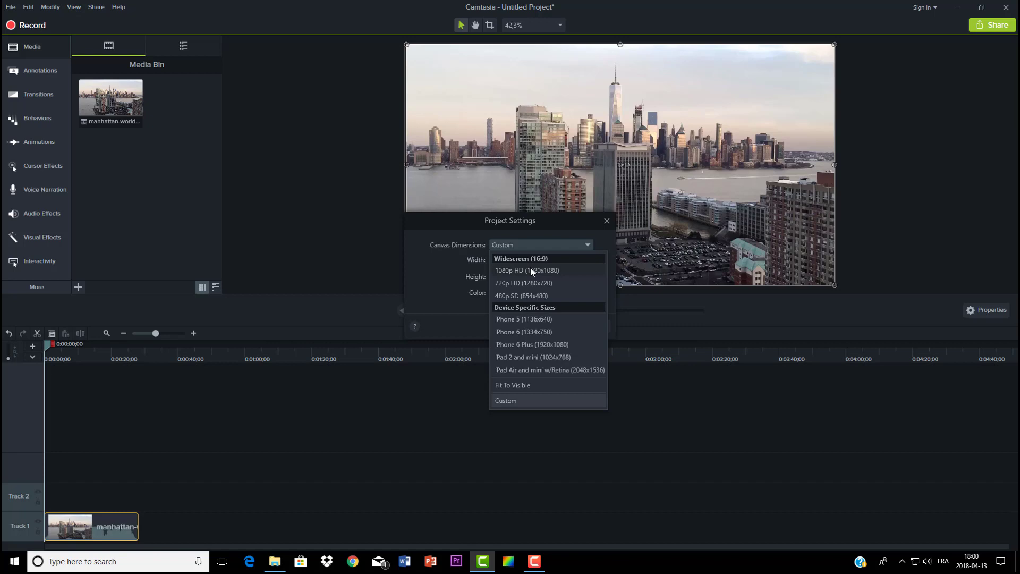
pyautogui.click(530, 270)
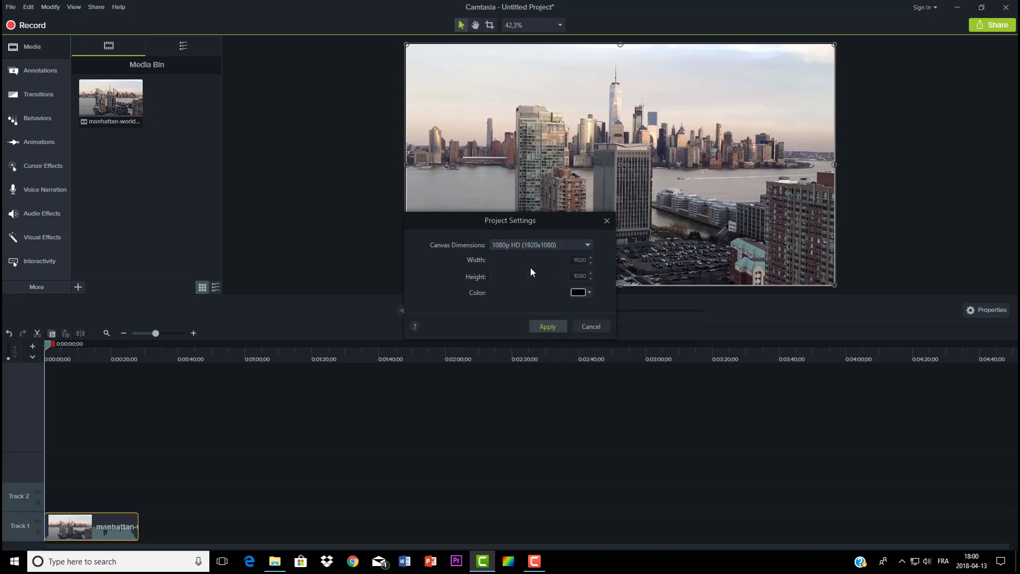
pyautogui.click(546, 324)
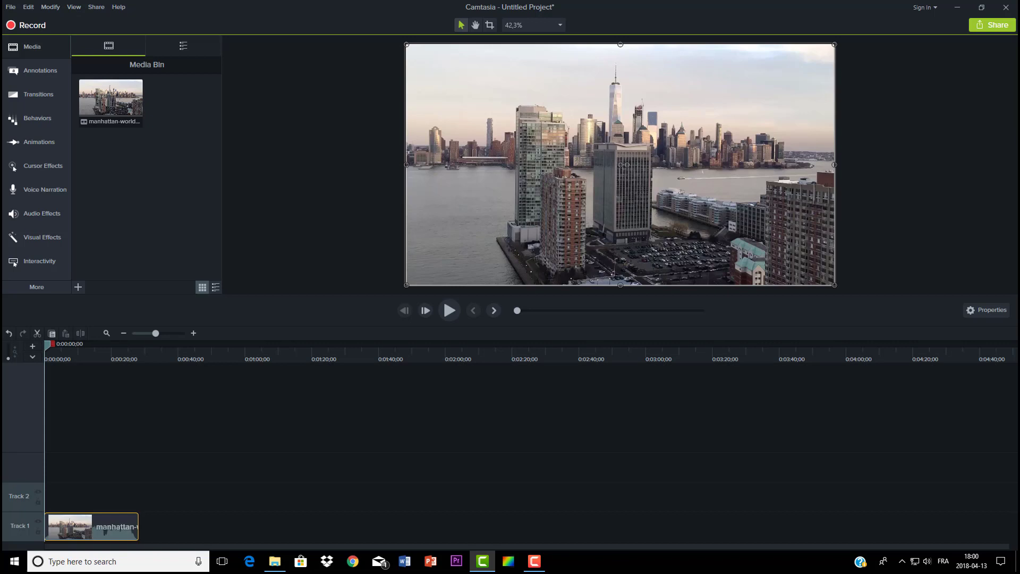
# - Add logo.png from File Explorer to Track 2 above the Manhattan clip, and preview the overlay
pyautogui.hotkey('alt', 'Tab')
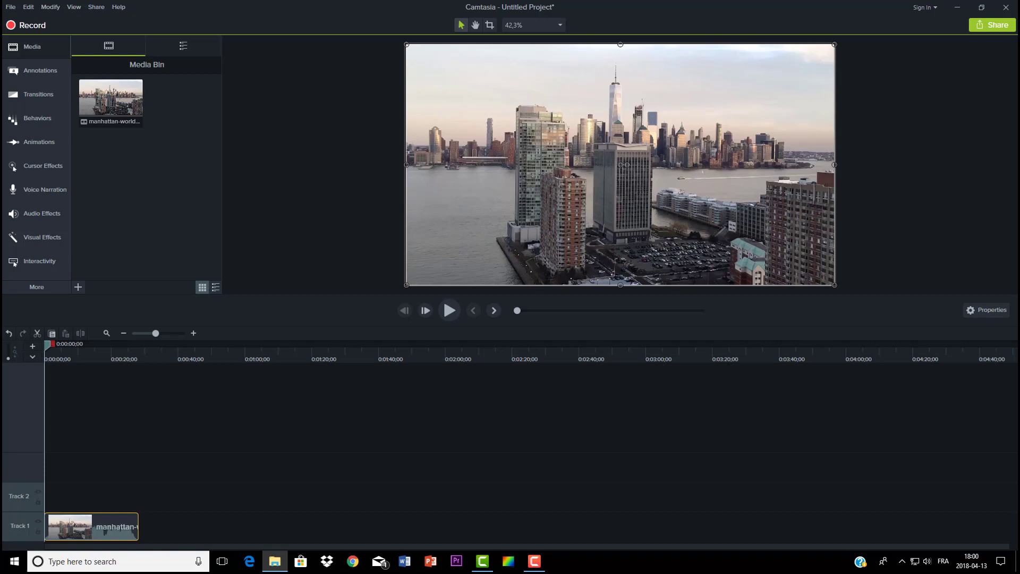
pyautogui.moveTo(1018, 395); pyautogui.dragTo(675, 448)
pyautogui.moveTo(67, 493); pyautogui.dragTo(67, 493)
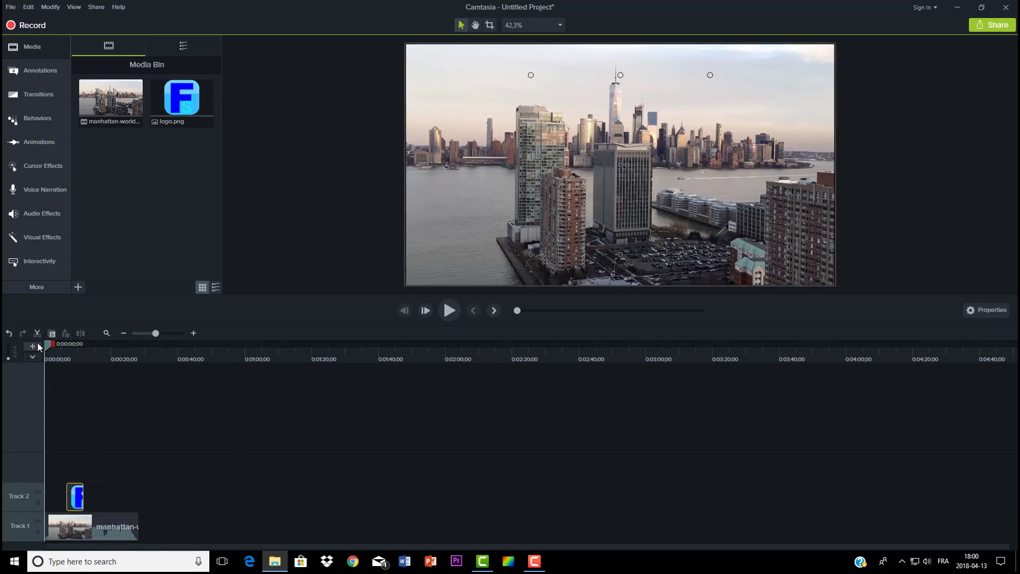
pyautogui.click(448, 315)
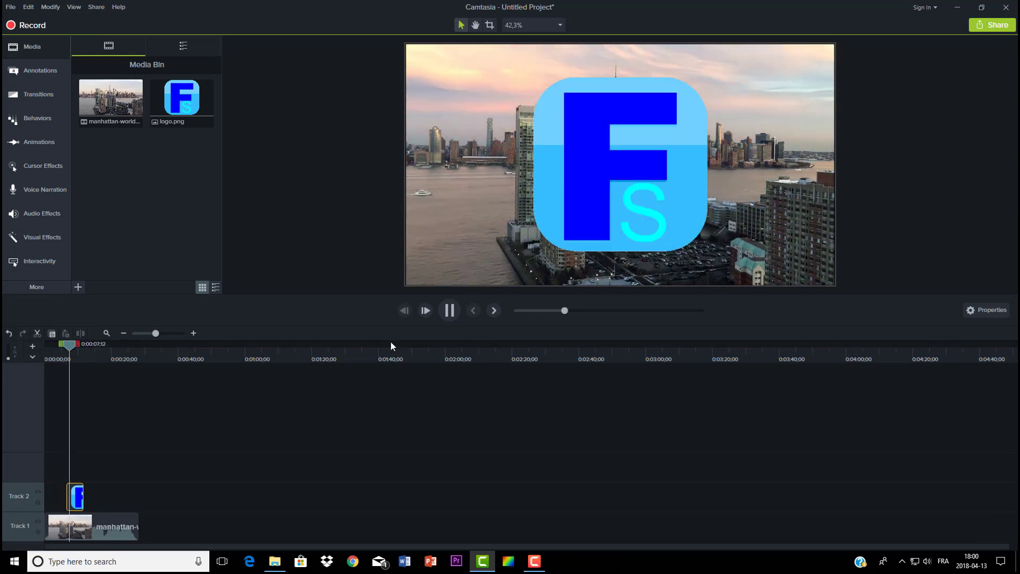
pyautogui.click(449, 310)
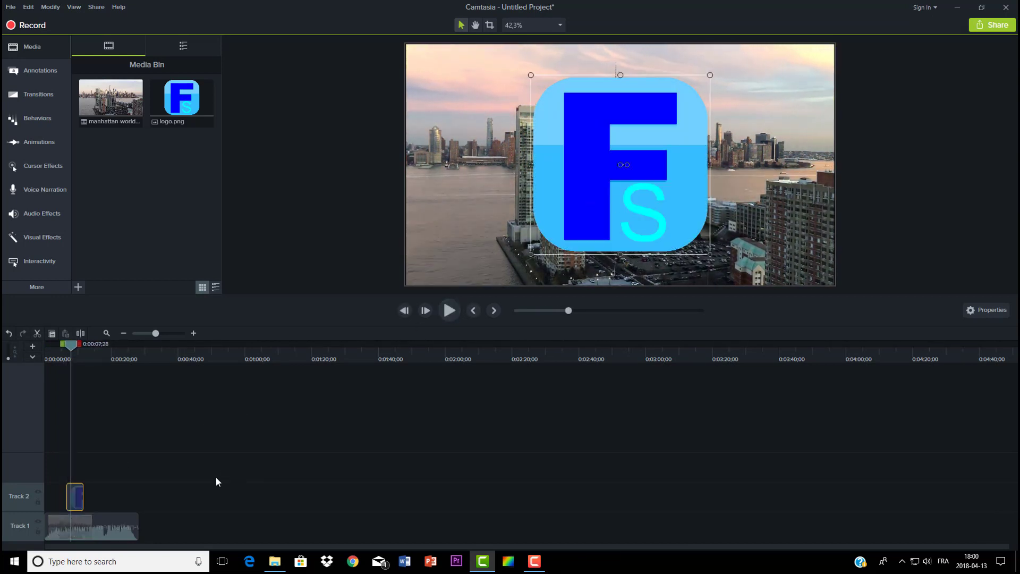
# - Edit the Manhattan clip's audio, lower its volume all the way to silence, and play the result
pyautogui.click(88, 528)
pyautogui.rightClick(88, 528)
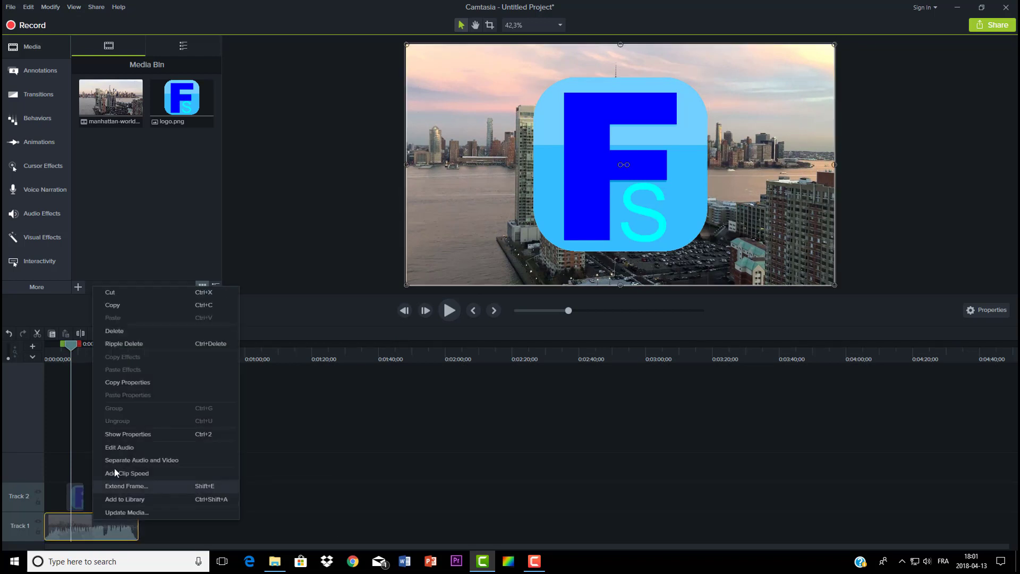
pyautogui.rightClick(87, 529)
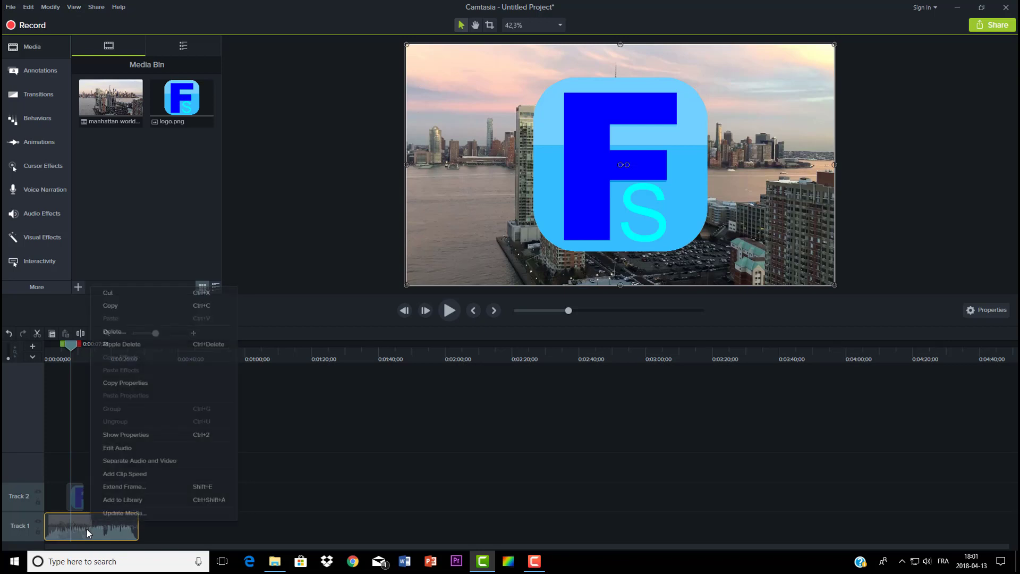
pyautogui.click(123, 448)
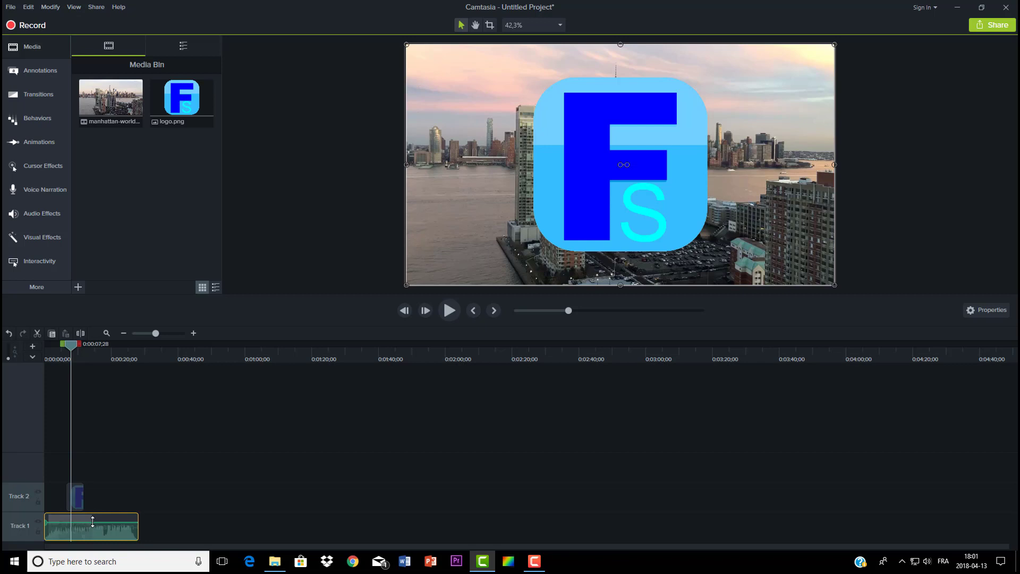
pyautogui.moveTo(93, 521); pyautogui.dragTo(98, 547)
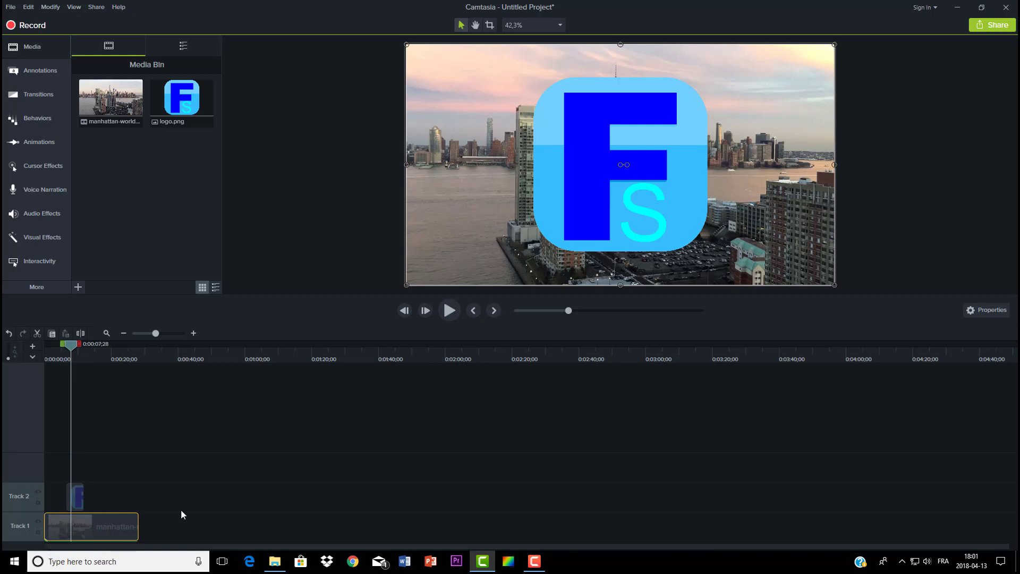
pyautogui.click(451, 312)
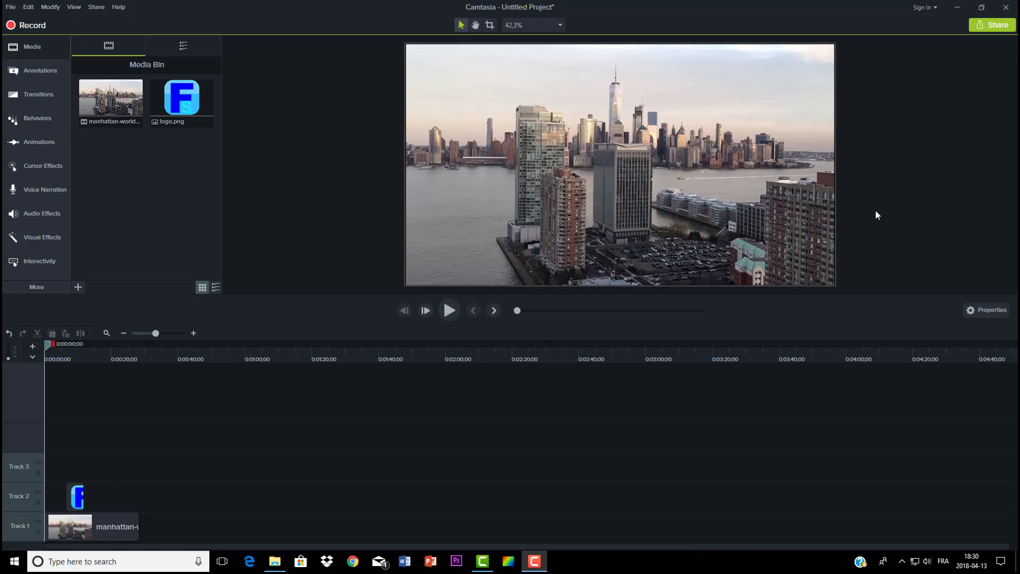
# - Browse the available transitions and apply Fade to the start of the Manhattan clip on Track 1
pyautogui.click(51, 97)
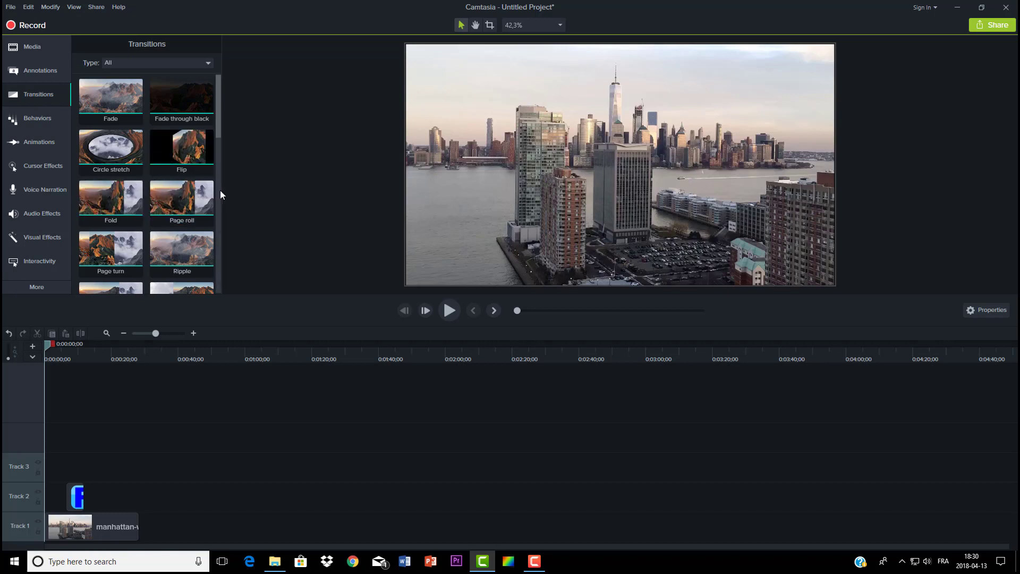
pyautogui.scroll(-8, 212, 189)
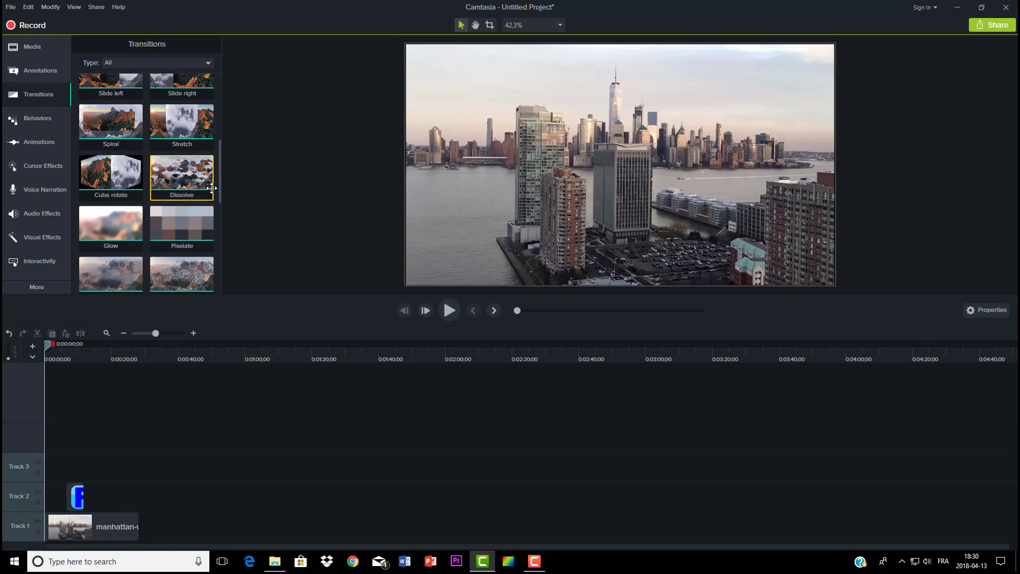
pyautogui.scroll(-8, 211, 188)
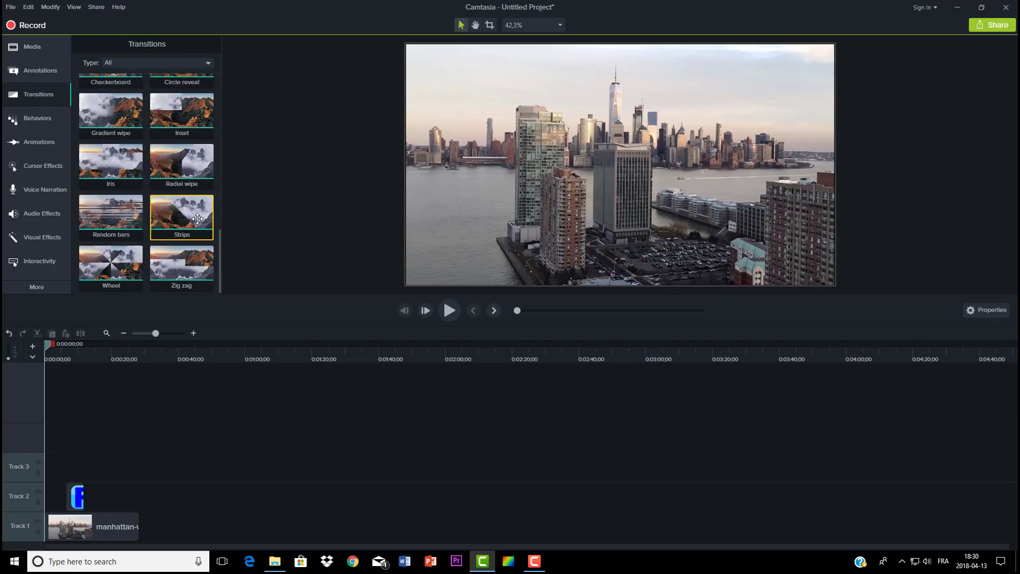
pyautogui.scroll(10, 181, 255)
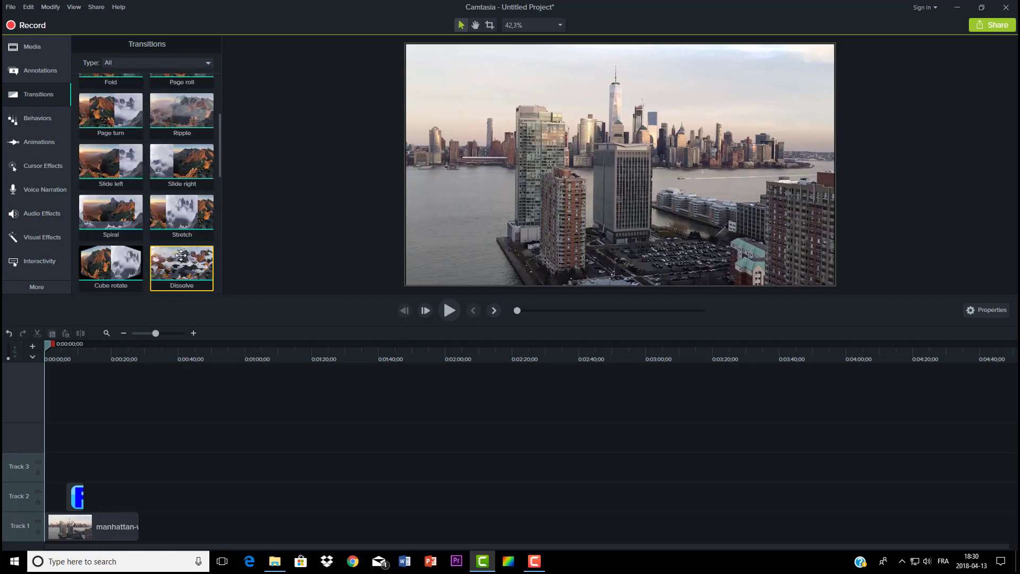
pyautogui.scroll(5, 181, 255)
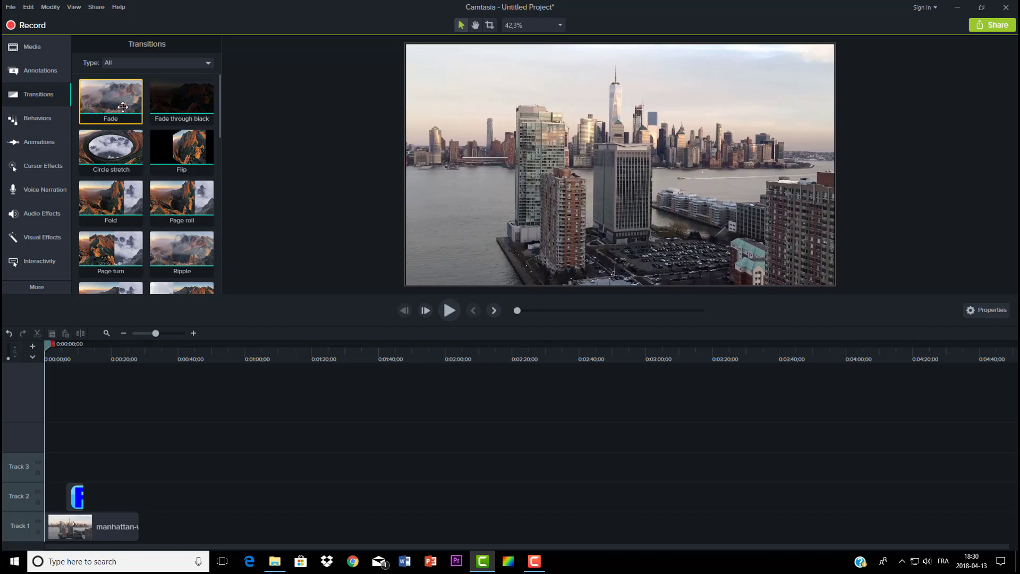
pyautogui.moveTo(123, 107); pyautogui.dragTo(48, 527)
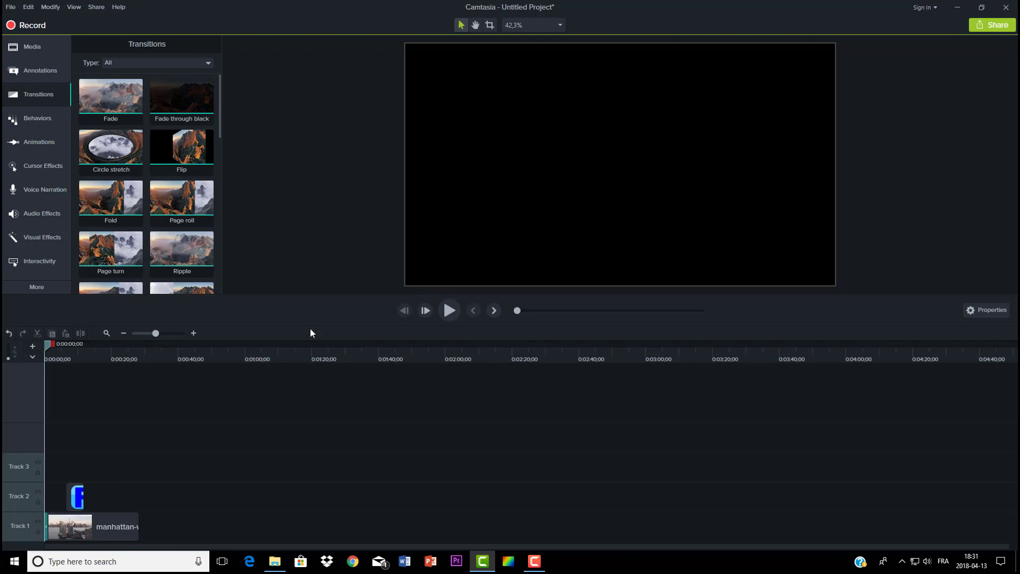
# - Play the opening fade of the Manhattan clip and return the playhead to the beginning
pyautogui.click(448, 311)
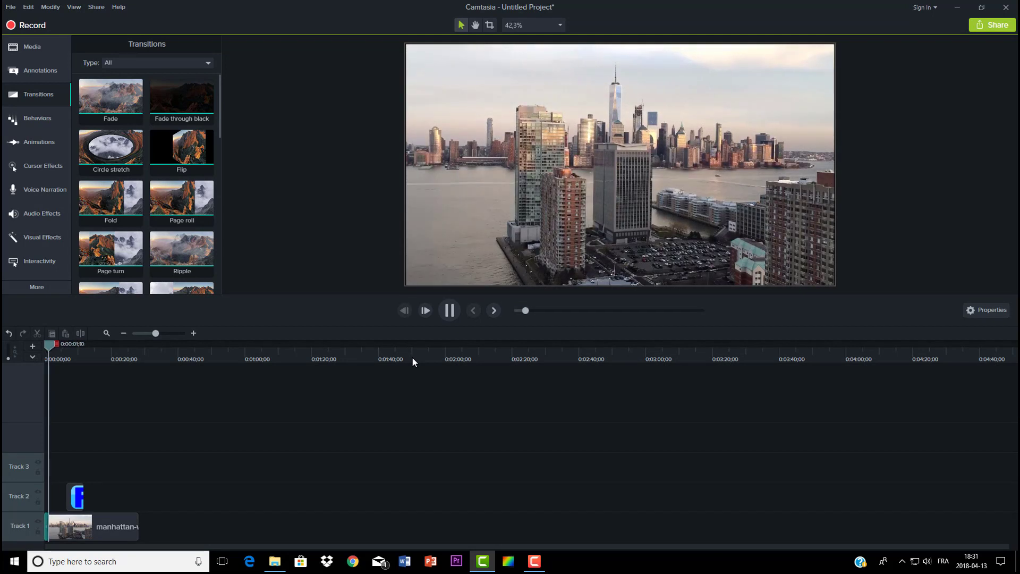
pyautogui.click(450, 311)
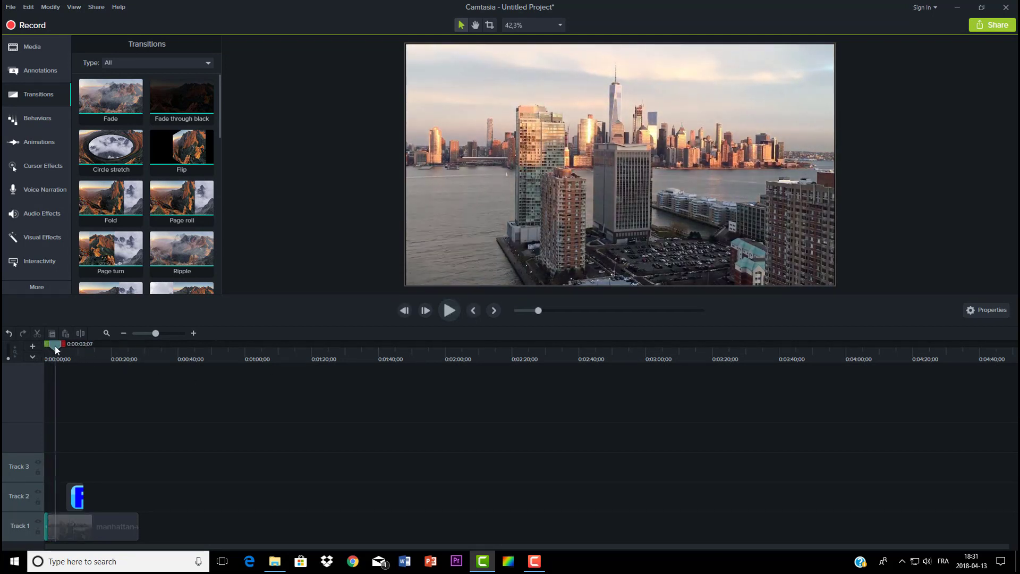
pyautogui.moveTo(56, 345); pyautogui.dragTo(38, 345)
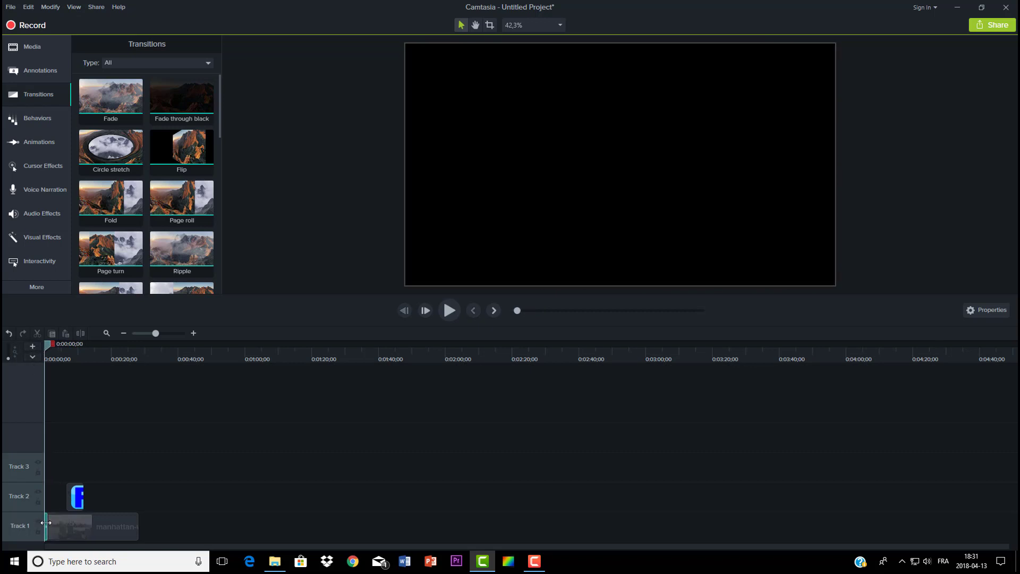
# - Lengthen the Fade transition at the start of the Manhattan clip, preview it, and return to the timeline's beginning
pyautogui.moveTo(46, 522); pyautogui.dragTo(57, 523)
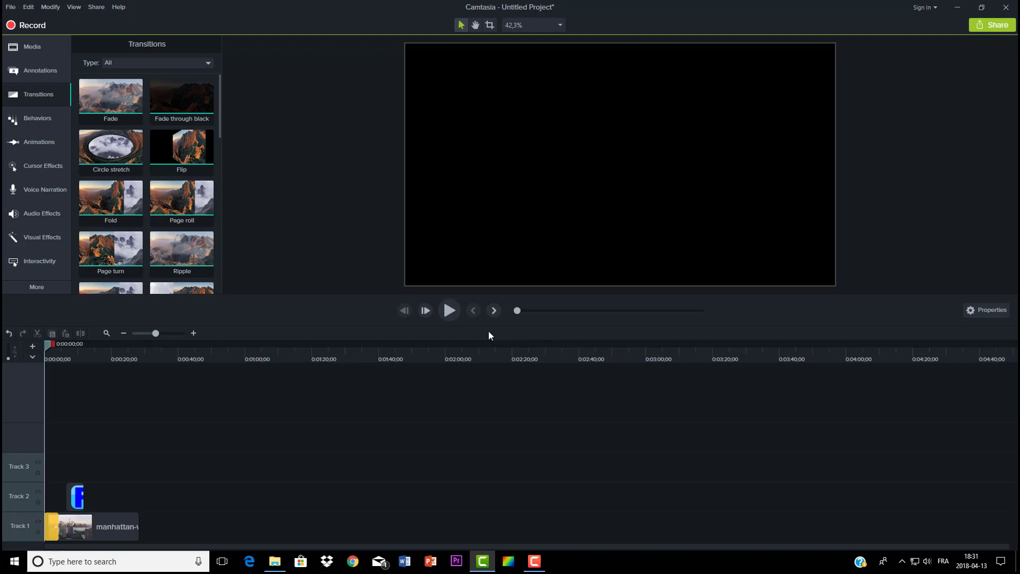
pyautogui.click(451, 311)
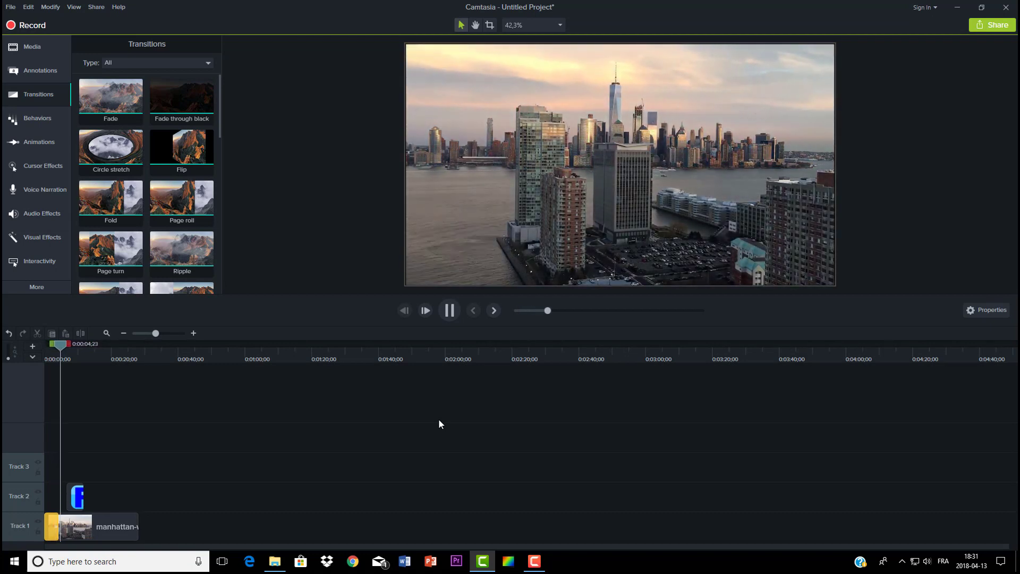
pyautogui.click(449, 311)
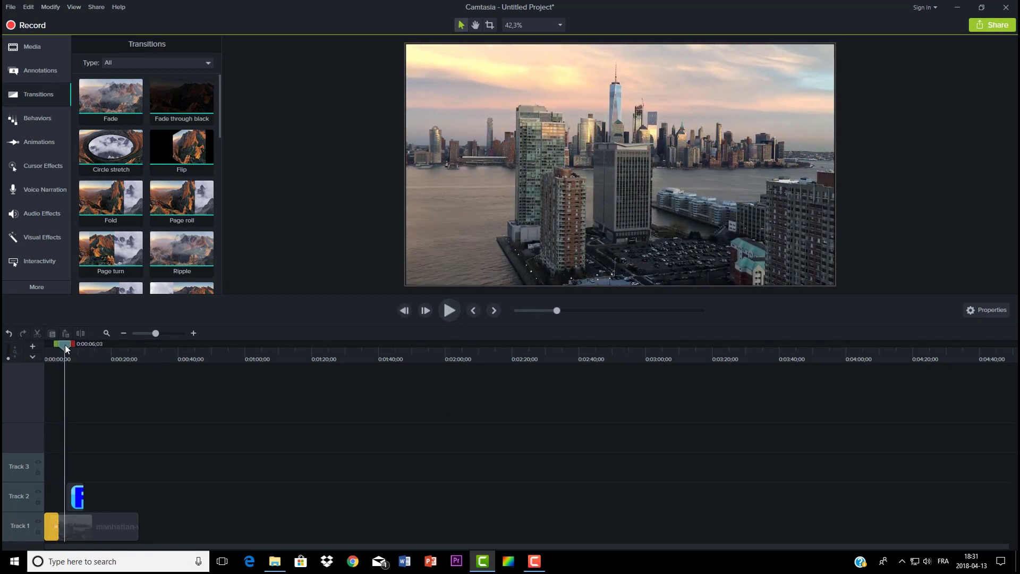
pyautogui.click(44, 357)
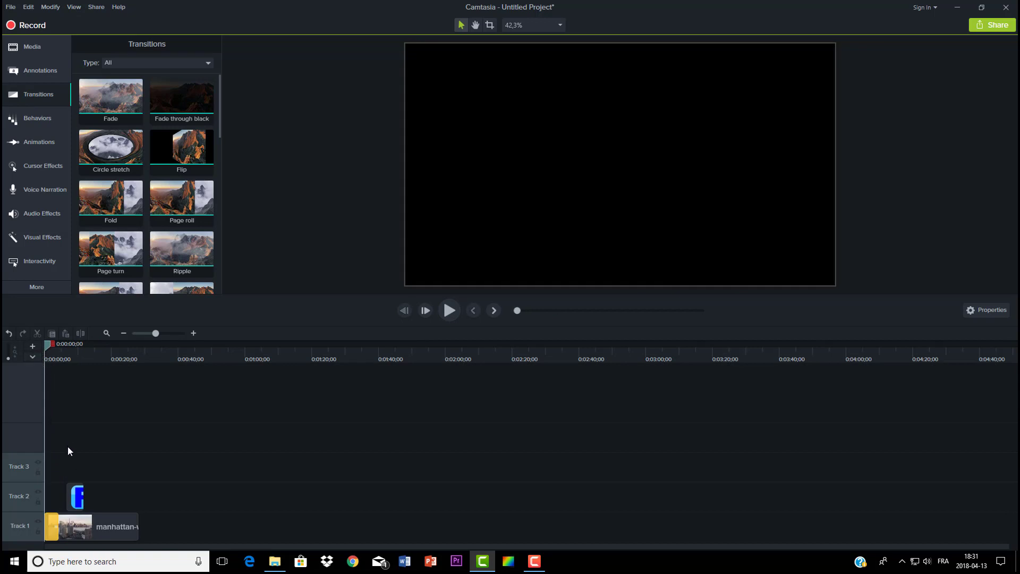
# - Shorten the Fade transition at the start of the Manhattan clip to a duration of 02;18 and play the result
pyautogui.moveTo(58, 526); pyautogui.dragTo(58, 526)
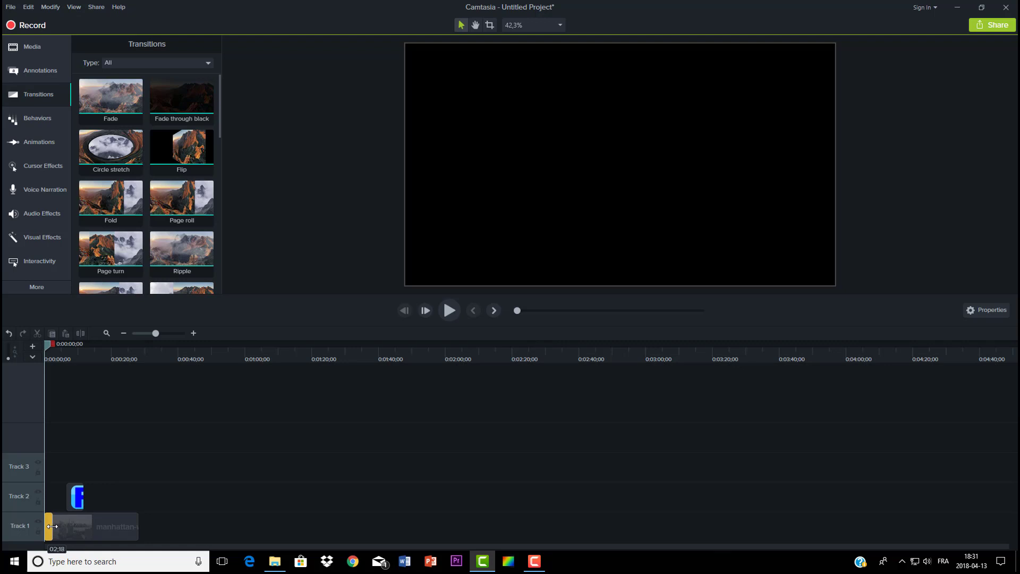
pyautogui.moveTo(52, 525); pyautogui.dragTo(52, 525)
pyautogui.click(452, 311)
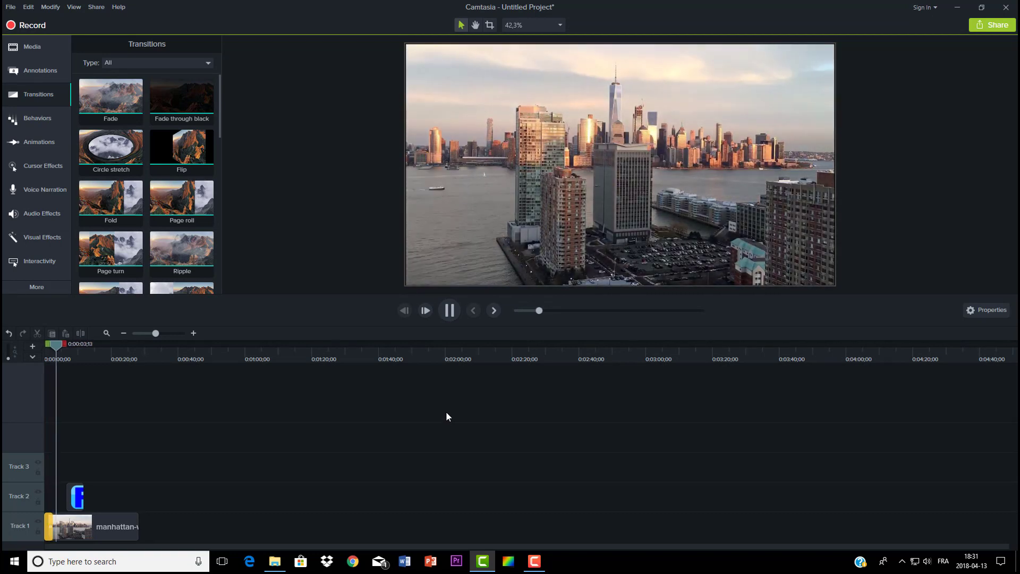
pyautogui.click(450, 311)
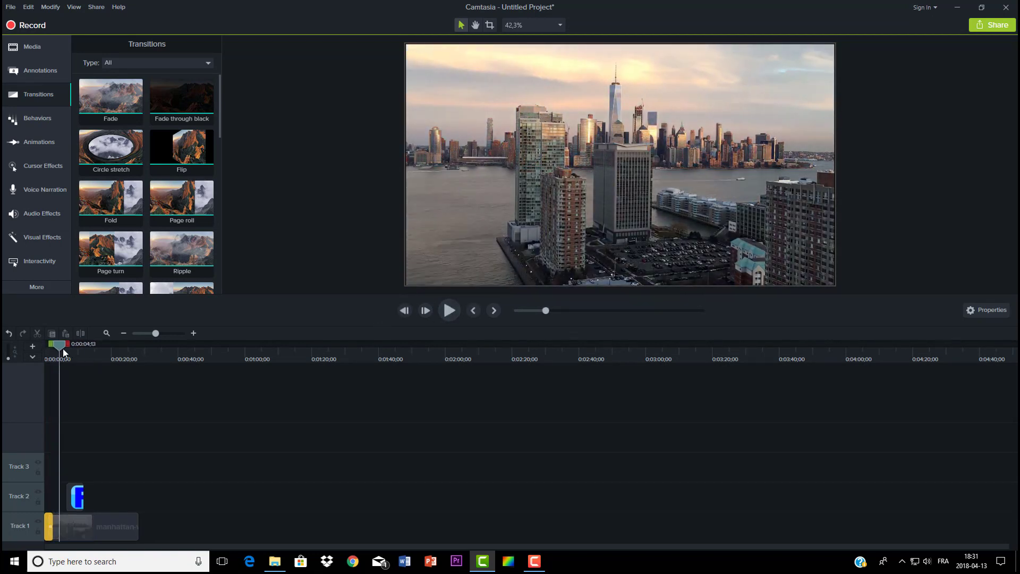
# - Trim the beginning of the Manhattan clip up to 0:00:05;21 and play its new opening
pyautogui.moveTo(56, 346); pyautogui.dragTo(60, 347)
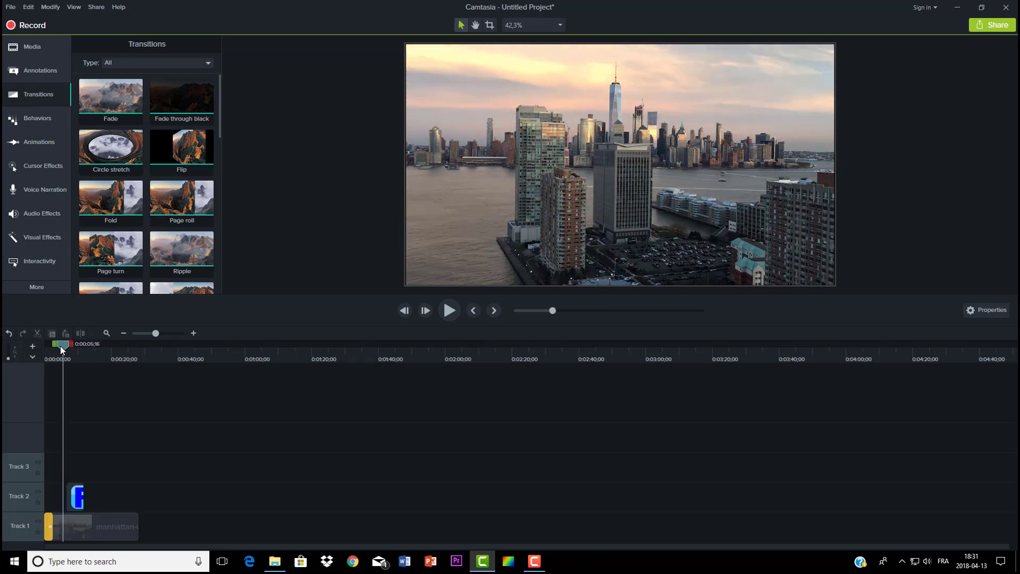
pyautogui.click(44, 529)
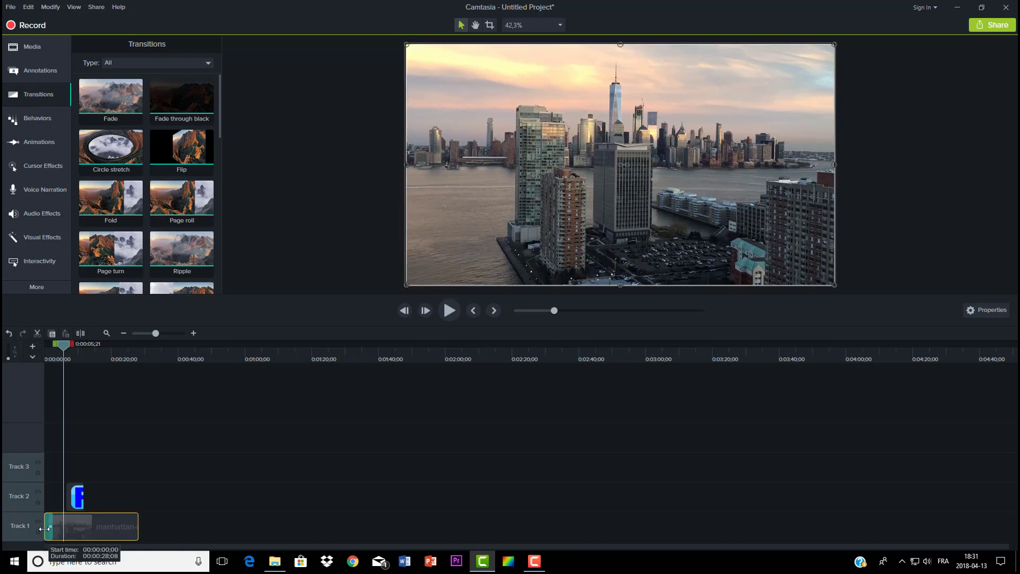
pyautogui.moveTo(44, 529); pyautogui.dragTo(63, 526)
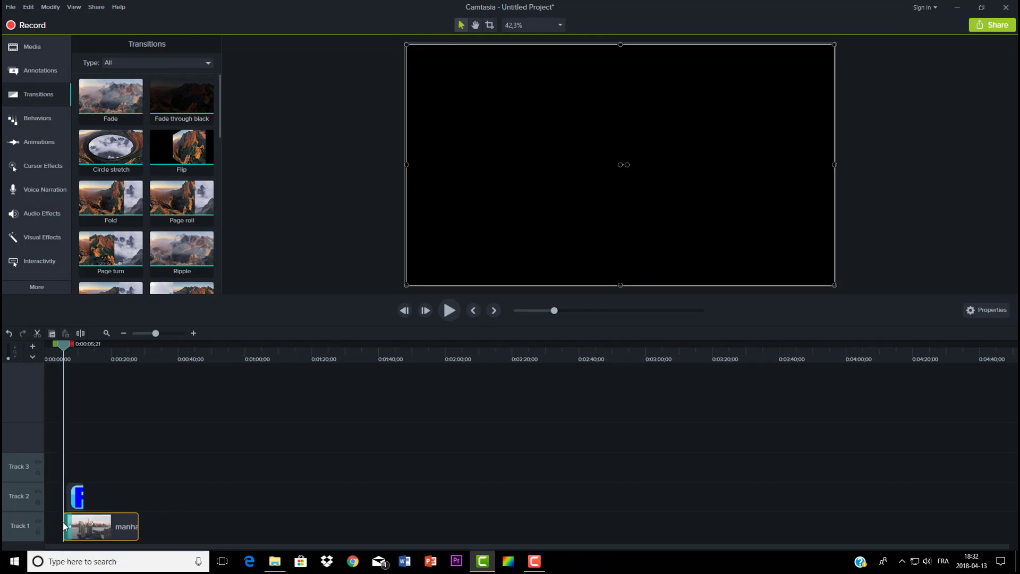
pyautogui.click(448, 310)
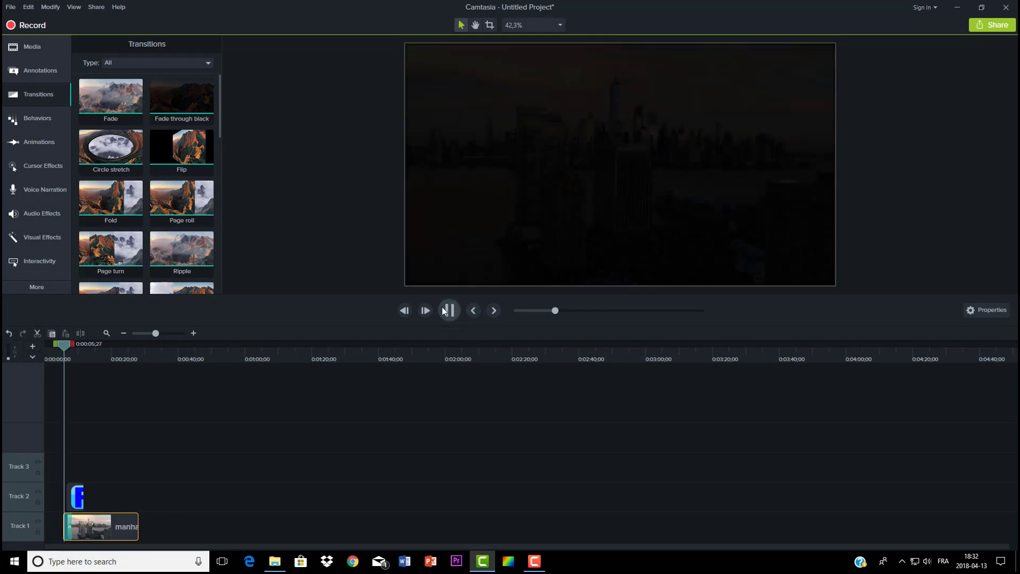
pyautogui.click(446, 311)
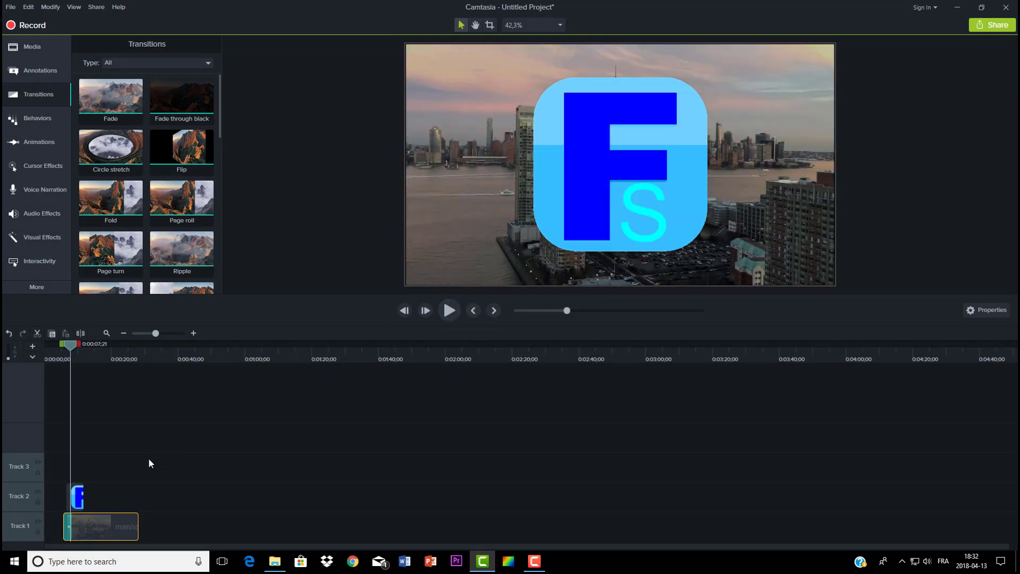
# - Move the logo from Track 2 to Track 1 at about the one-minute mark, and replay the Manhattan clip's opening from the timeline's beginning
pyautogui.moveTo(75, 498); pyautogui.dragTo(252, 516)
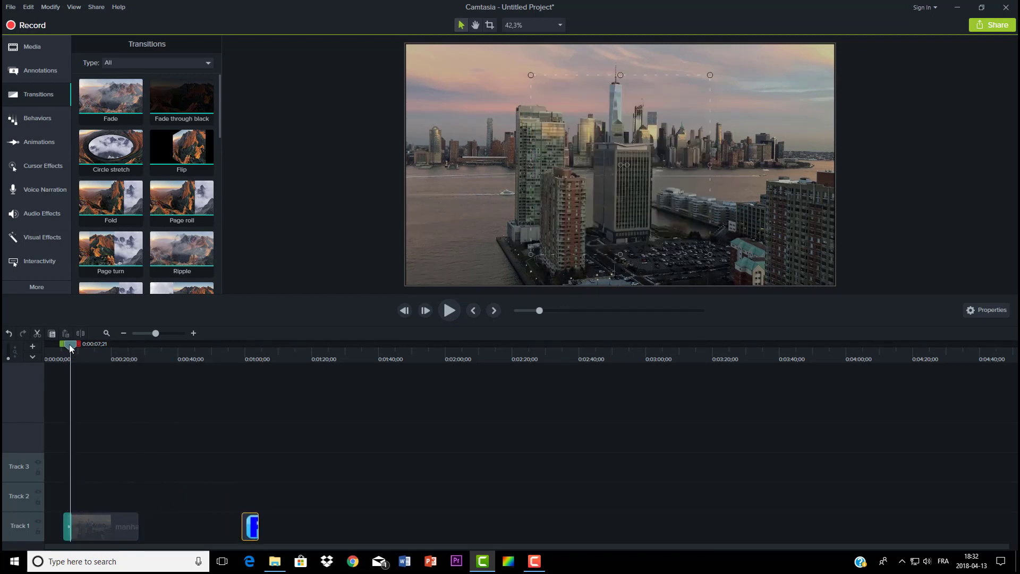
pyautogui.moveTo(71, 348); pyautogui.dragTo(46, 349)
pyautogui.click(451, 314)
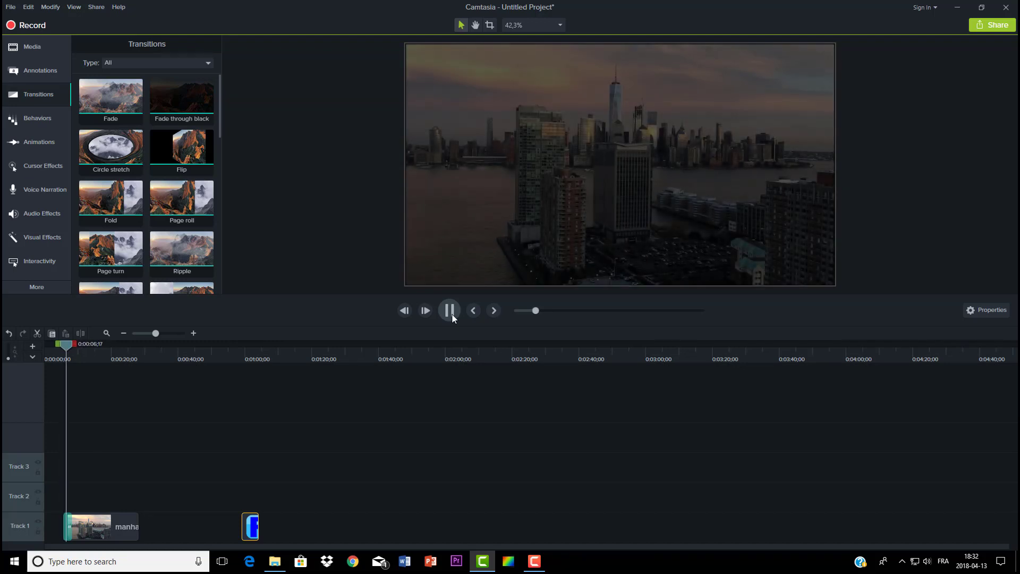
pyautogui.click(449, 311)
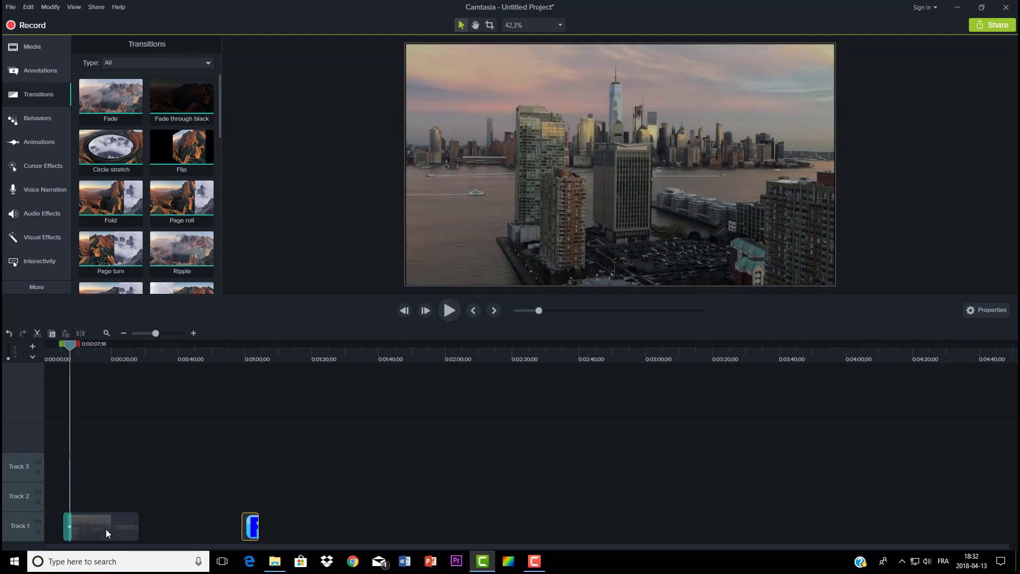
# - Shift the Manhattan clip to the beginning of Track 1 and trim its end back to 0:00:19;19
pyautogui.moveTo(106, 528); pyautogui.dragTo(84, 531)
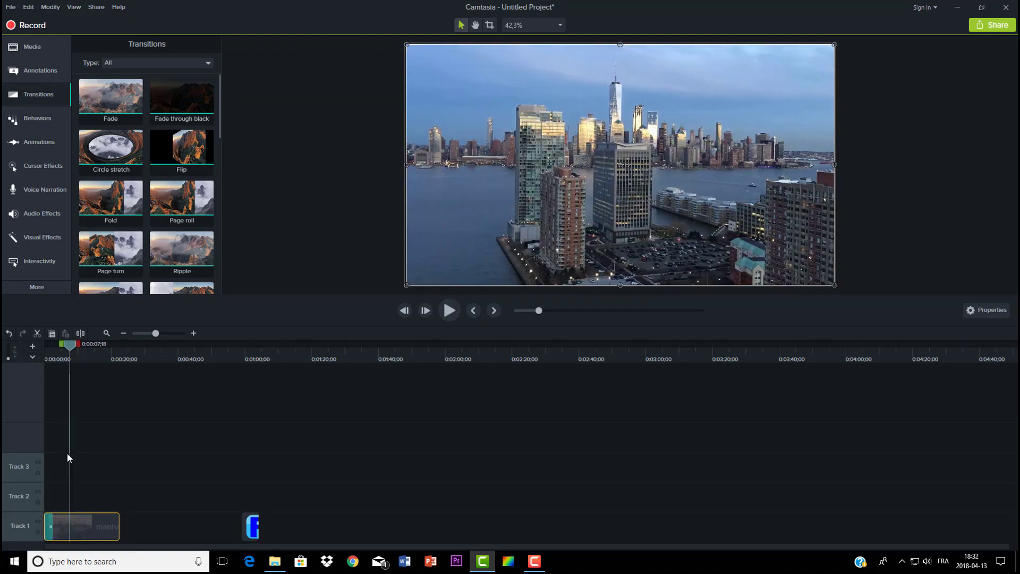
pyautogui.moveTo(69, 345); pyautogui.dragTo(110, 350)
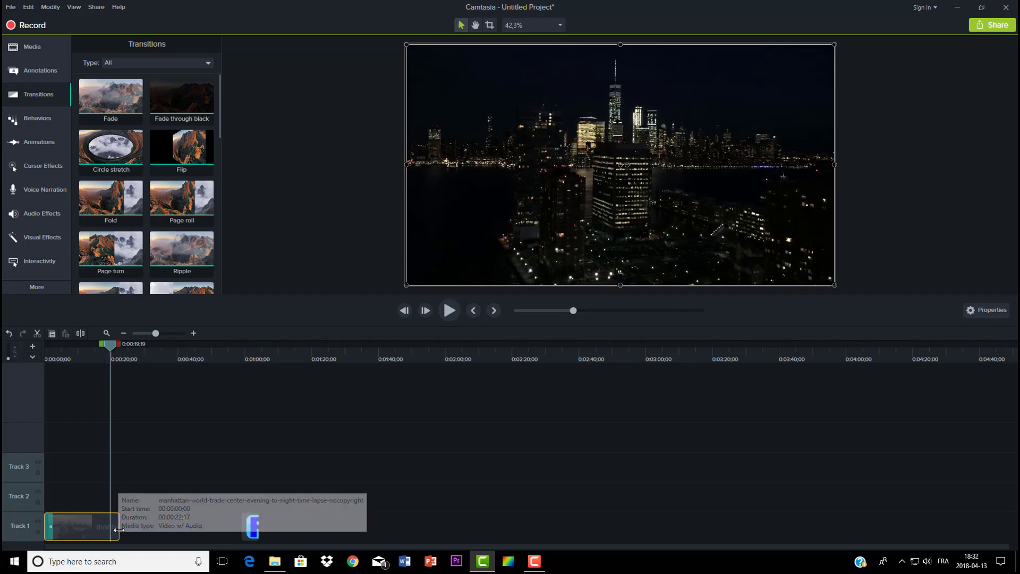
pyautogui.moveTo(117, 539); pyautogui.dragTo(110, 540)
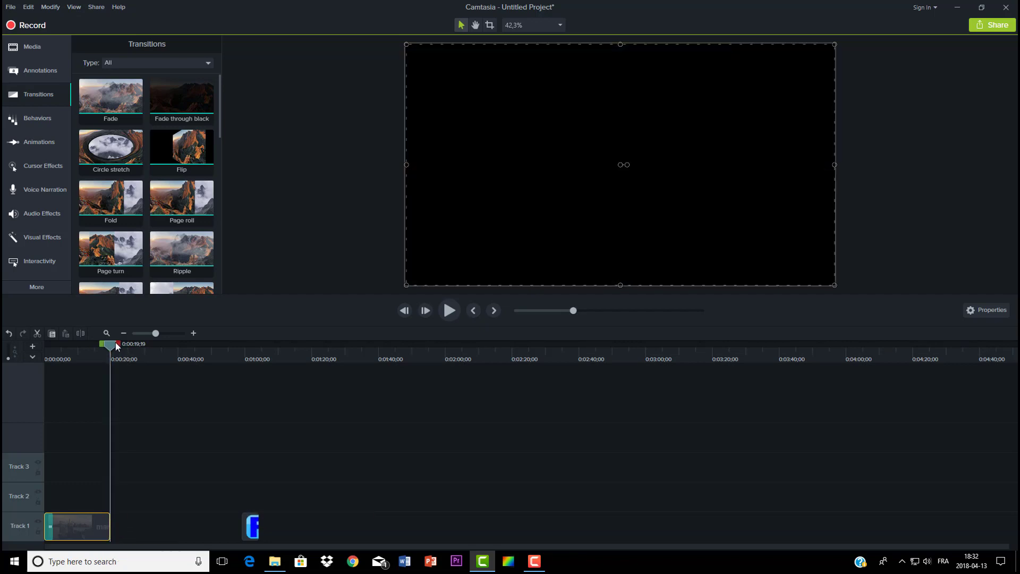
# - Trim the Manhattan clip further so it runs from the timeline's beginning to 0:00:11;12, and play it from the start
pyautogui.moveTo(113, 343); pyautogui.dragTo(71, 346)
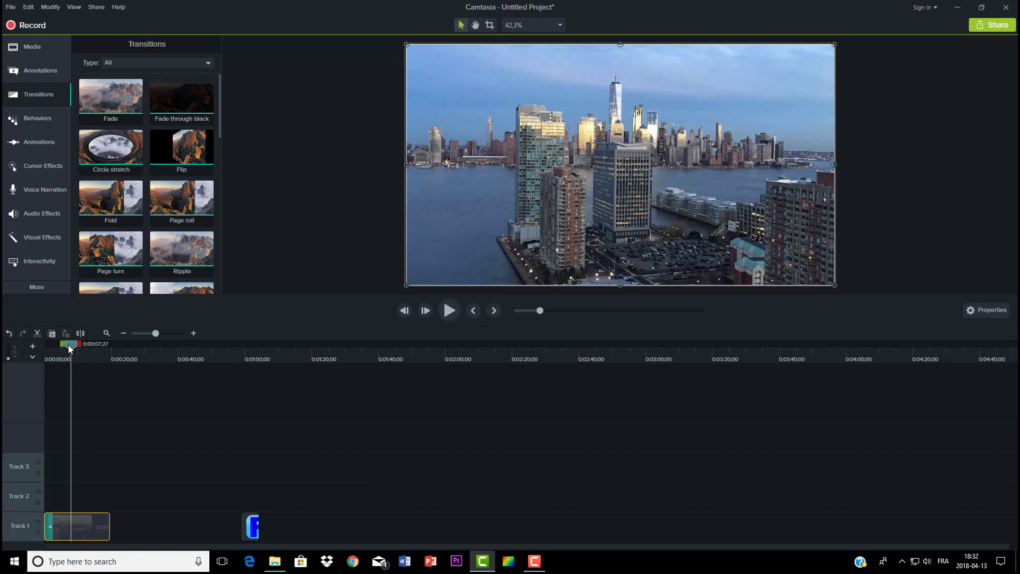
pyautogui.moveTo(72, 348)
pyautogui.mouseDown()
pyautogui.moveTo(57, 349)
pyautogui.moveTo(115, 350)
pyautogui.moveTo(84, 355)
pyautogui.mouseUp()
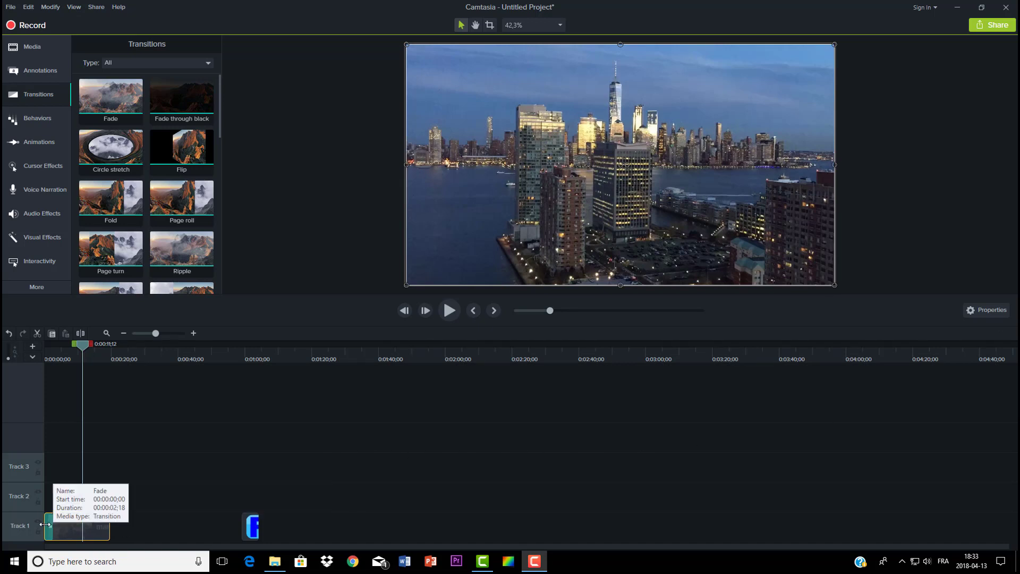
pyautogui.moveTo(46, 526)
pyautogui.mouseDown()
pyautogui.moveTo(70, 532)
pyautogui.moveTo(61, 529)
pyautogui.mouseUp()
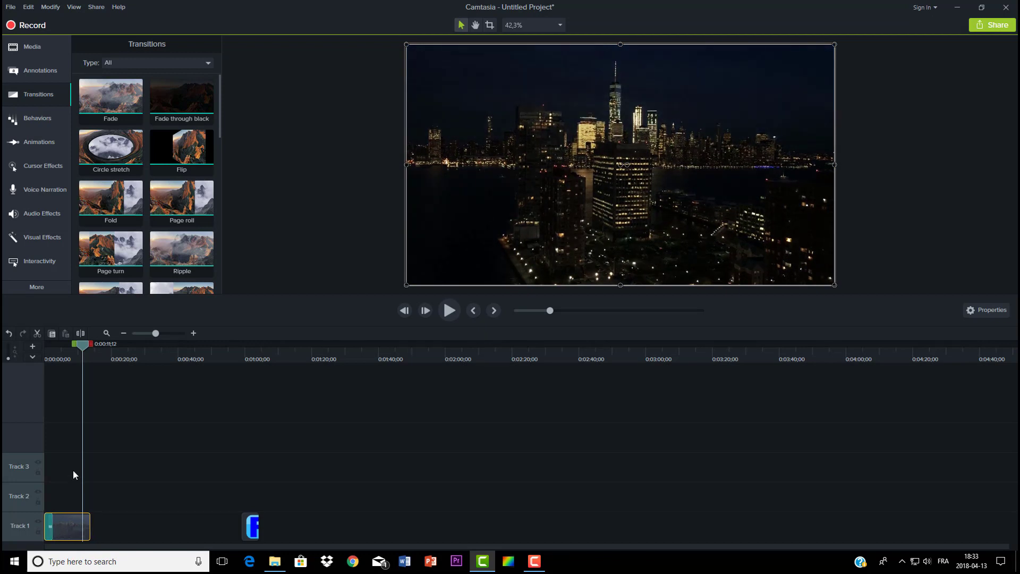
pyautogui.moveTo(52, 534); pyautogui.dragTo(48, 527)
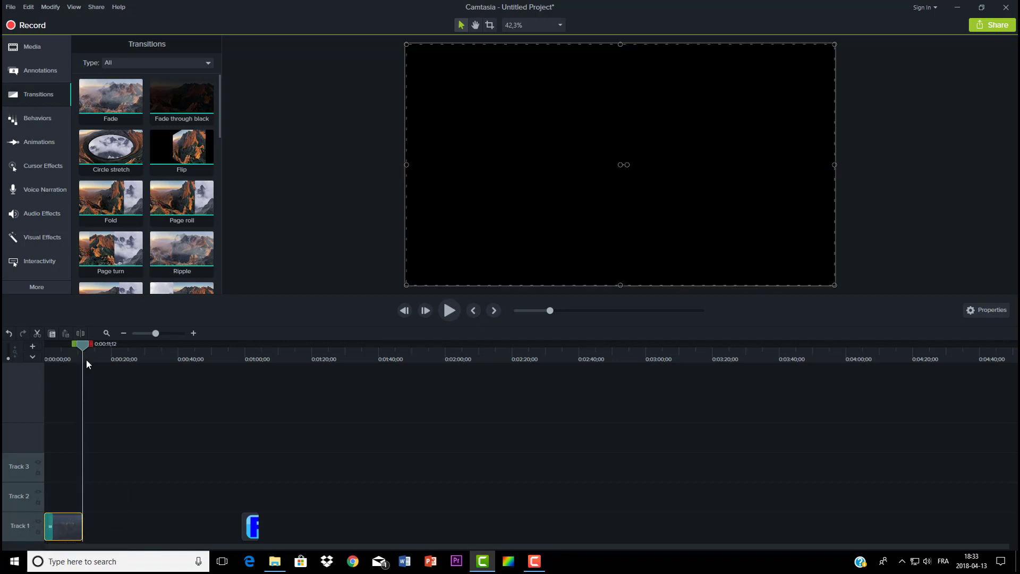
pyautogui.moveTo(88, 349); pyautogui.dragTo(36, 353)
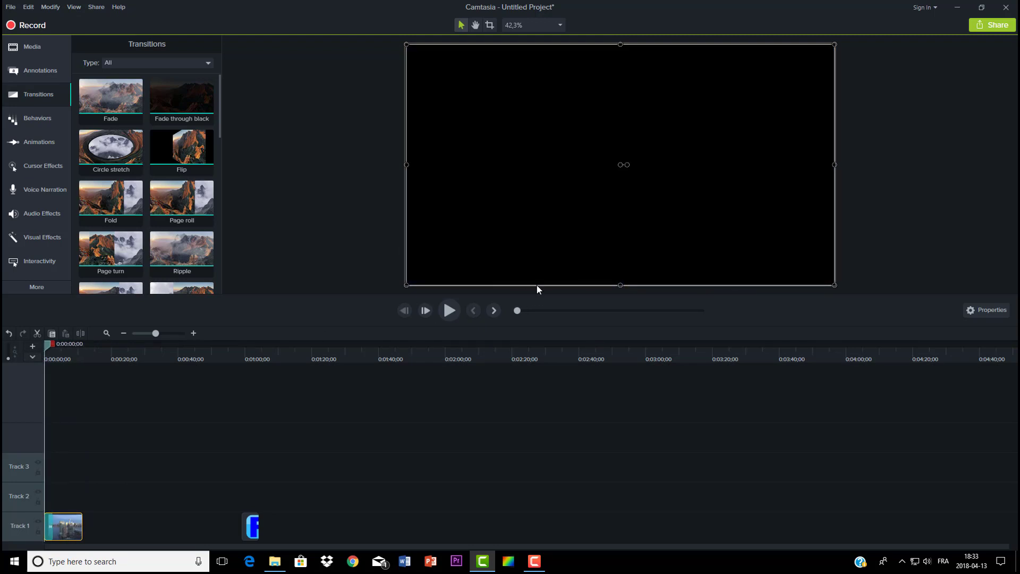
pyautogui.click(450, 310)
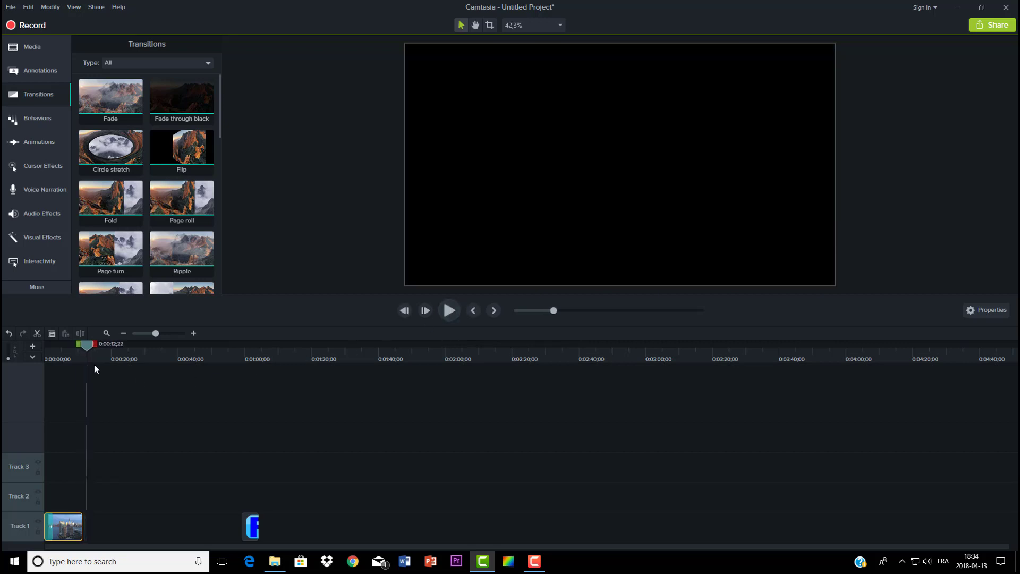
# - Reduce the length of the Manhattan clip's opening Fade again and play the clip from the beginning
pyautogui.moveTo(87, 349); pyautogui.dragTo(46, 523)
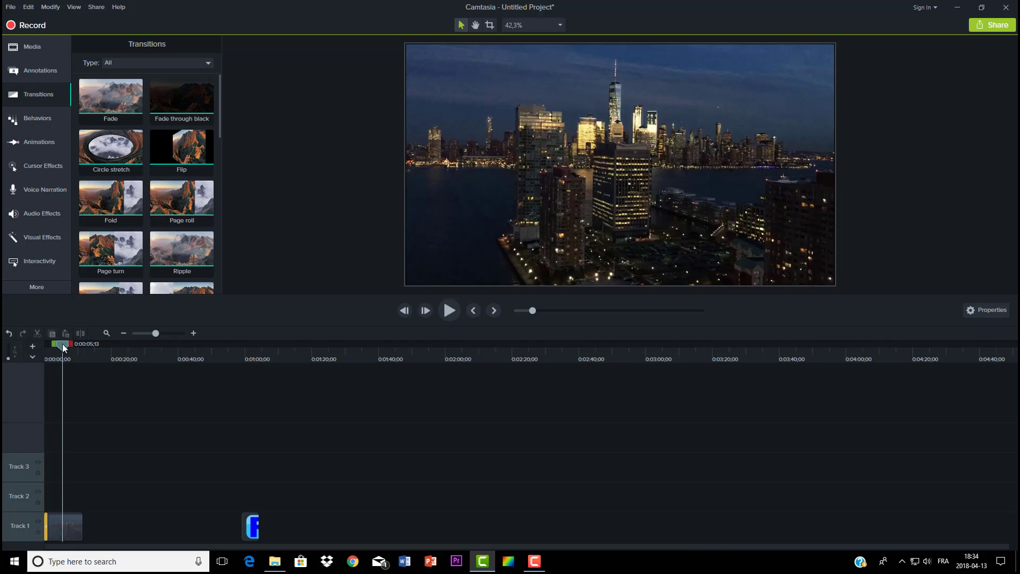
pyautogui.moveTo(62, 344); pyautogui.dragTo(16, 361)
pyautogui.click(450, 310)
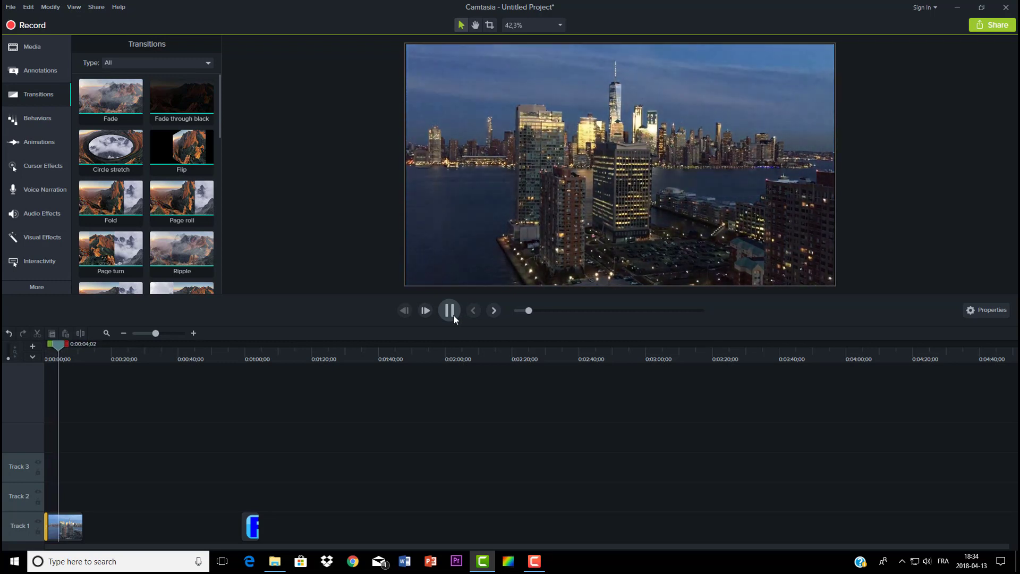
pyautogui.click(454, 315)
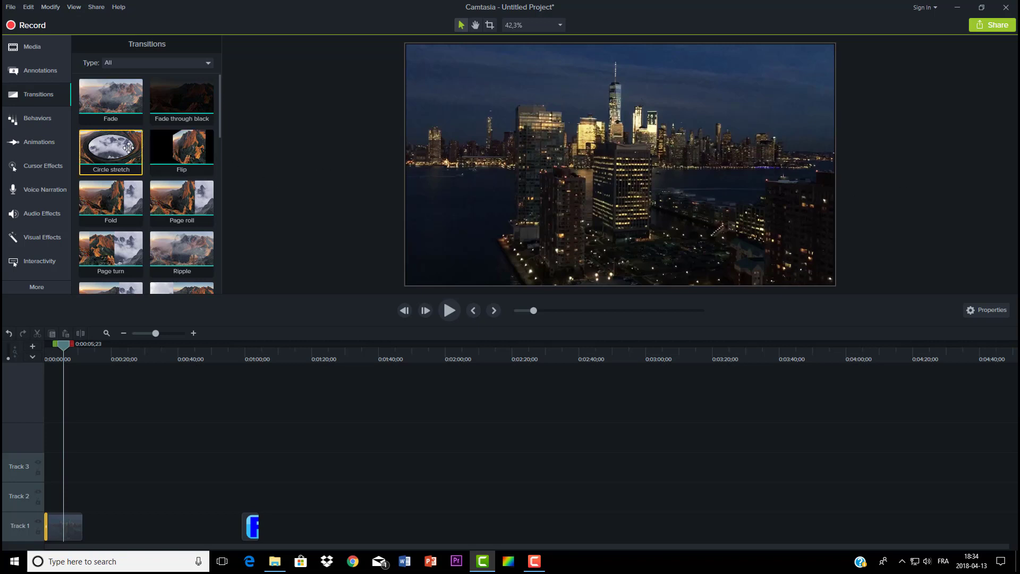
# - Add a Zoom-n-Pan animation at 0:00:05;23 that zooms to 221% on the lit skyscrapers, and preview it from 0:00:02;13
pyautogui.click(25, 151)
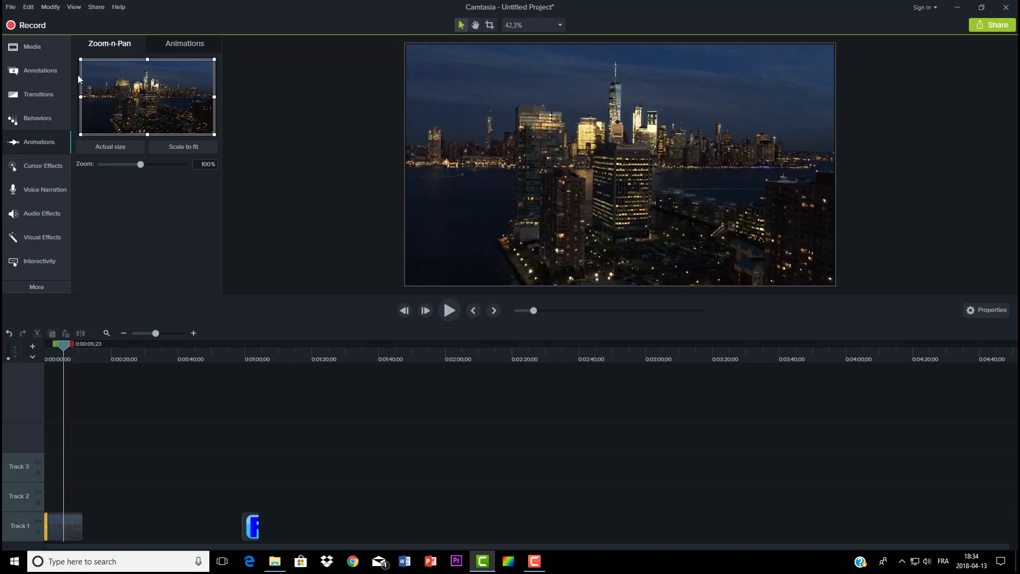
pyautogui.click(215, 134)
pyautogui.moveTo(212, 132); pyautogui.dragTo(66, 100)
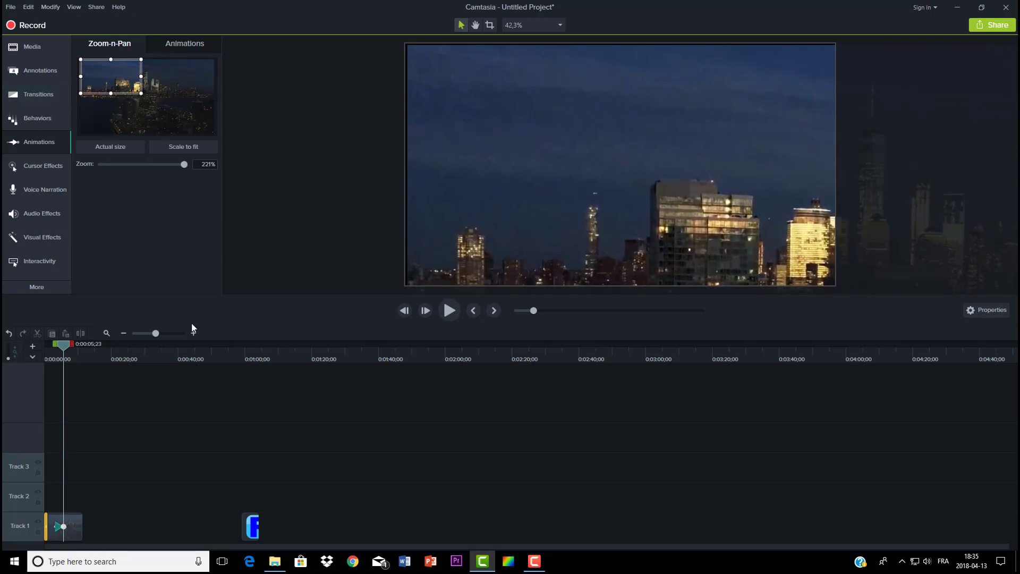
pyautogui.moveTo(110, 71); pyautogui.dragTo(143, 79)
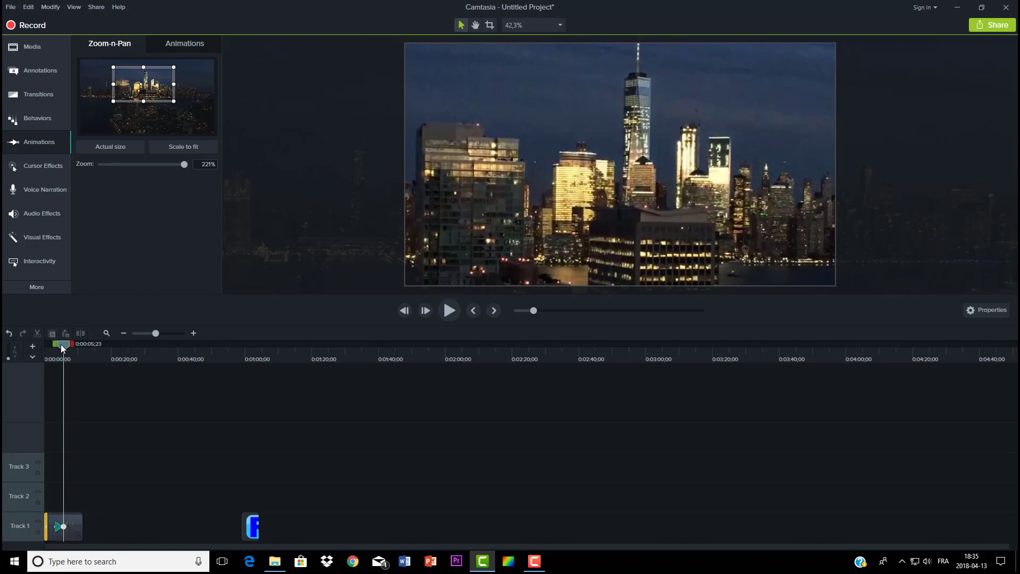
pyautogui.moveTo(60, 343); pyautogui.dragTo(51, 344)
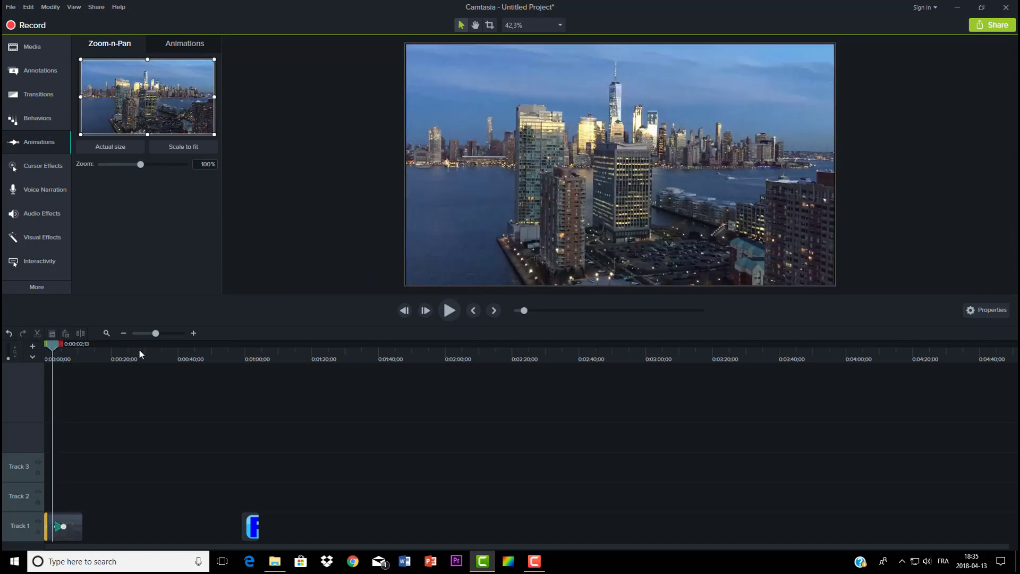
pyautogui.click(450, 310)
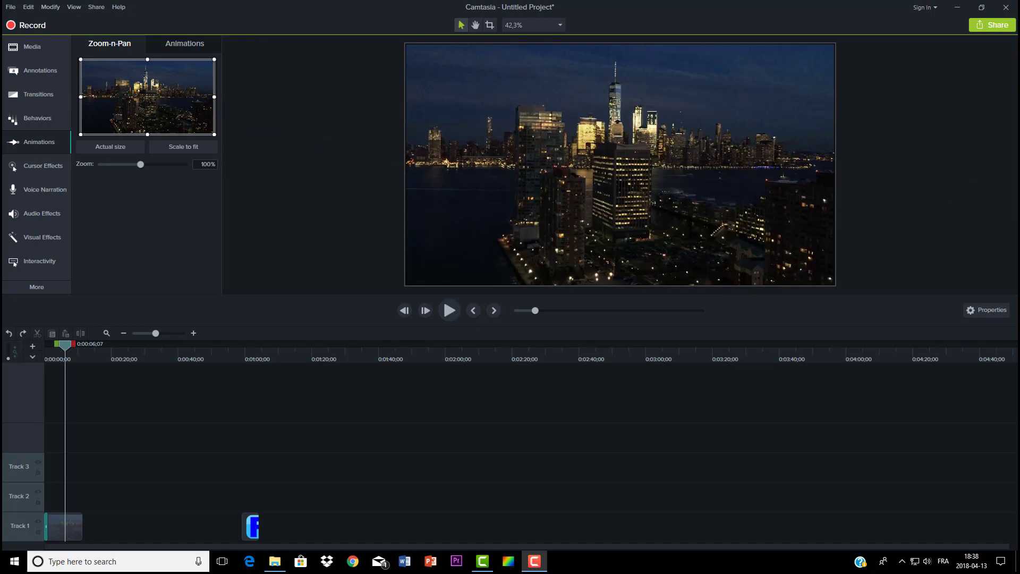
# - Enlarge the Manhattan clip on the canvas to 312% at 0:00:06;07 and reposition it toward its upper-left sky area
pyautogui.click(579, 157)
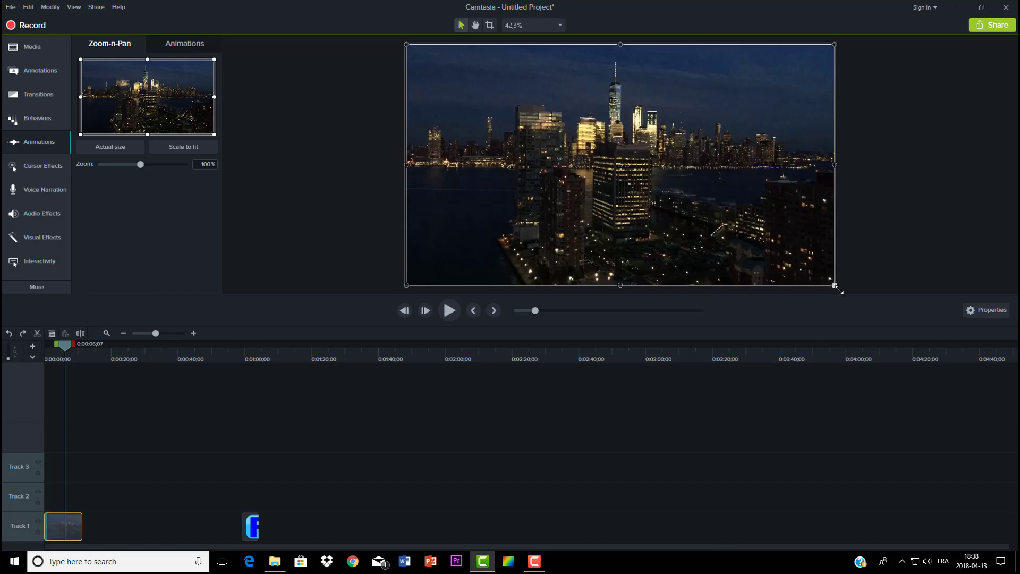
pyautogui.moveTo(835, 286); pyautogui.dragTo(986, 571)
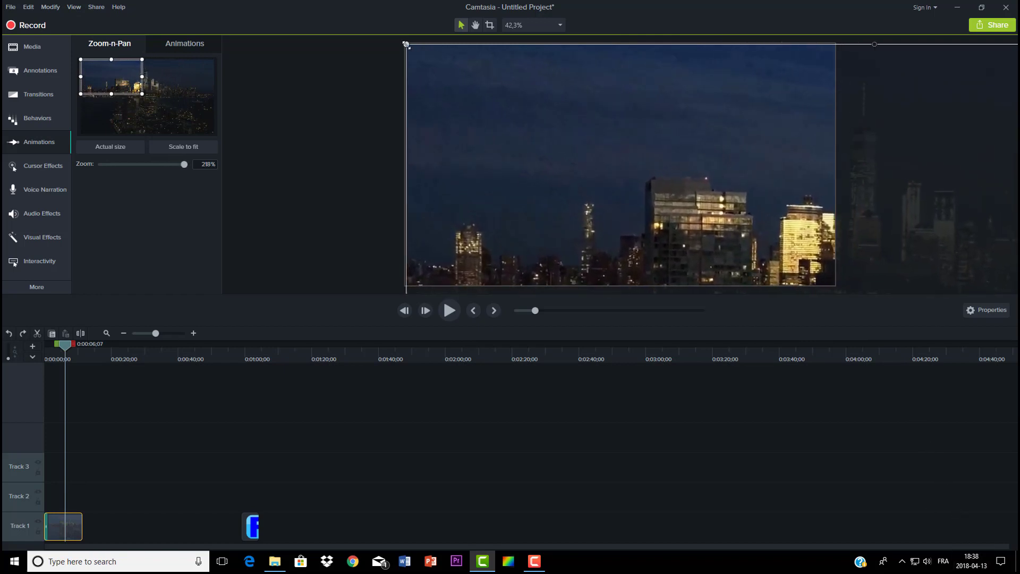
pyautogui.moveTo(405, 45); pyautogui.dragTo(2, 41)
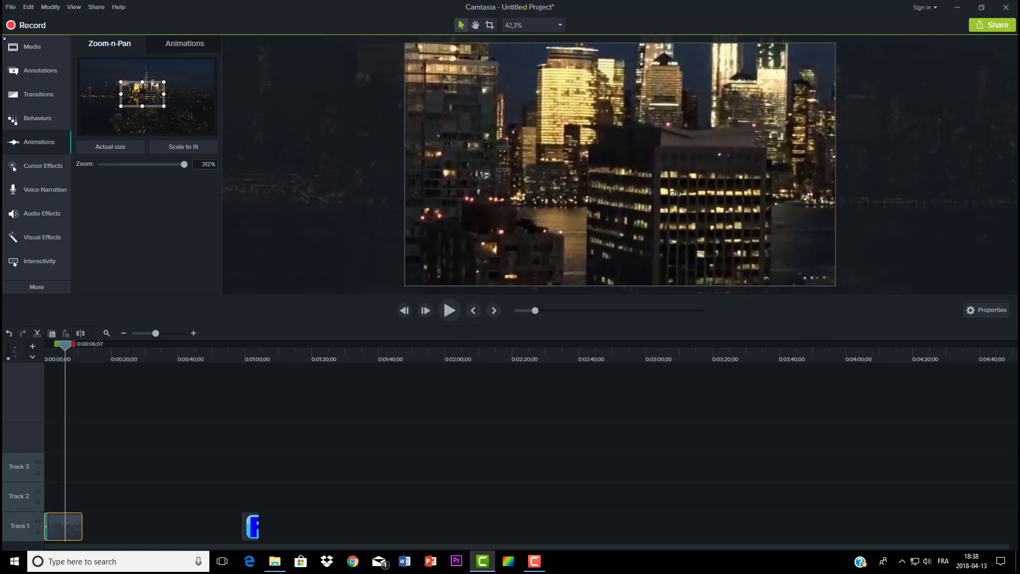
pyautogui.moveTo(628, 155); pyautogui.dragTo(579, 285)
pyautogui.moveTo(590, 149); pyautogui.dragTo(945, 266)
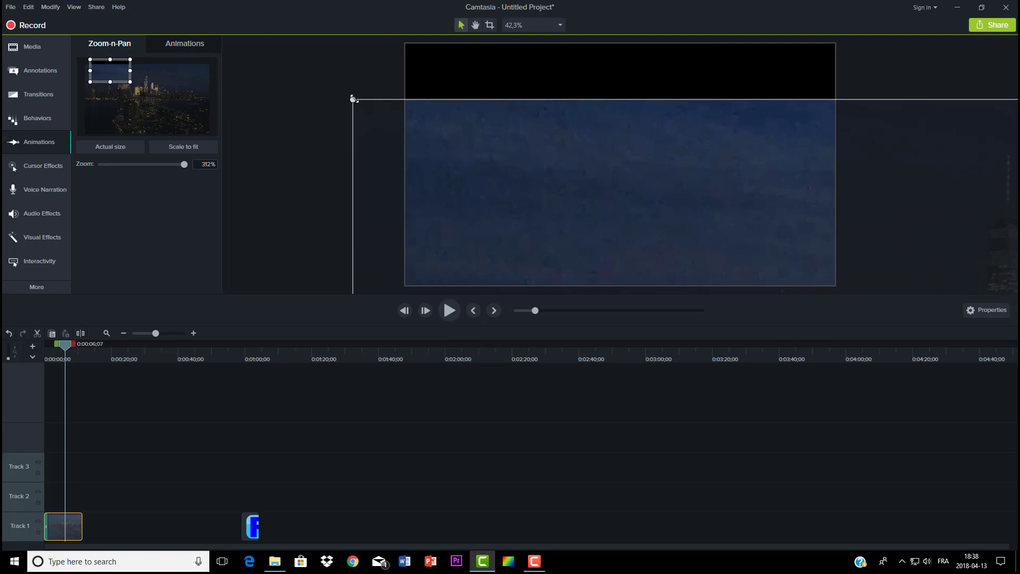
# - Enlarge the Manhattan clip to 382%, frame the tallest tower's spire on the canvas, and move the playhead to 0:00:01;00
pyautogui.moveTo(353, 99); pyautogui.dragTo(52, 57)
pyautogui.moveTo(672, 197); pyautogui.dragTo(466, 81)
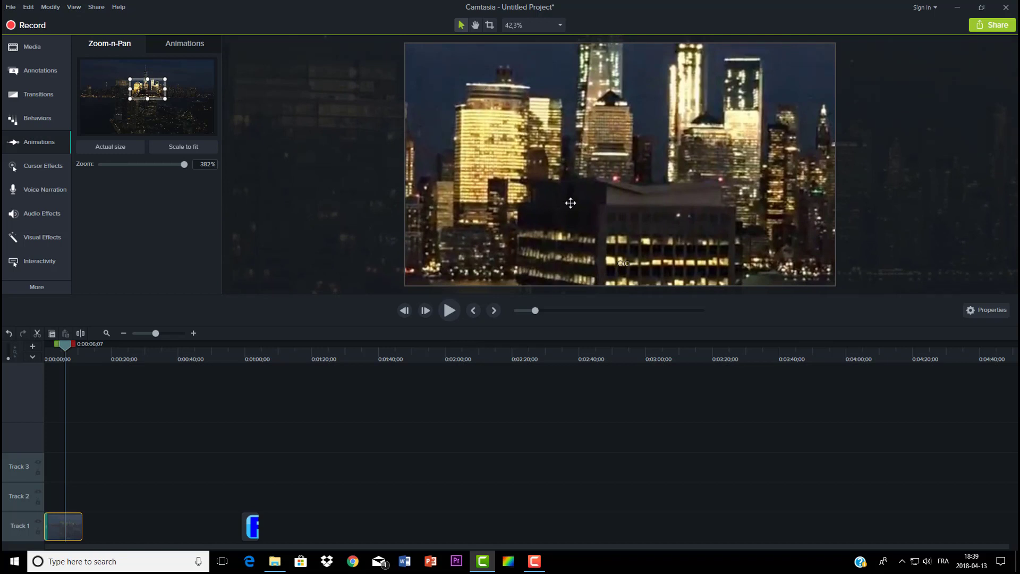
pyautogui.moveTo(560, 143); pyautogui.dragTo(528, 207)
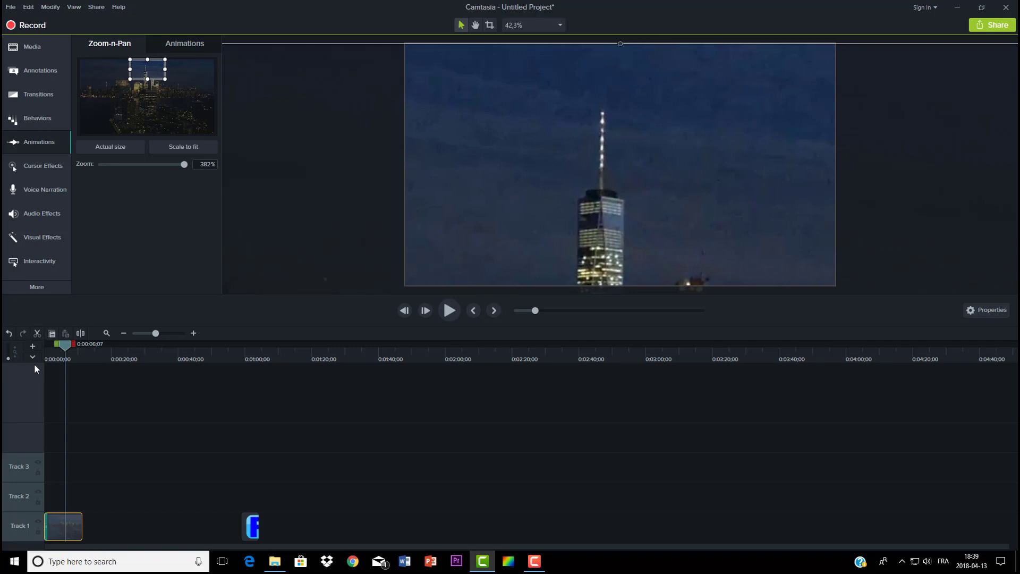
pyautogui.moveTo(62, 346); pyautogui.dragTo(46, 349)
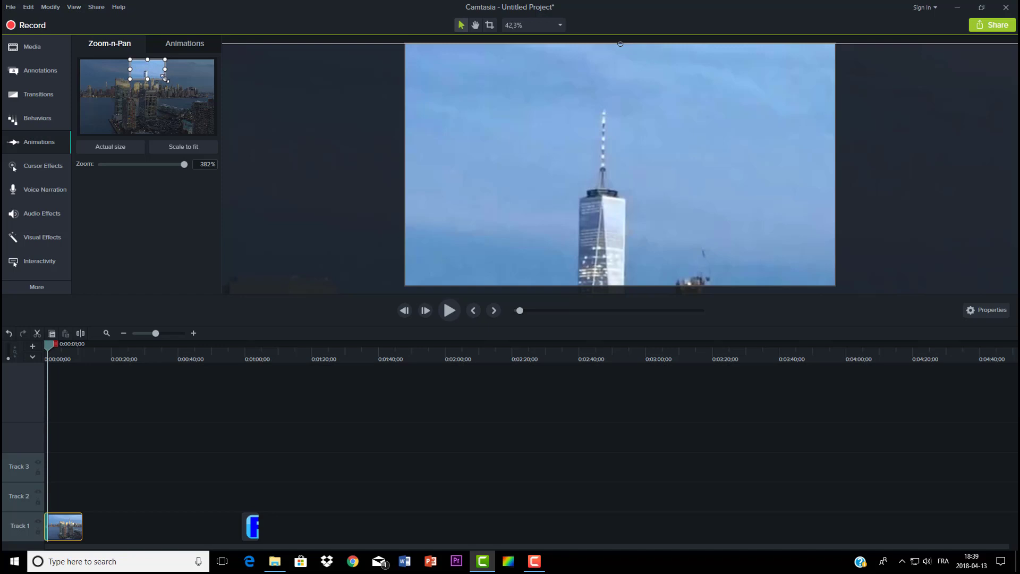
# - Add a zoom-out animation at 0:00:01;00 by expanding the Zoom-n-Pan frame to the full Manhattan image, and preview it from the beginning
pyautogui.moveTo(166, 80); pyautogui.dragTo(167, 106)
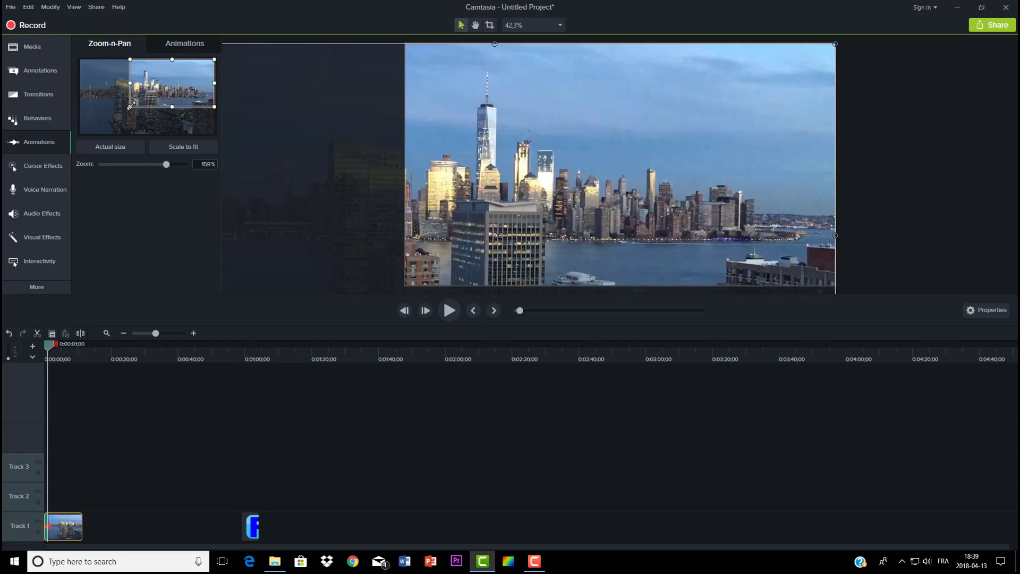
pyautogui.moveTo(133, 103); pyautogui.dragTo(84, 132)
pyautogui.moveTo(49, 346); pyautogui.dragTo(43, 347)
pyautogui.click(449, 312)
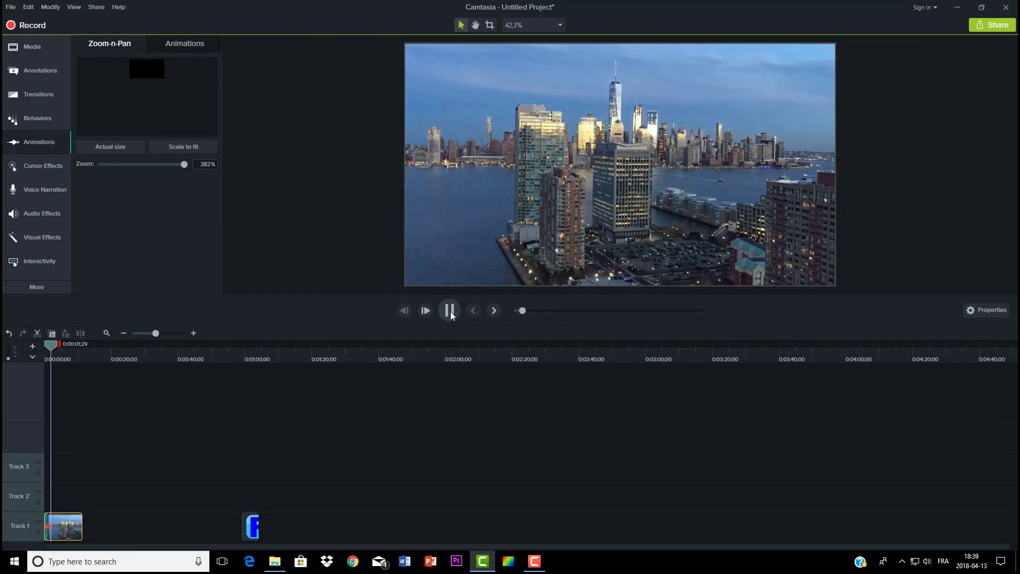
pyautogui.click(450, 311)
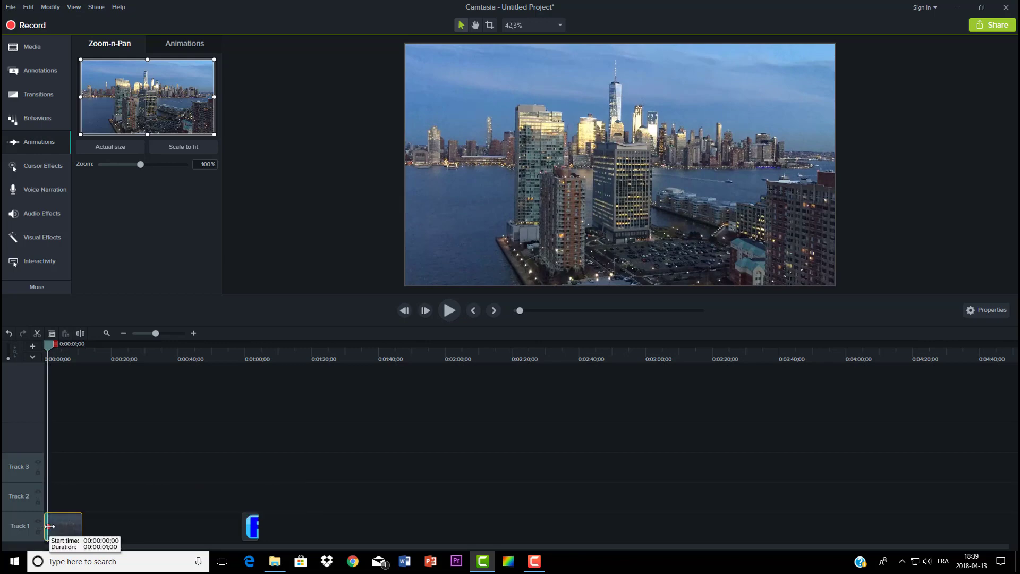
# - Lengthen the zoom-out animation to 00:00:06;02, shift it slightly along the Manhattan clip, and preview it from 0:00:00;25
pyautogui.click(51, 526)
pyautogui.moveTo(54, 526); pyautogui.dragTo(60, 529)
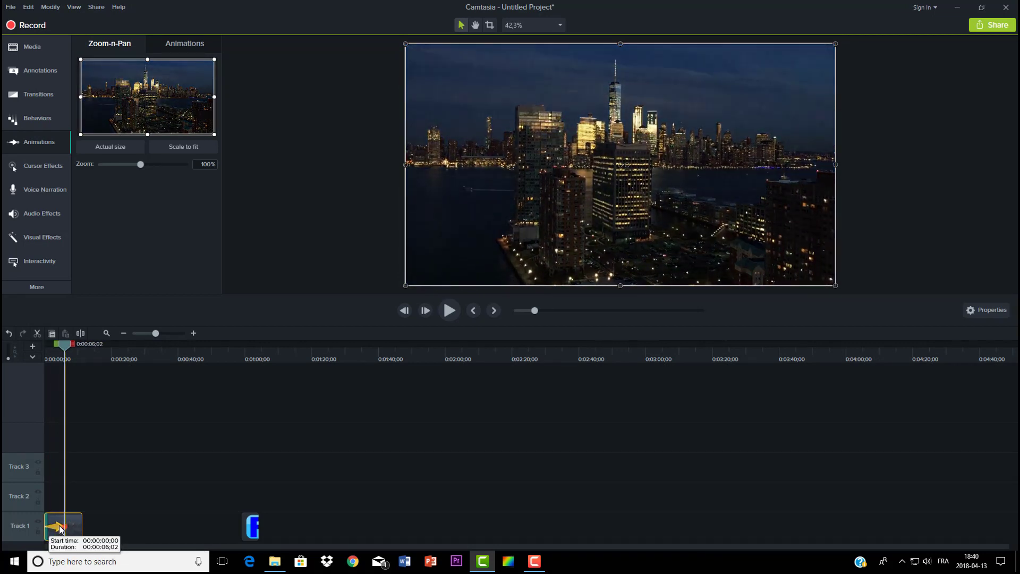
pyautogui.moveTo(60, 529); pyautogui.dragTo(59, 530)
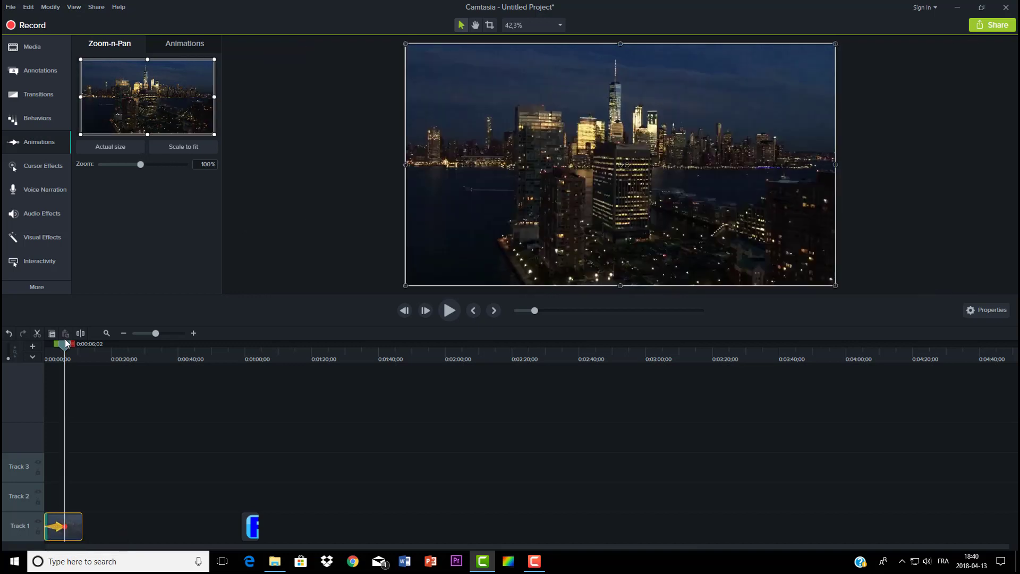
pyautogui.moveTo(67, 343); pyautogui.dragTo(48, 349)
pyautogui.moveTo(60, 527); pyautogui.dragTo(62, 526)
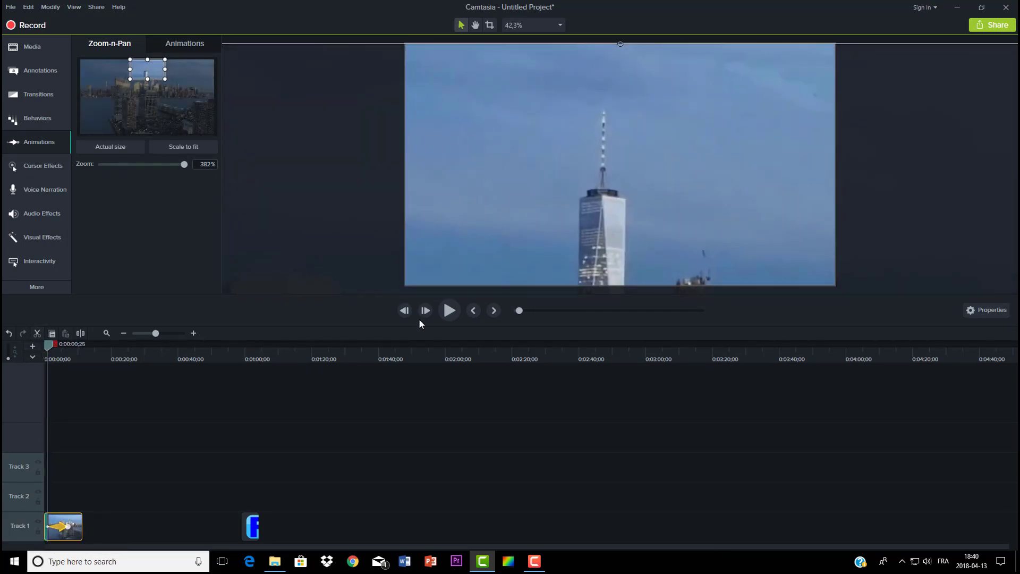
pyautogui.click(447, 316)
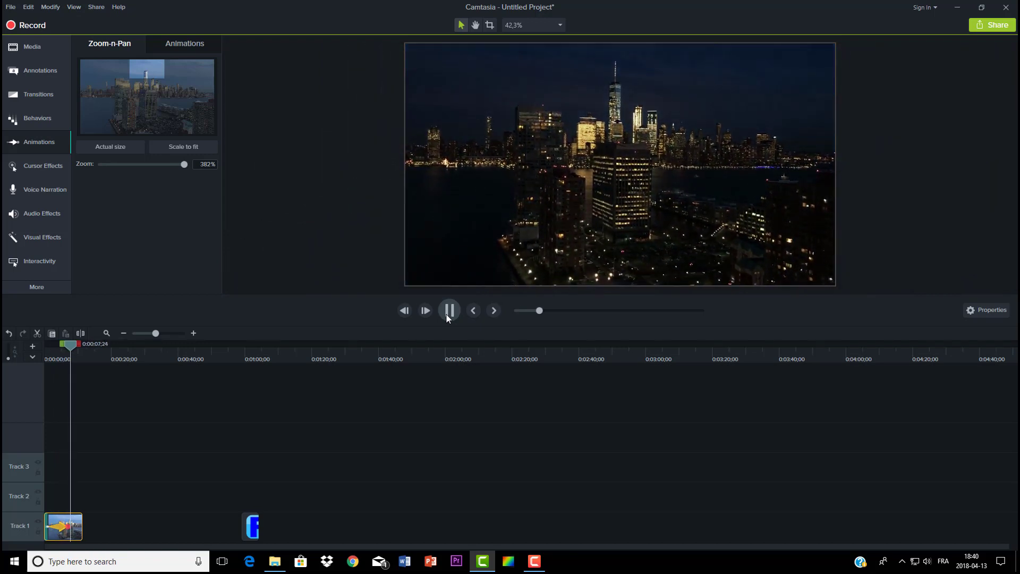
pyautogui.click(448, 312)
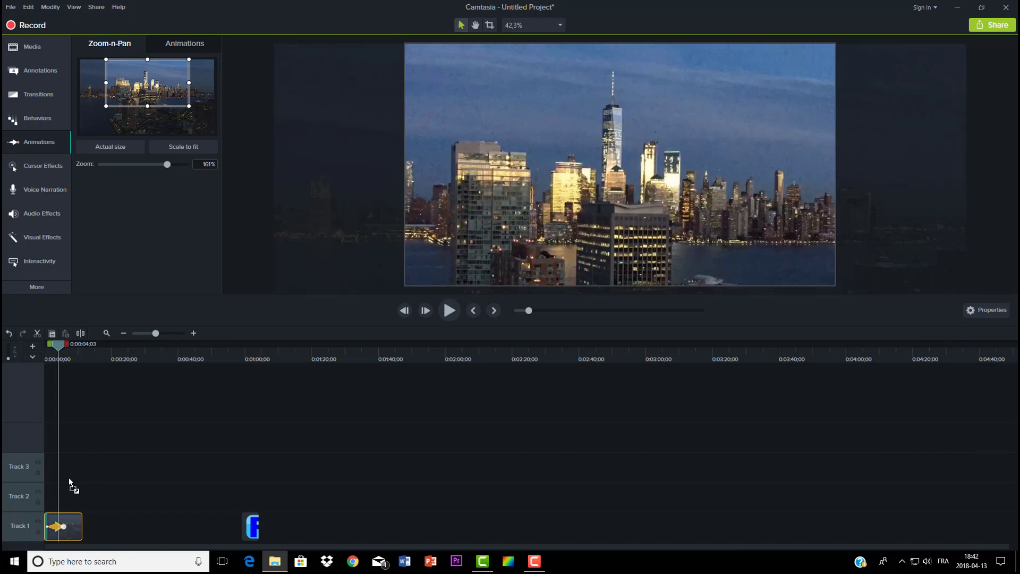
# - Add the Raven & Kreyn - Bubble music file at the start of Track 2 and play the timeline from the beginning
pyautogui.moveTo(59, 493); pyautogui.dragTo(58, 494)
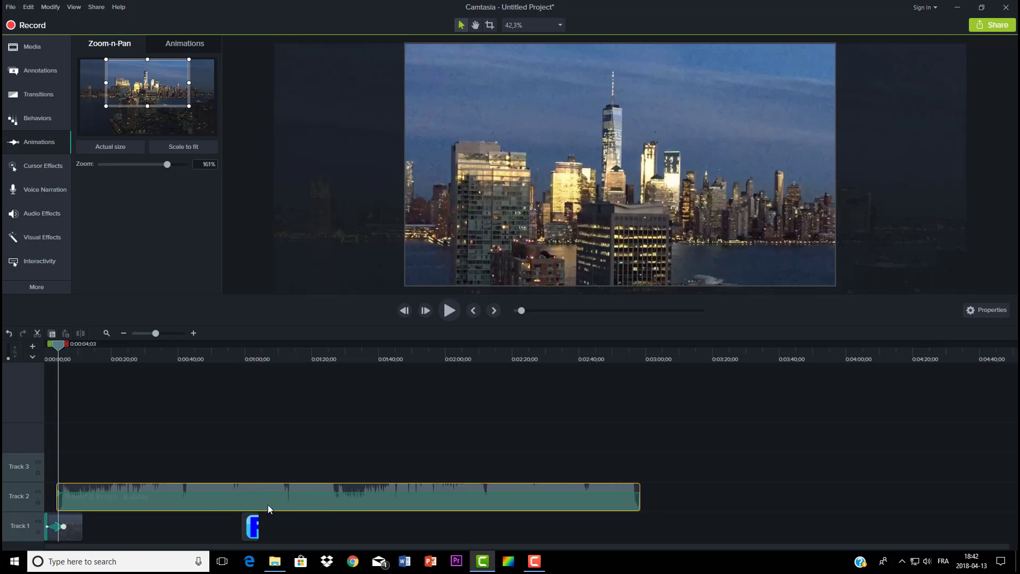
pyautogui.moveTo(268, 505); pyautogui.dragTo(246, 507)
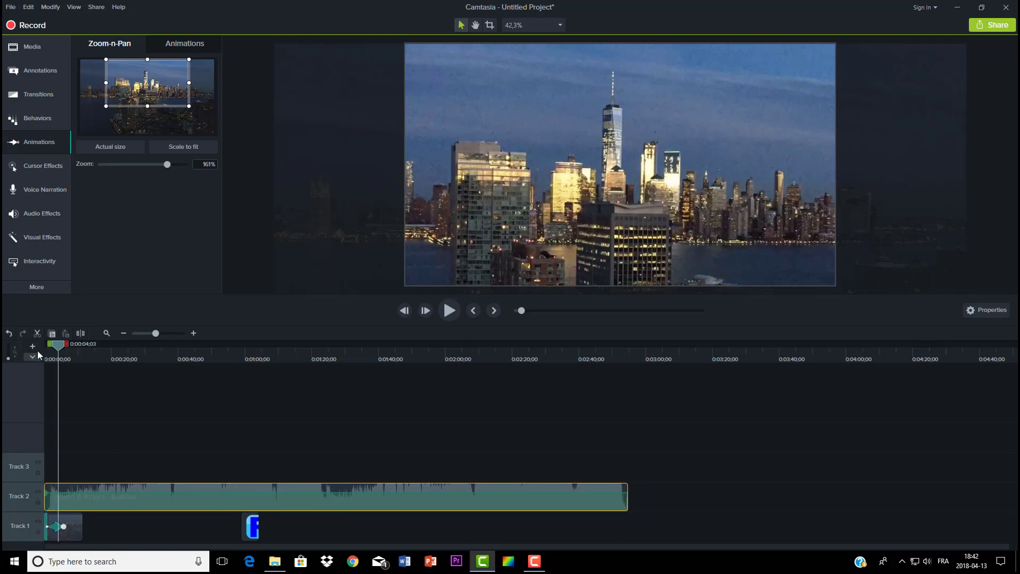
pyautogui.moveTo(60, 349); pyautogui.dragTo(43, 348)
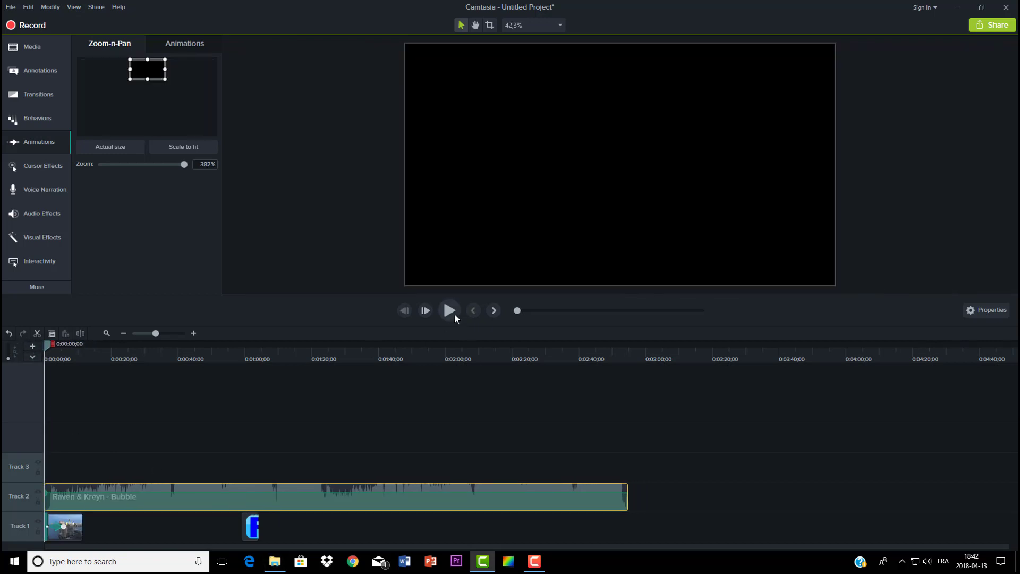
pyautogui.click(449, 311)
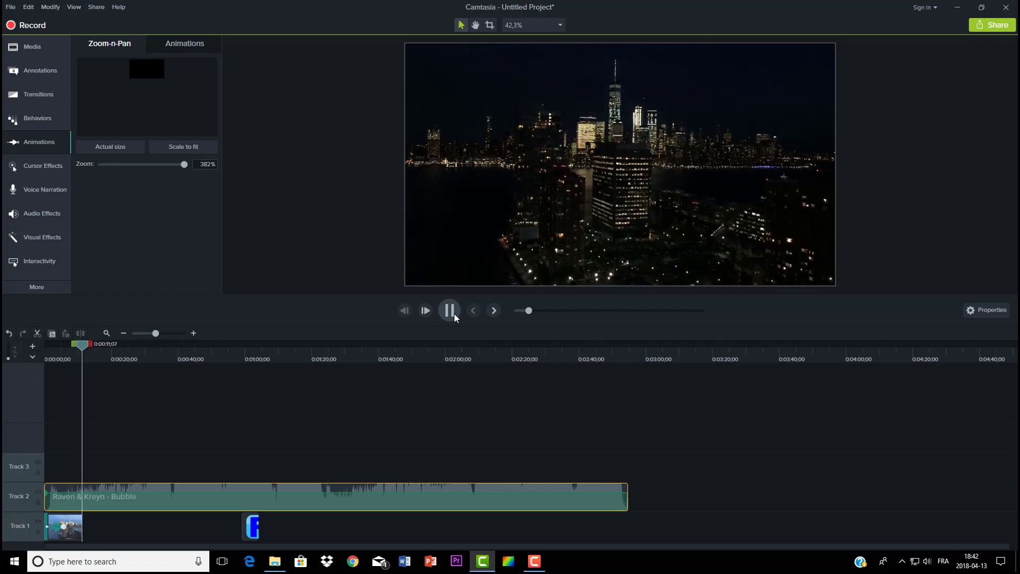
pyautogui.click(454, 314)
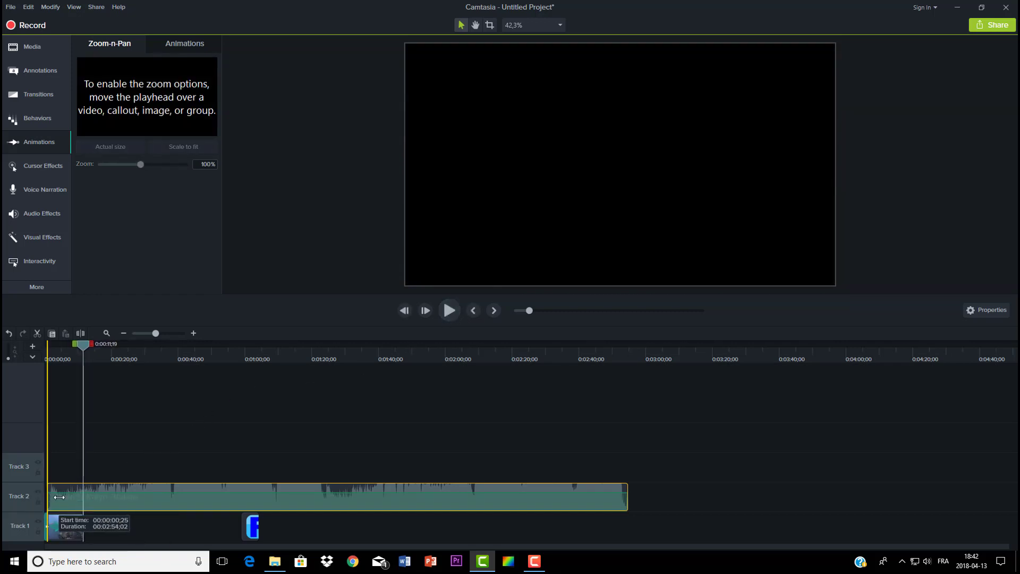
# - Trim a long portion off the beginning of the music clip and move the clip to start at about 0:00:30
pyautogui.moveTo(46, 500); pyautogui.dragTo(305, 502)
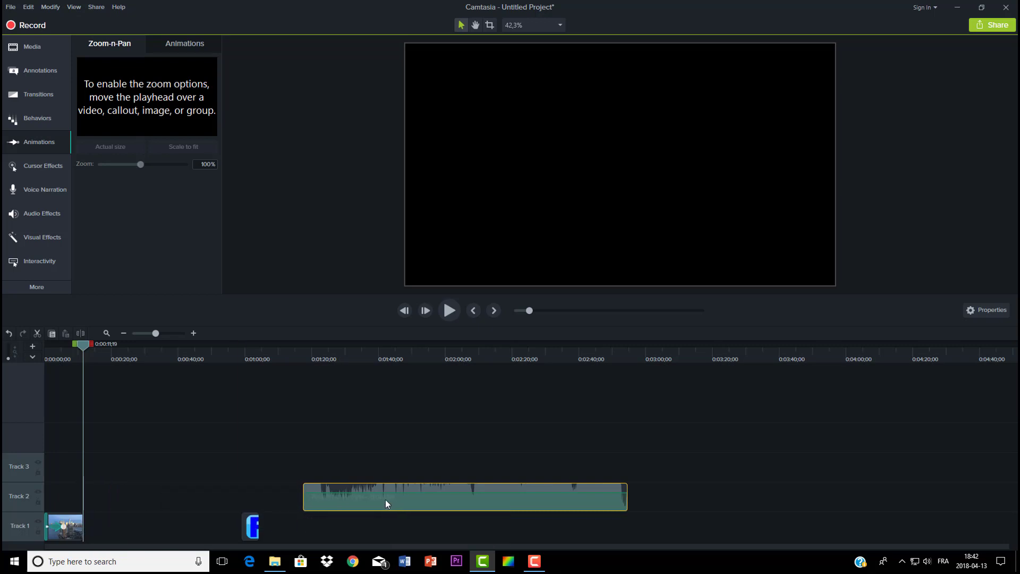
pyautogui.moveTo(384, 499); pyautogui.dragTo(176, 499)
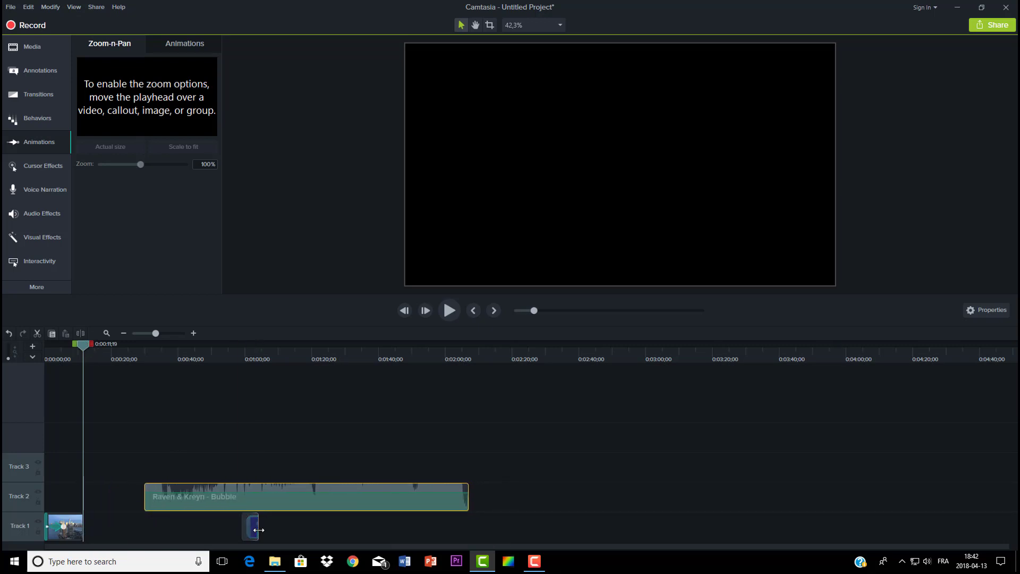
# - Move the logo clip on Track 1 to start at about 0:00:18 and play the timeline from 0:00:28;13
pyautogui.moveTo(253, 531); pyautogui.dragTo(116, 529)
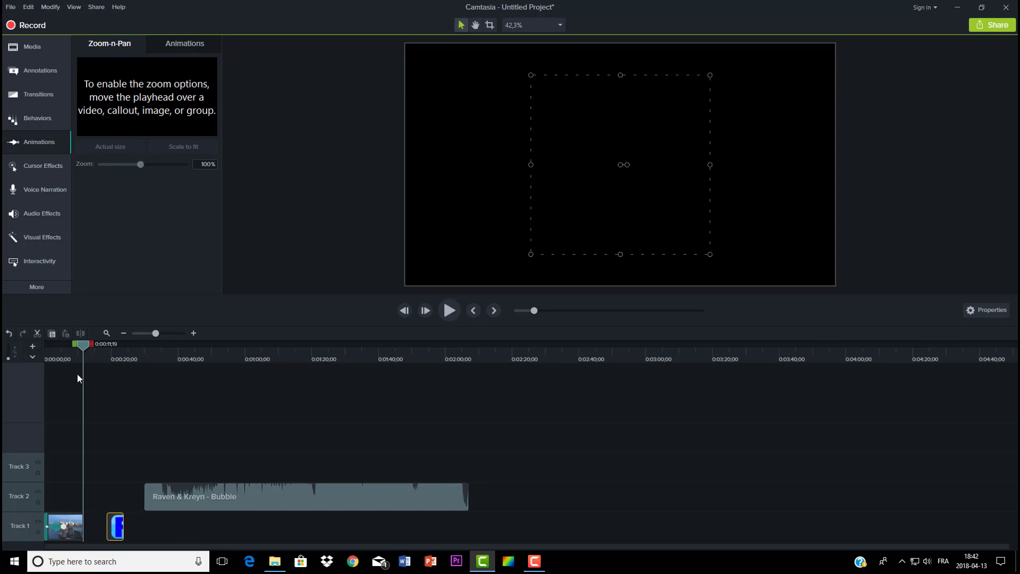
pyautogui.moveTo(84, 342); pyautogui.dragTo(139, 348)
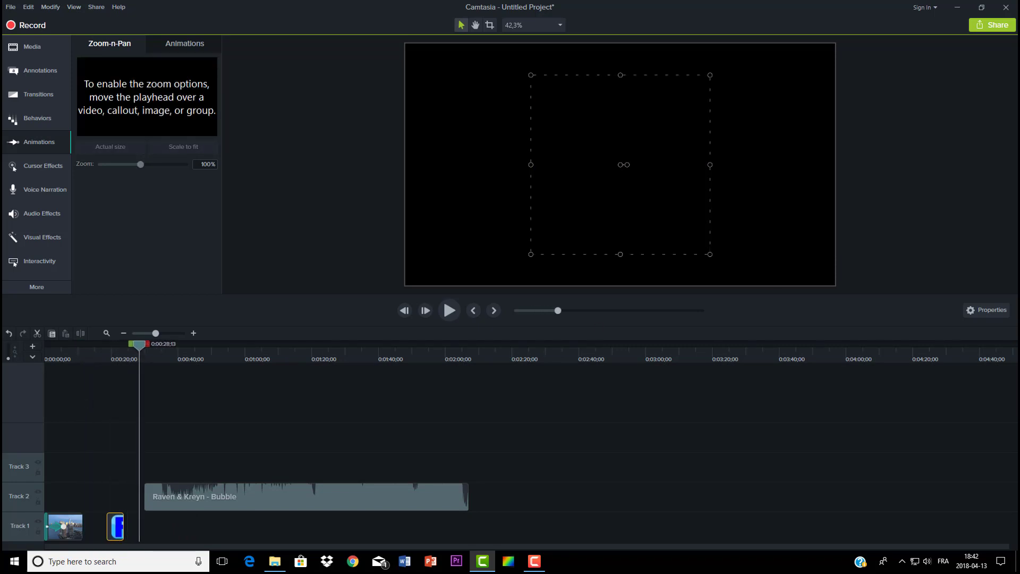
pyautogui.click(449, 310)
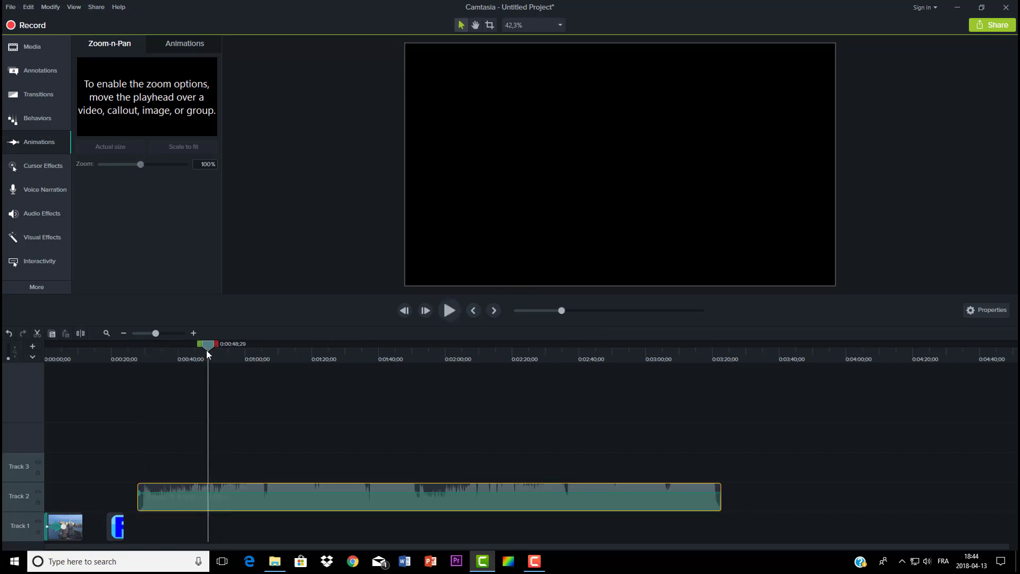
# - Trim both ends of the music clip and place it at the start of Track 2, ending together with the Manhattan clip
pyautogui.moveTo(137, 497); pyautogui.dragTo(190, 496)
pyautogui.moveTo(721, 501); pyautogui.dragTo(221, 500)
pyautogui.moveTo(204, 503); pyautogui.dragTo(68, 504)
pyautogui.moveTo(76, 499); pyautogui.dragTo(82, 499)
pyautogui.click(49, 346)
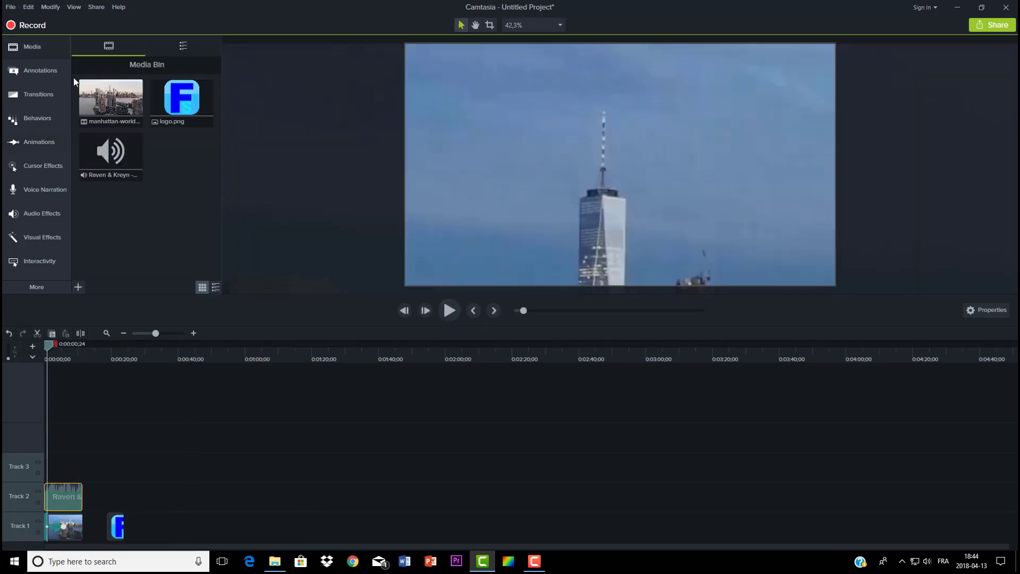
# - Play the opening from 0:00:00;24, extend the music clip up to the logo's start, and play through the gap
pyautogui.click(449, 311)
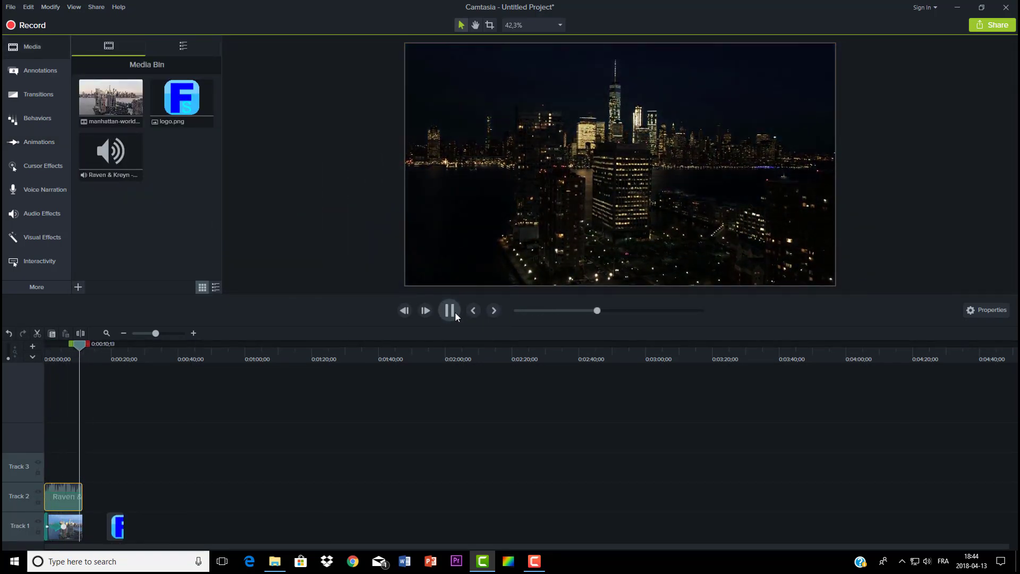
pyautogui.click(455, 311)
pyautogui.click(452, 312)
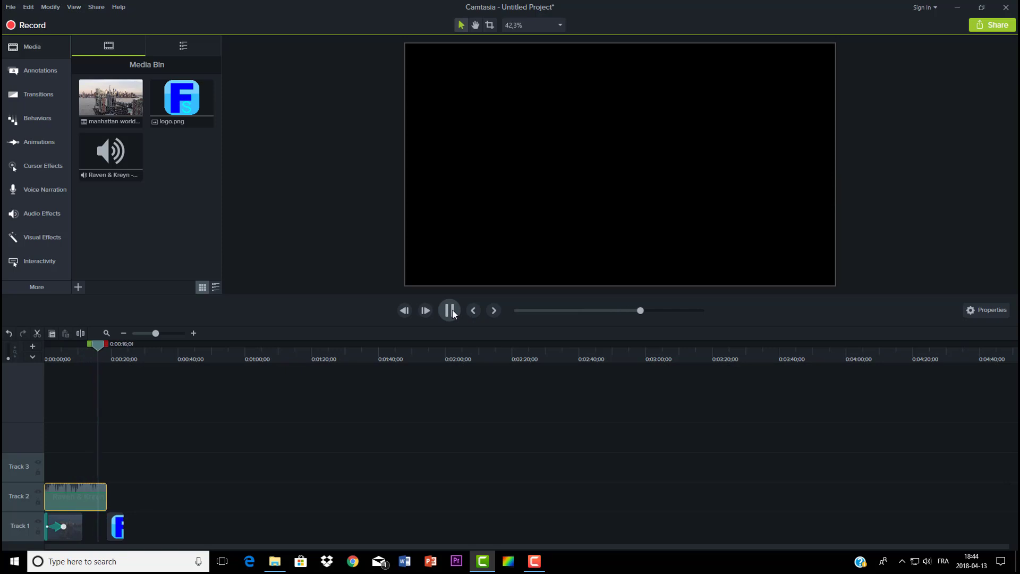
pyautogui.click(453, 311)
# - Shorten the music clip to match the Manhattan clip's end and move it to the start of Track 3
pyautogui.moveTo(107, 498); pyautogui.dragTo(44, 499)
pyautogui.moveTo(60, 498); pyautogui.dragTo(59, 469)
pyautogui.moveTo(101, 351); pyautogui.dragTo(45, 352)
pyautogui.moveTo(64, 474); pyautogui.dragTo(67, 473)
pyautogui.moveTo(49, 473); pyautogui.dragTo(64, 474)
pyautogui.moveTo(57, 473); pyautogui.dragTo(42, 473)
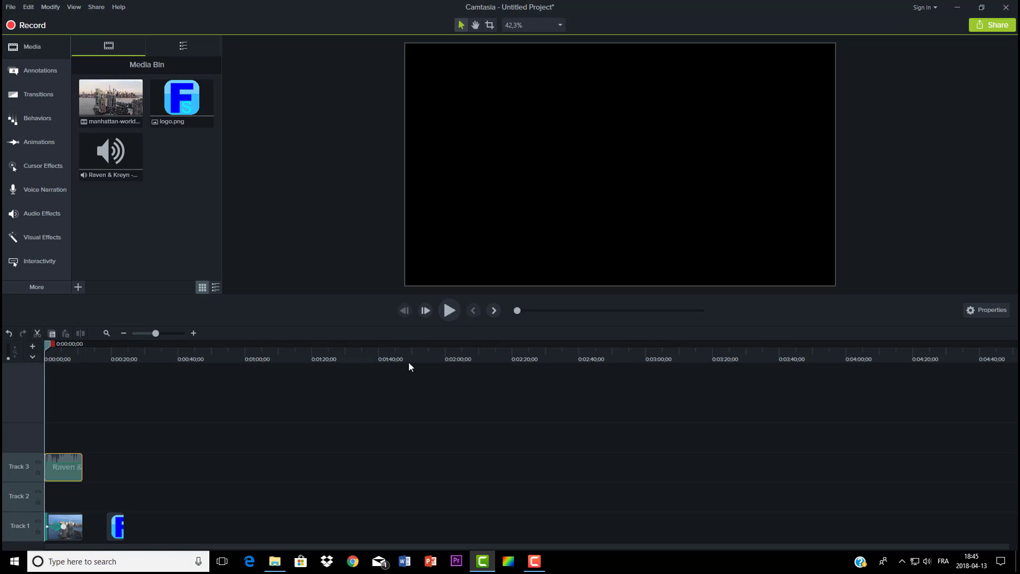
# - Play the opening with the music on Track 3 and return the playhead to the beginning
pyautogui.click(449, 311)
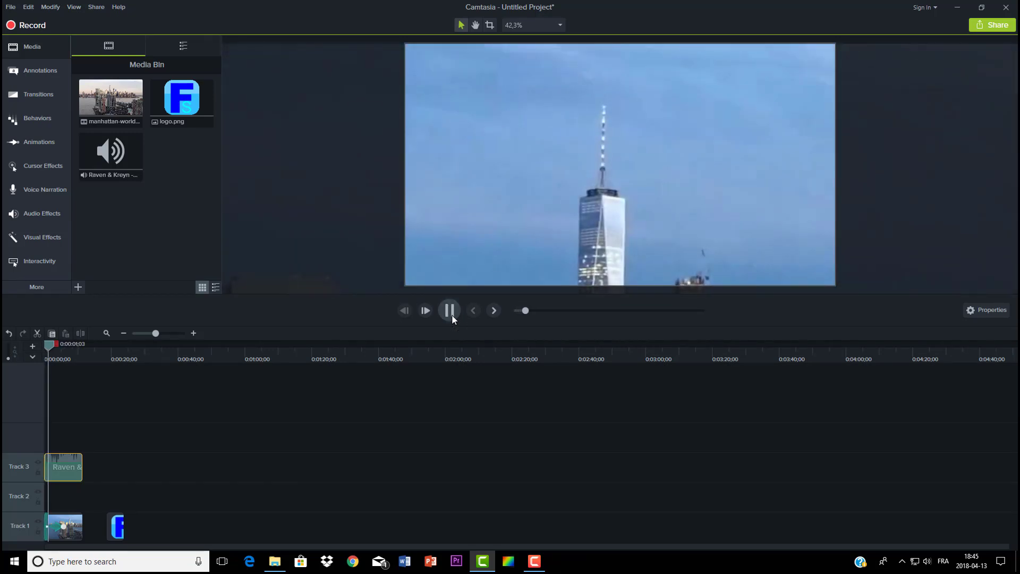
pyautogui.click(452, 314)
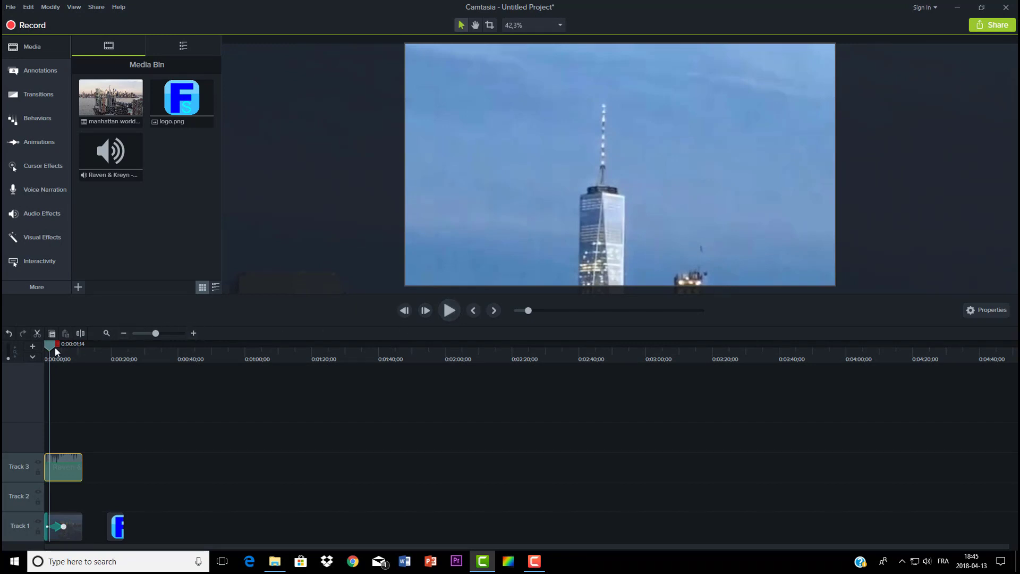
pyautogui.moveTo(50, 343); pyautogui.dragTo(37, 345)
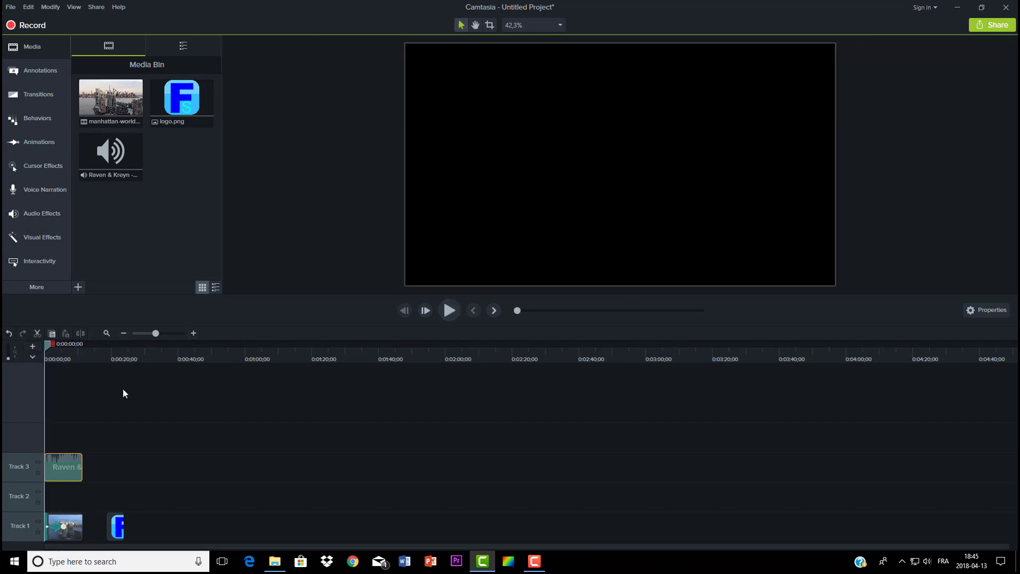
# - Apply the Fade In audio effect to the music clip on Track 3 and preview it from the beginning
pyautogui.click(26, 211)
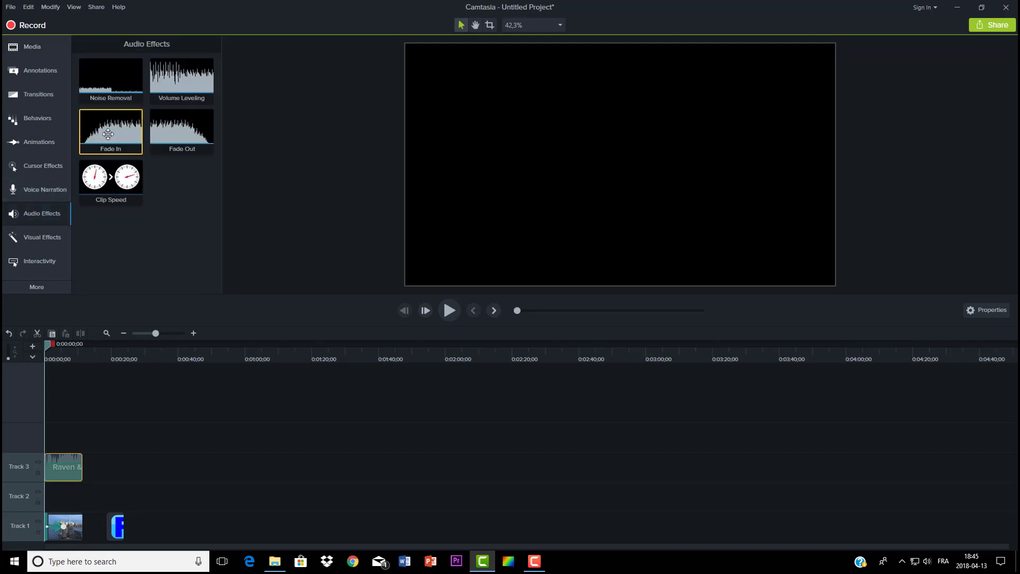
pyautogui.moveTo(108, 134); pyautogui.dragTo(52, 467)
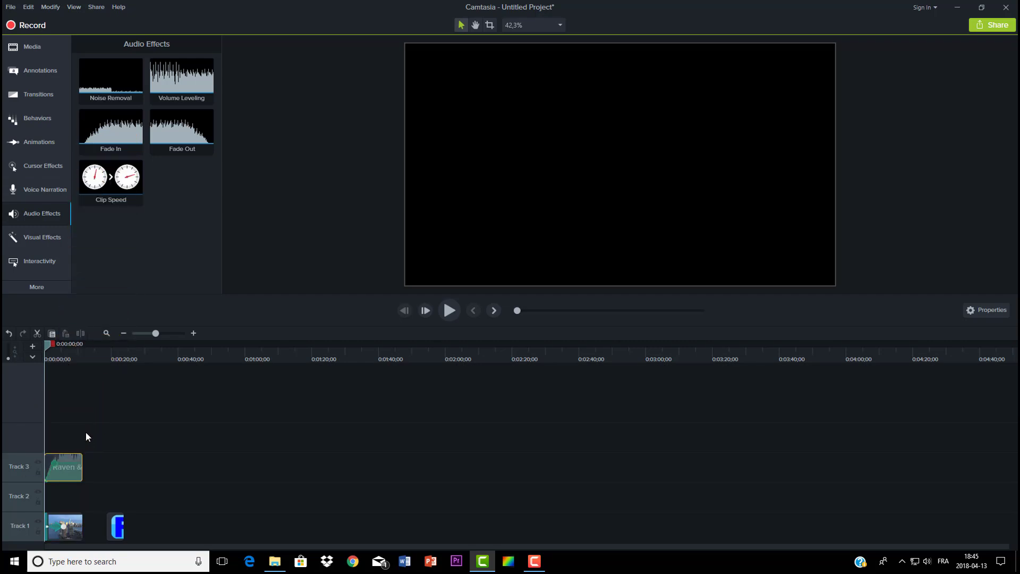
pyautogui.click(449, 312)
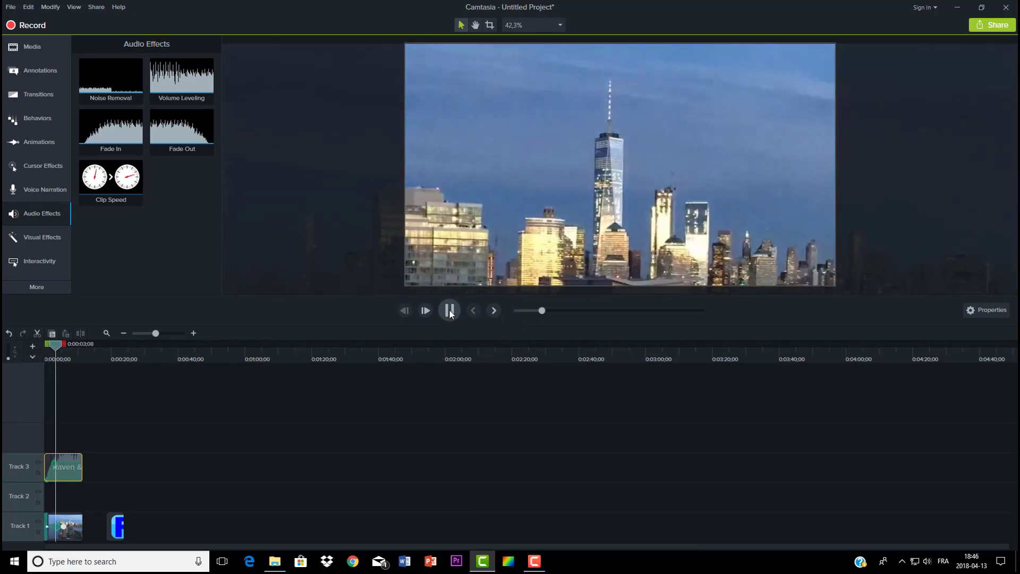
pyautogui.click(456, 307)
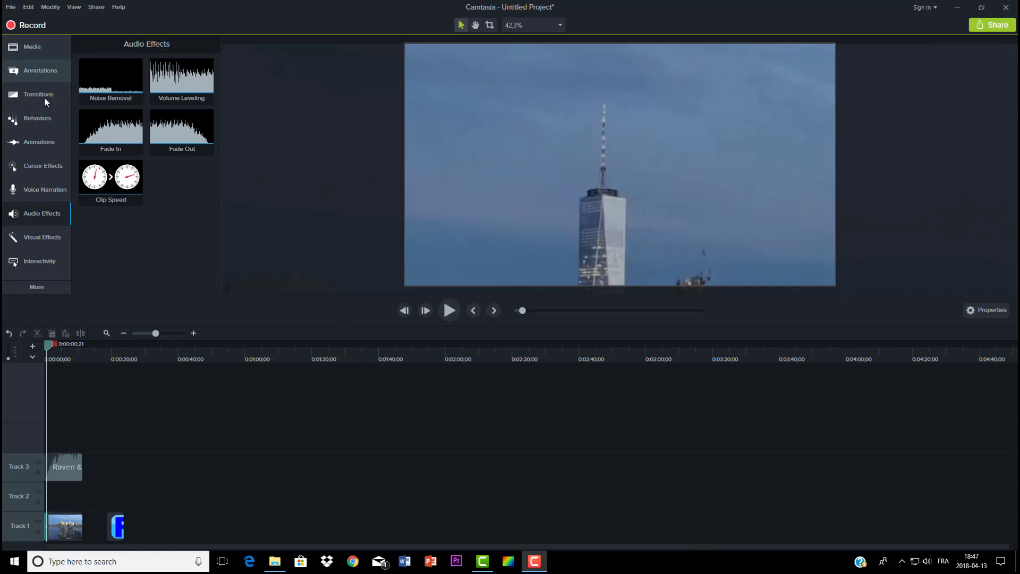
# - Add a Zoom-n-Pan animation at 0:00:00;21 with the zoom at 289%, and shift the Manhattan image slightly on the canvas
pyautogui.click(38, 140)
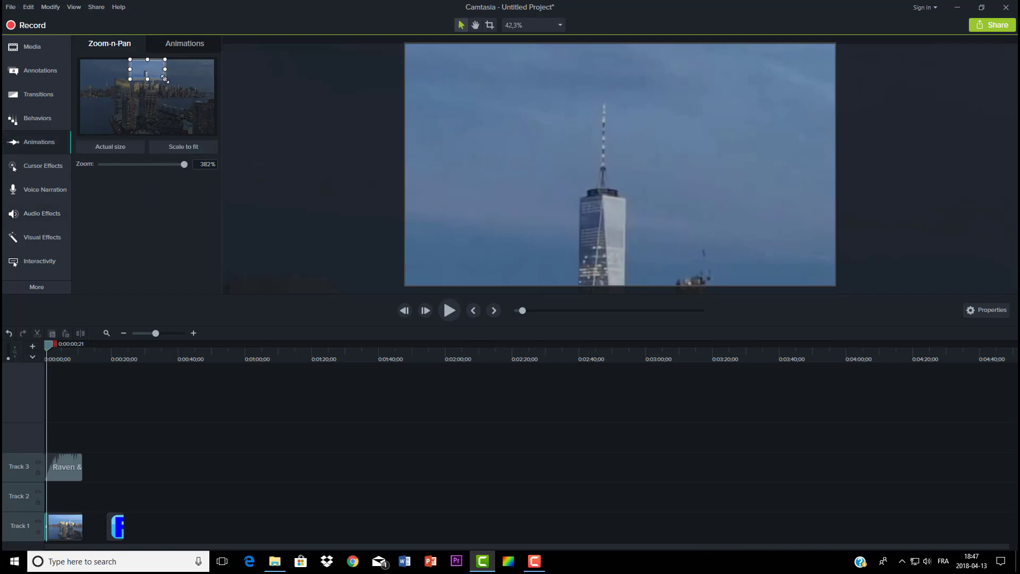
pyautogui.moveTo(165, 79)
pyautogui.mouseDown()
pyautogui.moveTo(171, 84)
pyautogui.moveTo(142, 74)
pyautogui.moveTo(166, 75)
pyautogui.moveTo(156, 75)
pyautogui.mouseUp()
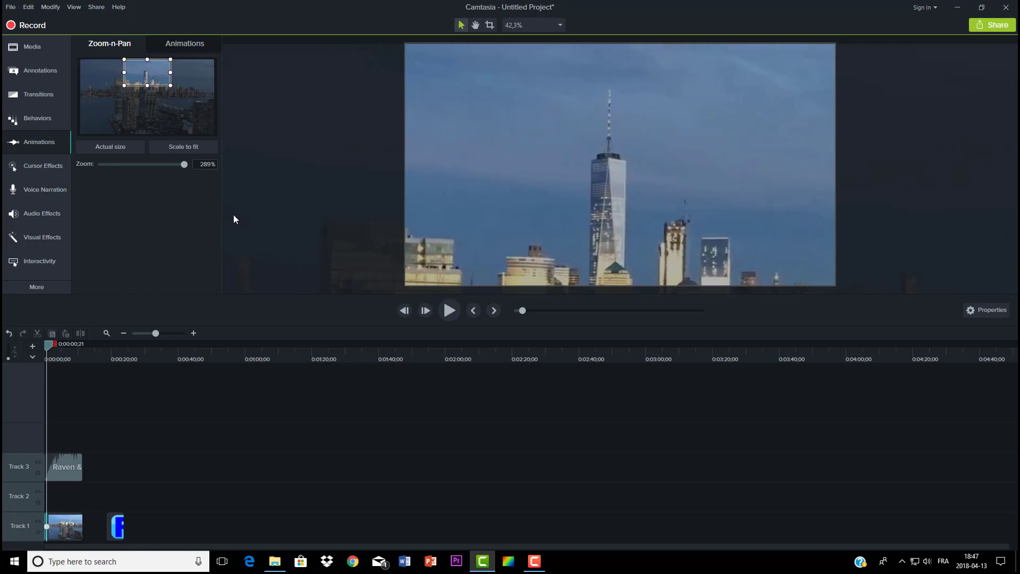
pyautogui.moveTo(564, 205); pyautogui.dragTo(558, 203)
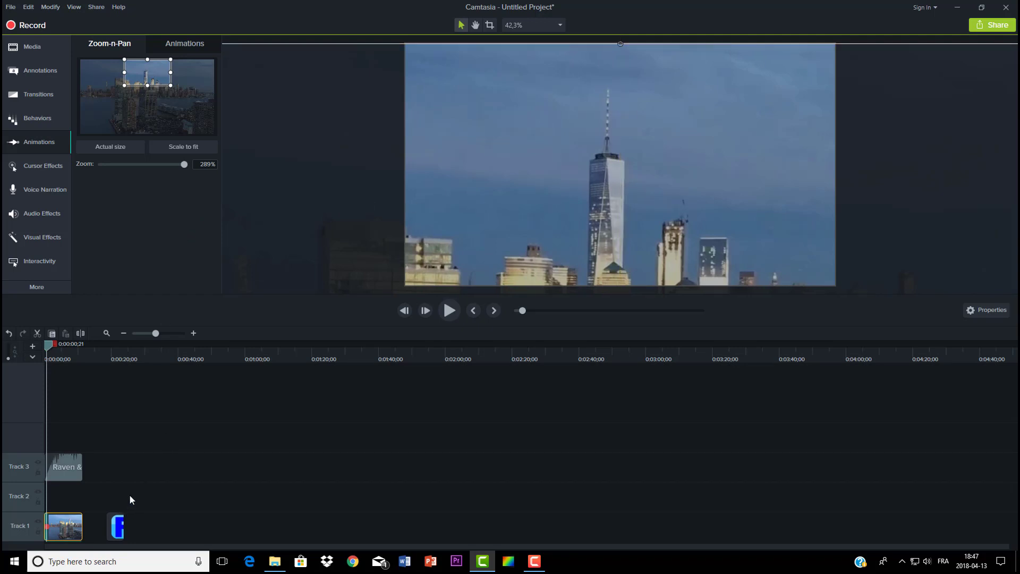
# - Lengthen the new zoom animation, shift it earlier along the Manhattan clip, and preview it from 0:00:01;00
pyautogui.moveTo(46, 526); pyautogui.dragTo(75, 529)
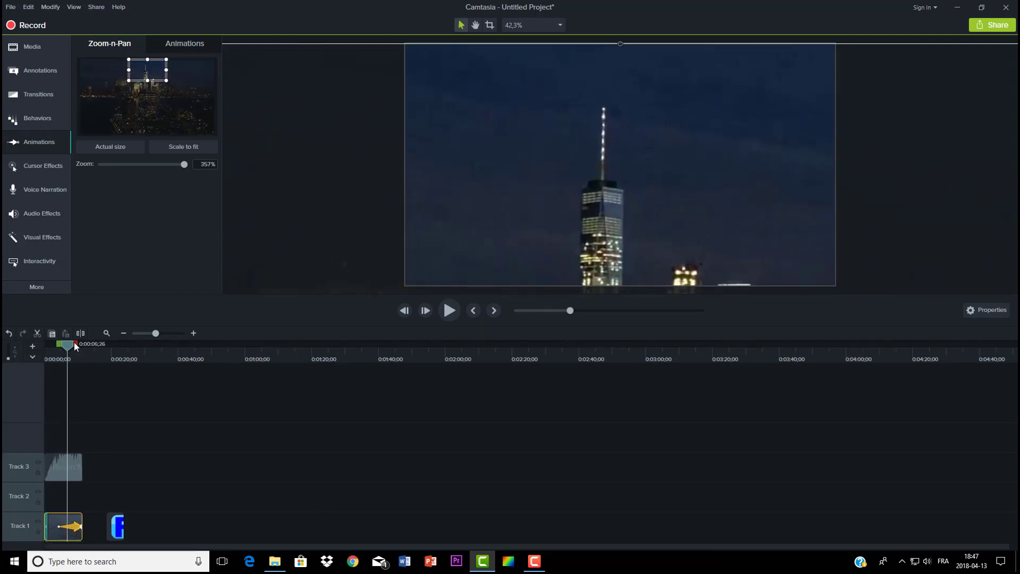
pyautogui.moveTo(68, 344); pyautogui.dragTo(48, 349)
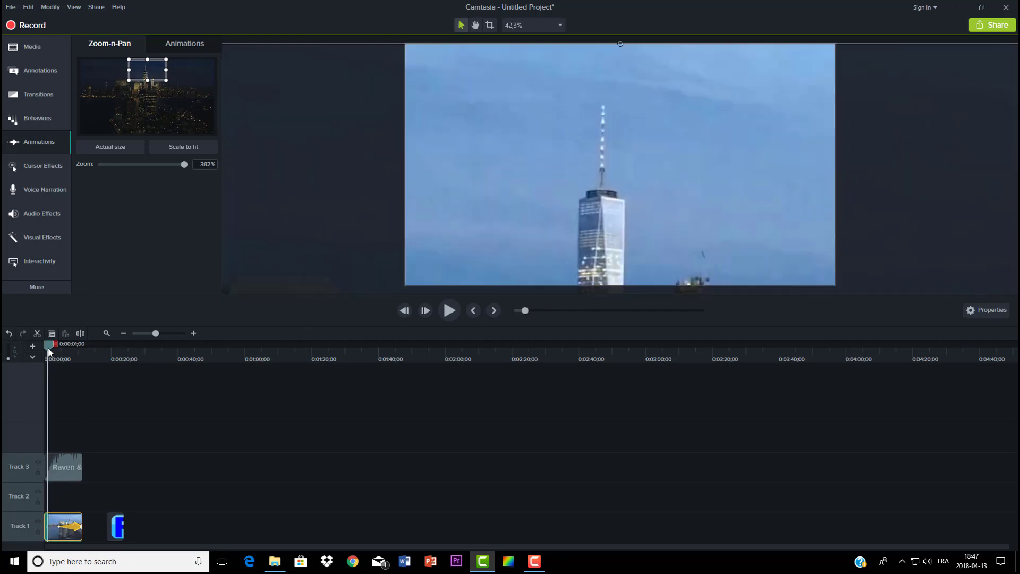
pyautogui.moveTo(75, 530); pyautogui.dragTo(66, 531)
pyautogui.click(448, 315)
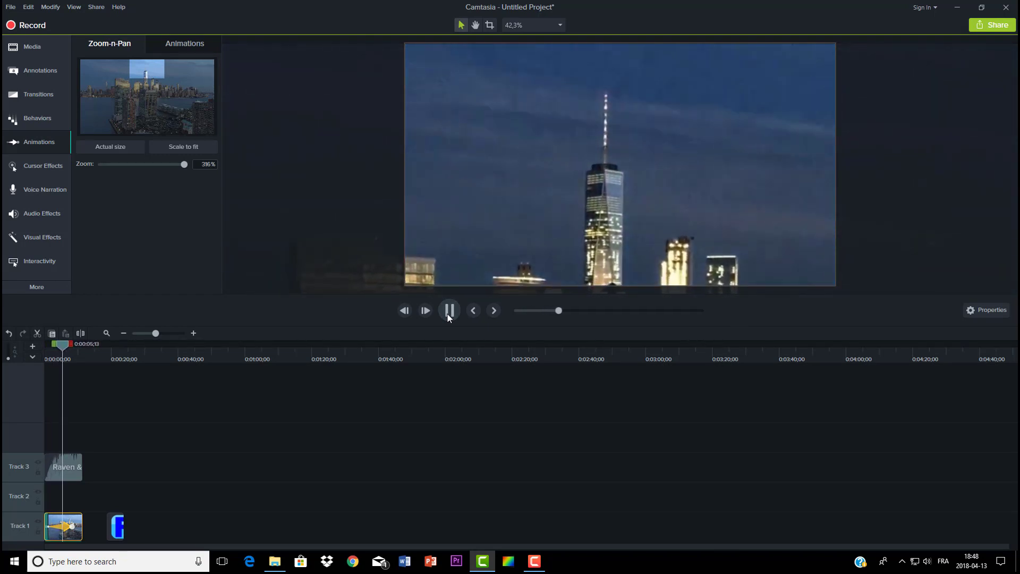
# - Replay the Manhattan zoom animation with Track 3 disabled, stop playback, and enable the track again
pyautogui.click(449, 310)
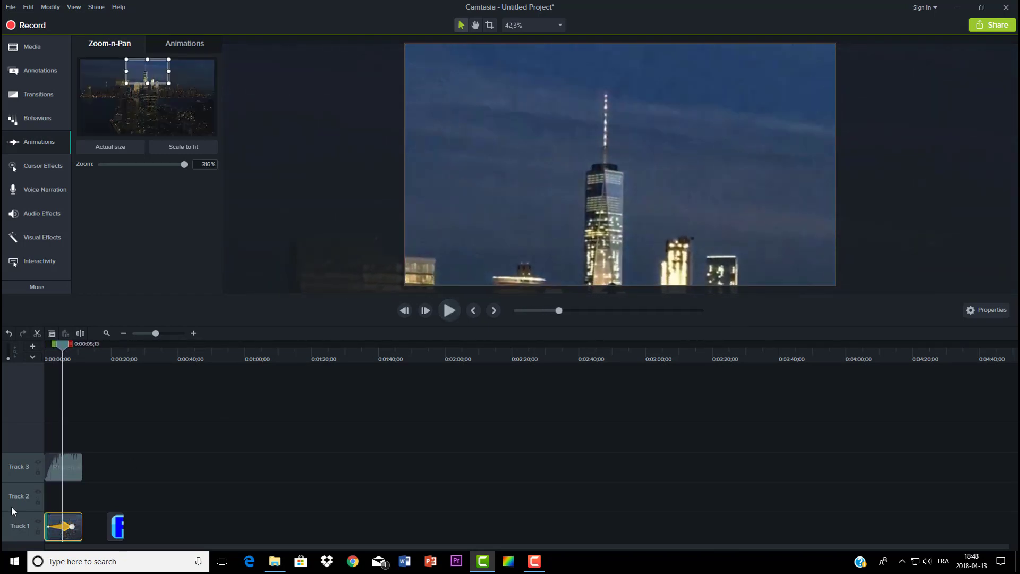
pyautogui.click(37, 463)
pyautogui.moveTo(61, 344); pyautogui.dragTo(48, 345)
pyautogui.click(449, 310)
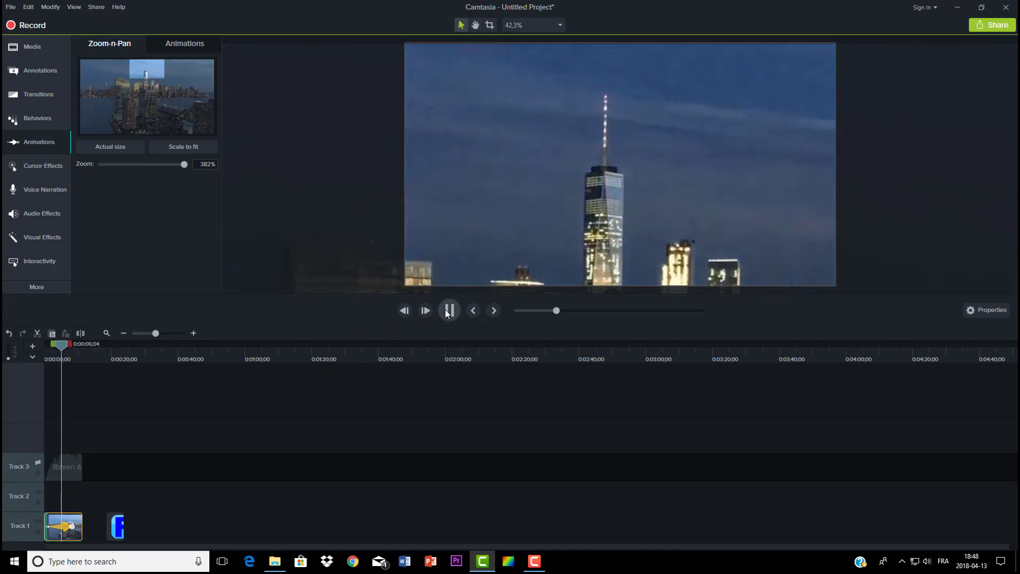
pyautogui.click(449, 310)
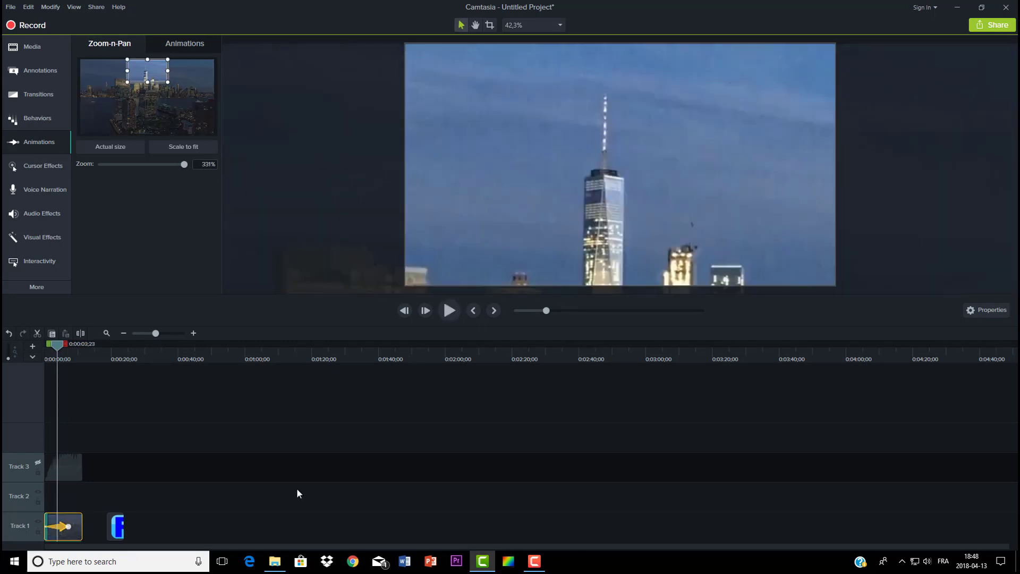
pyautogui.click(40, 462)
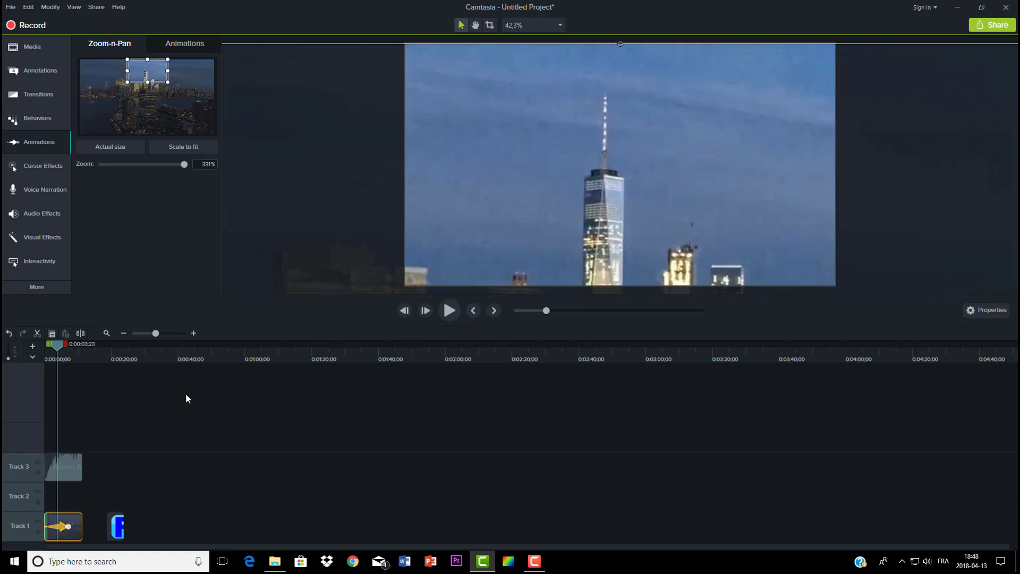
# - Play the opening with the music from the beginning and bring the playhead back to 0:00:02;21
pyautogui.click(405, 311)
pyautogui.click(449, 311)
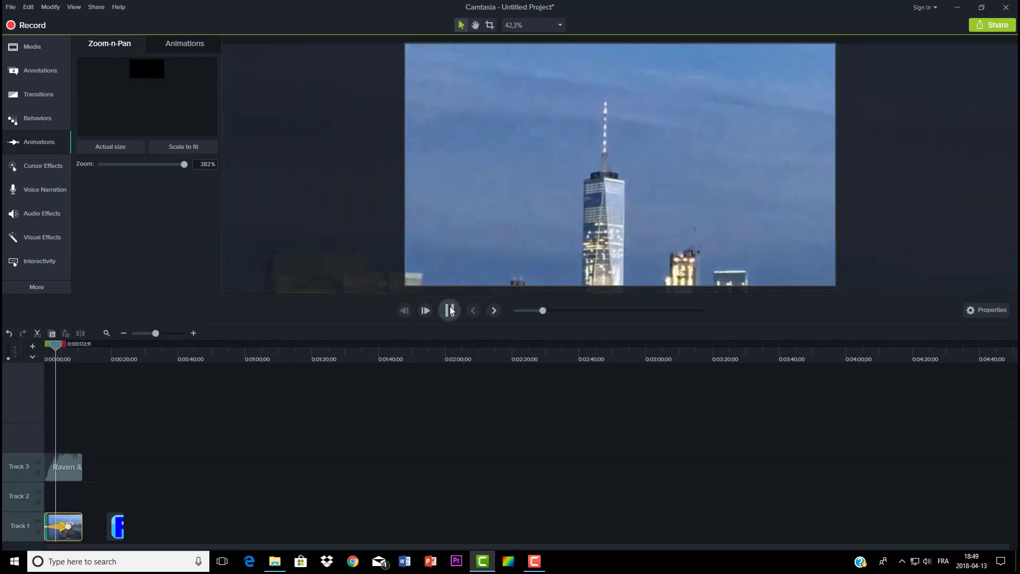
pyautogui.click(449, 311)
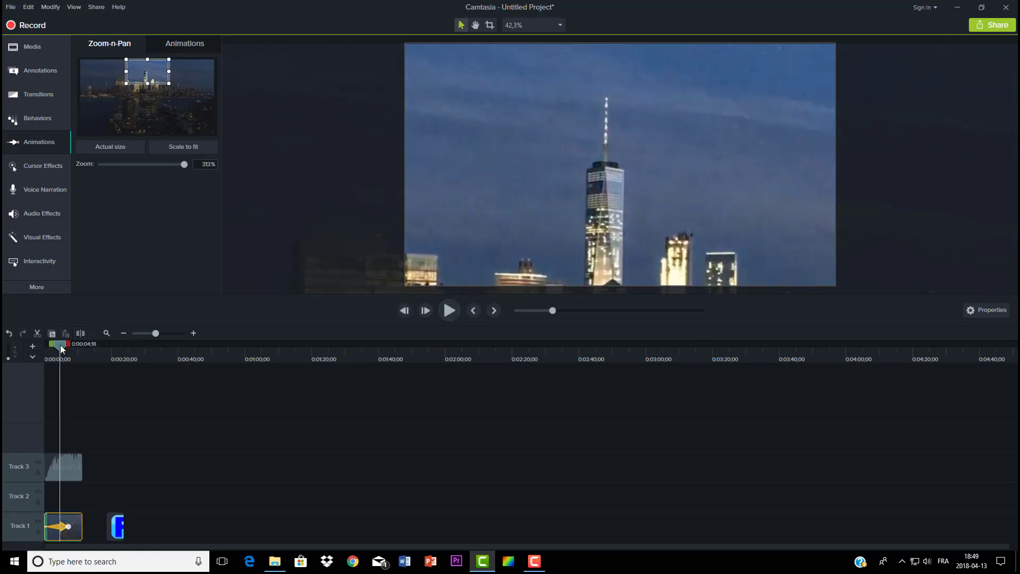
pyautogui.moveTo(60, 344); pyautogui.dragTo(54, 346)
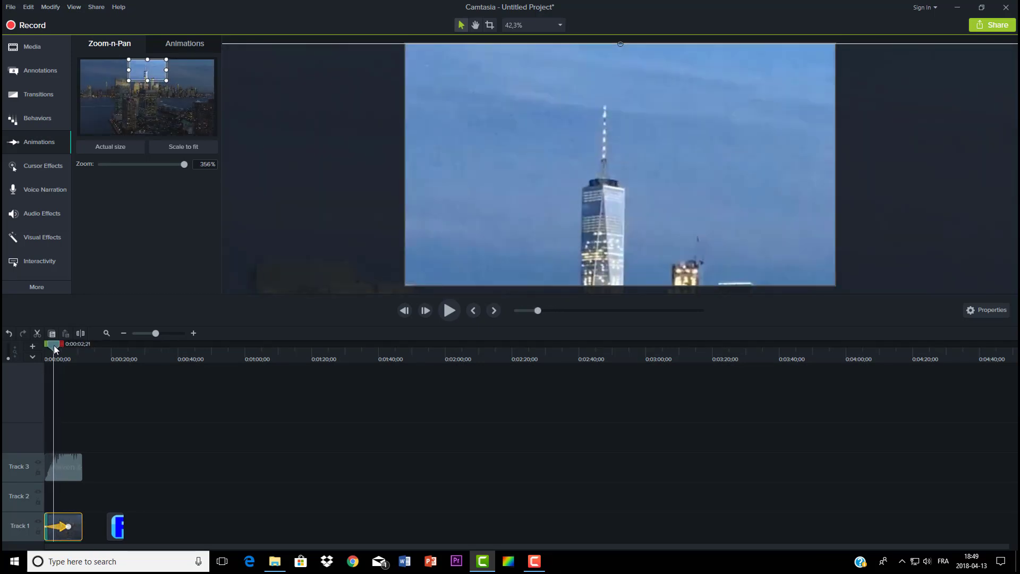
# - Magnify the timeline and replay the opening from just after 0:00:01;00 to locate the beat in the music
pyautogui.moveTo(156, 337); pyautogui.dragTo(181, 334)
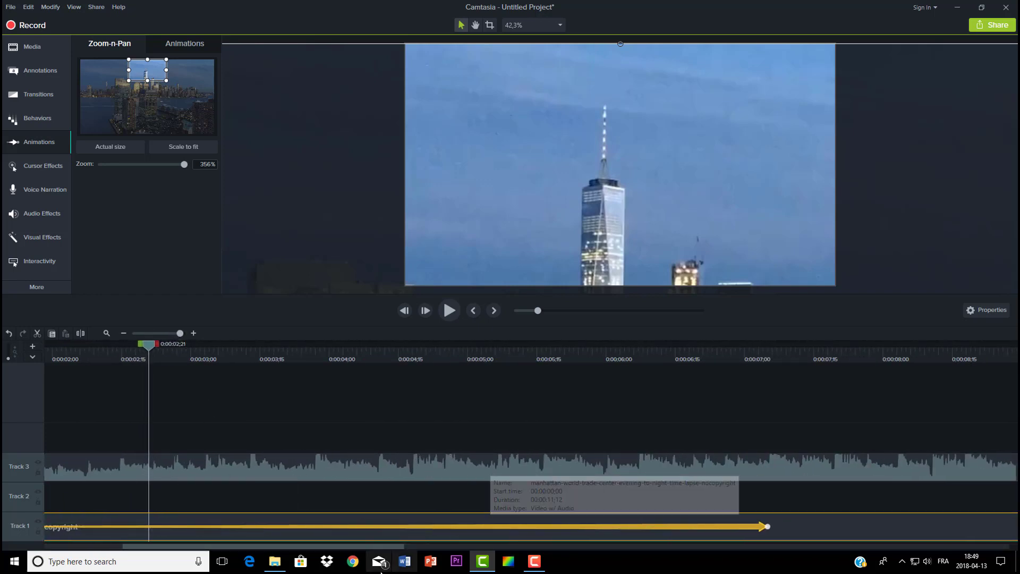
pyautogui.moveTo(346, 547); pyautogui.dragTo(274, 554)
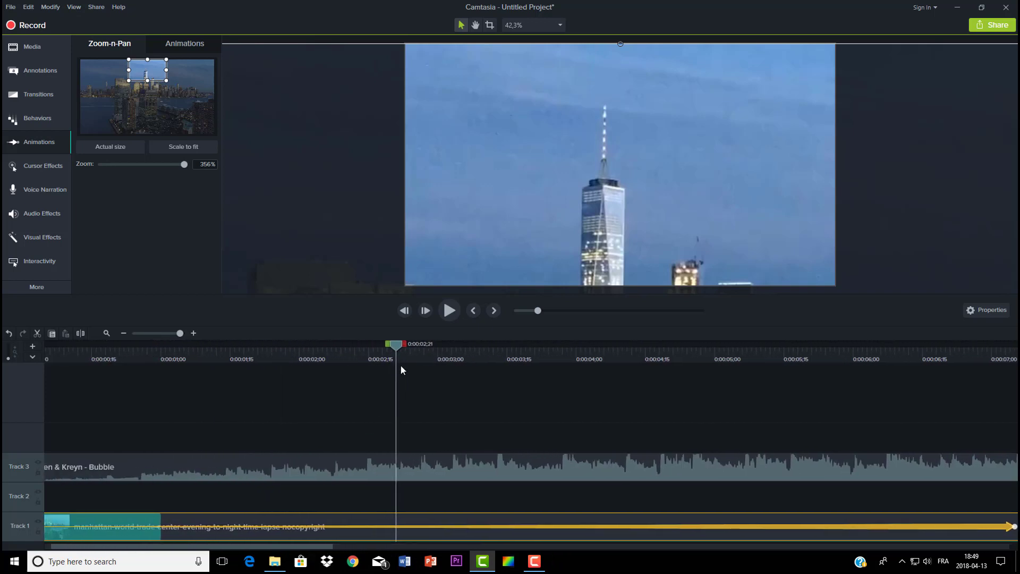
pyautogui.moveTo(395, 346); pyautogui.dragTo(199, 382)
pyautogui.click(449, 310)
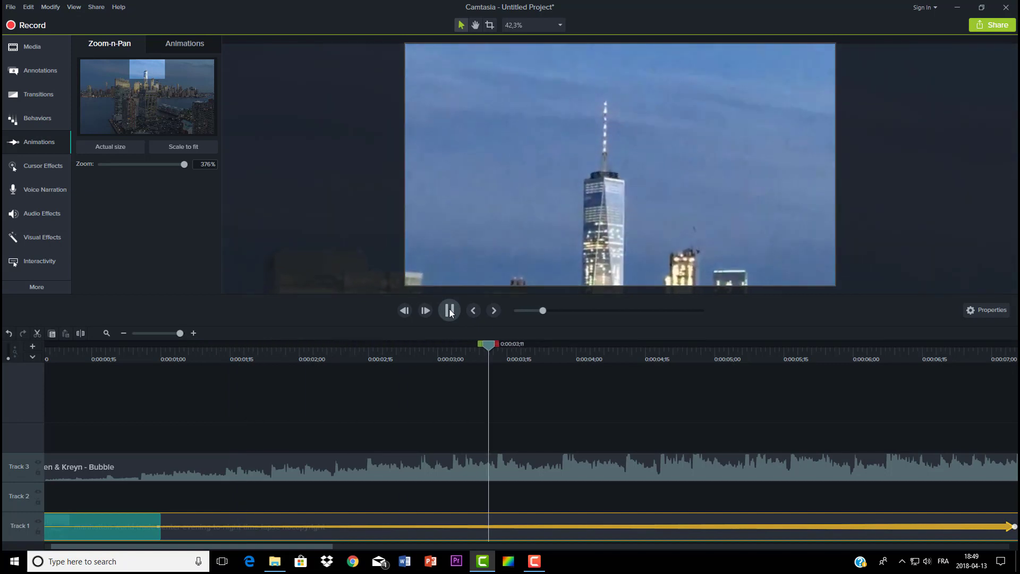
pyautogui.click(449, 311)
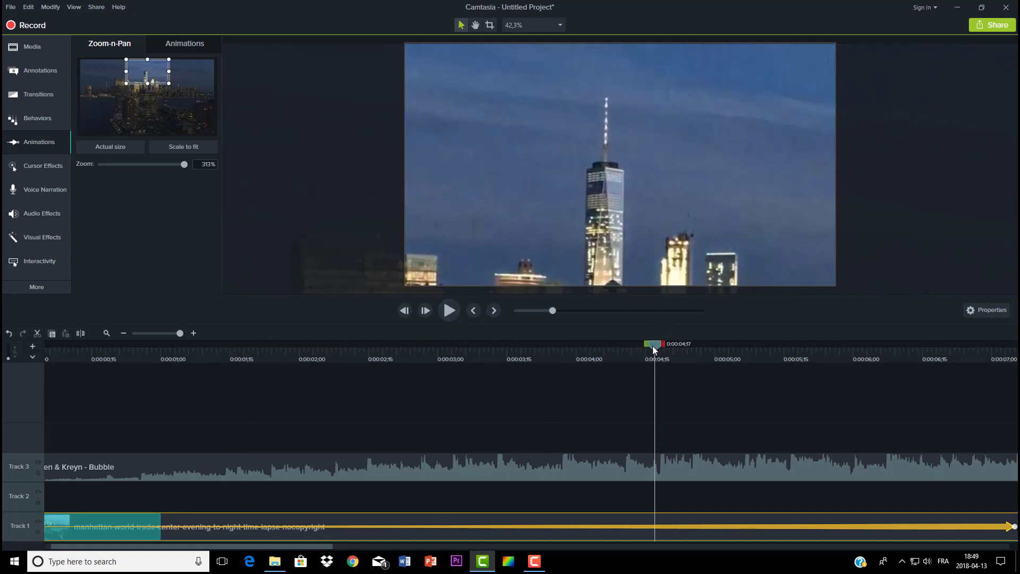
# - Shorten the Manhattan zoom animation to a duration of 0:00:03;26, ending on the music beat, and preview its end
pyautogui.moveTo(653, 349); pyautogui.dragTo(563, 362)
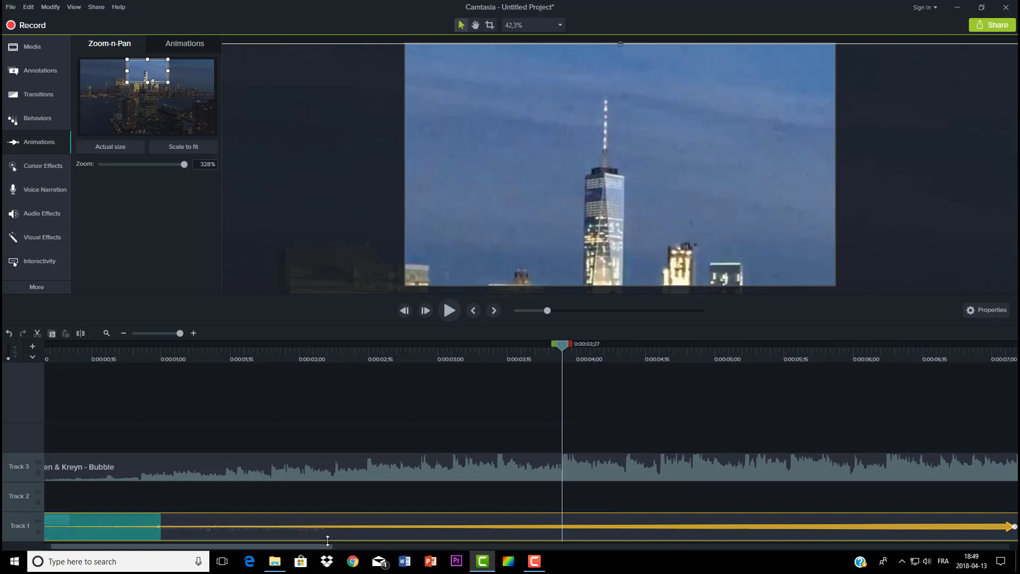
pyautogui.moveTo(328, 548); pyautogui.dragTo(385, 547)
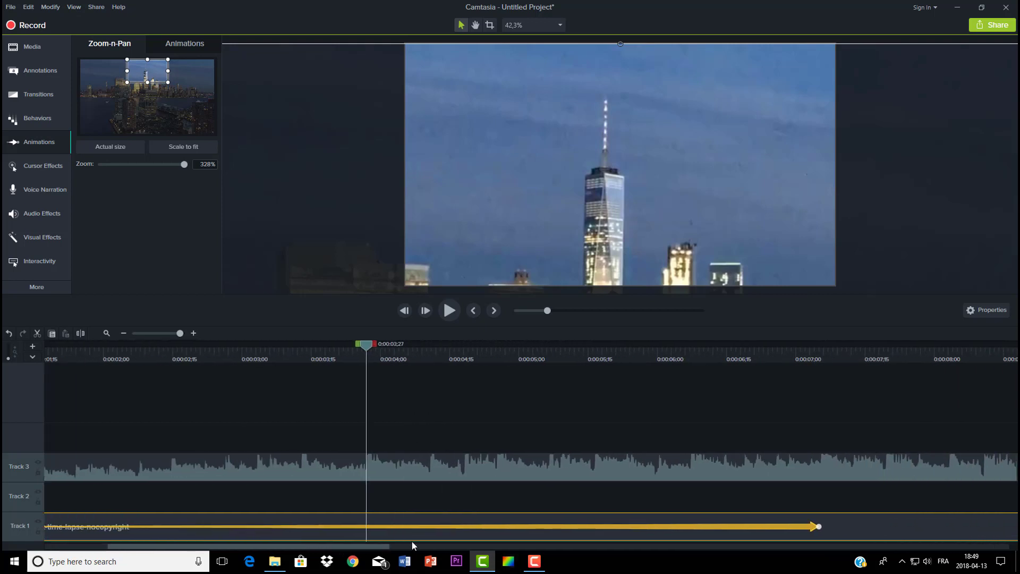
pyautogui.moveTo(816, 525); pyautogui.dragTo(339, 532)
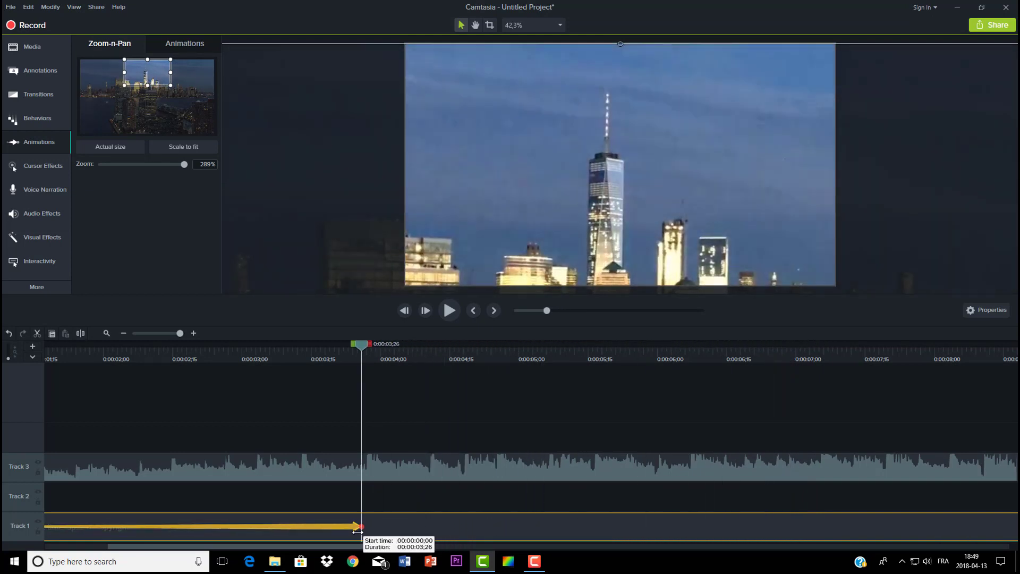
pyautogui.click(451, 311)
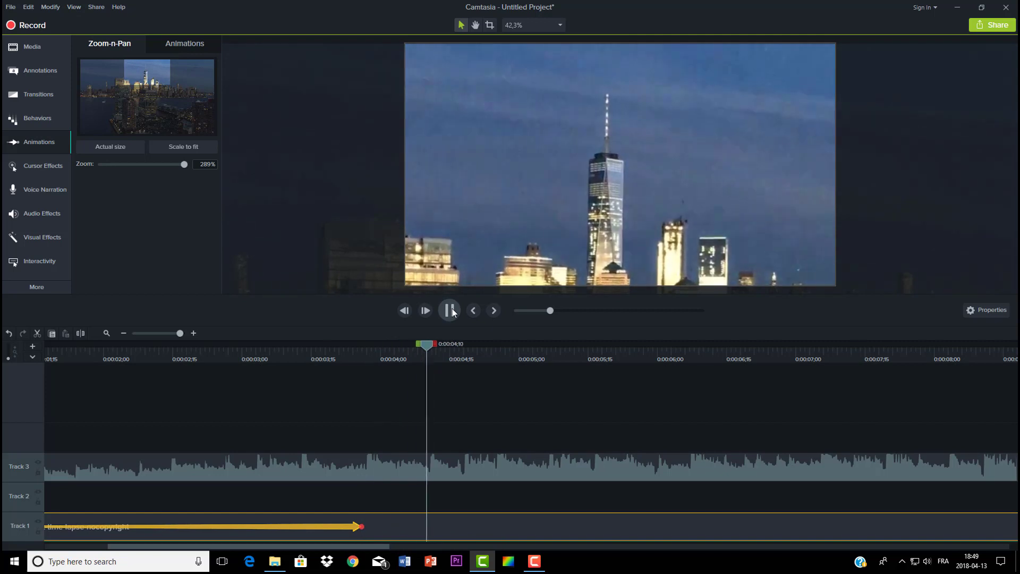
pyautogui.click(451, 311)
# - Split the Manhattan clip at 0:00:03;27 and play across the cut
pyautogui.moveTo(470, 344); pyautogui.dragTo(365, 374)
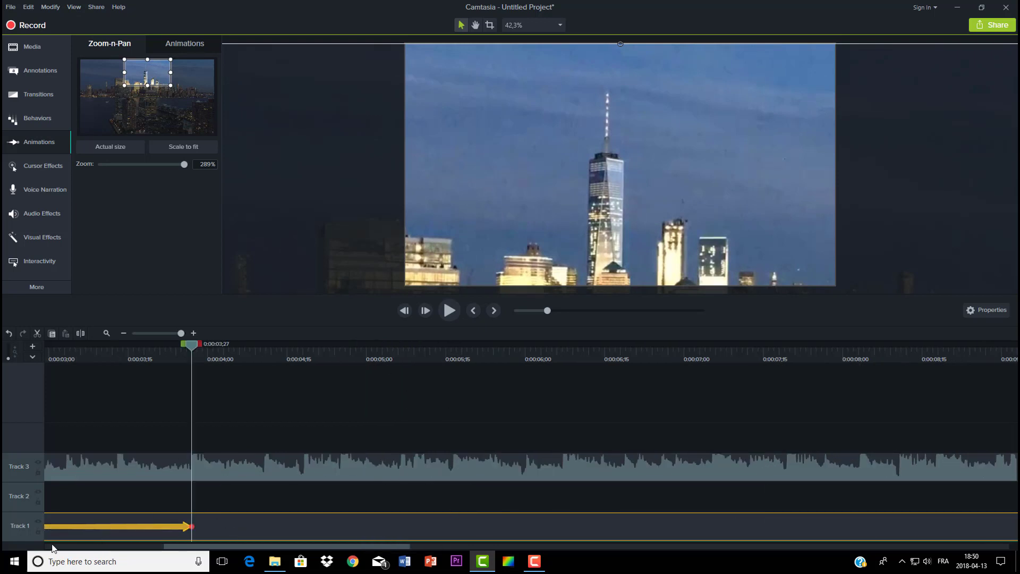
pyautogui.click(80, 335)
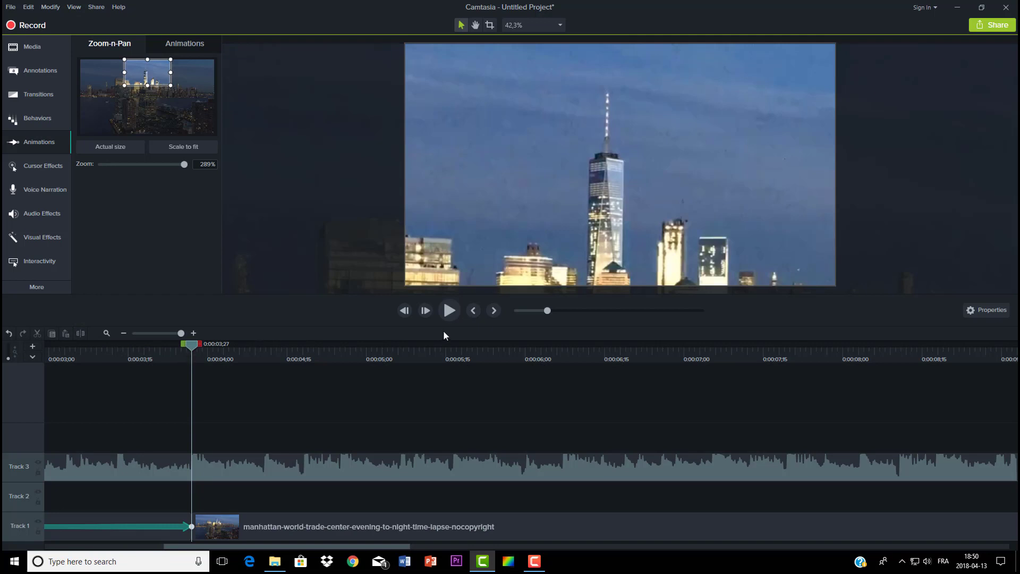
pyautogui.moveTo(305, 353); pyautogui.dragTo(170, 363)
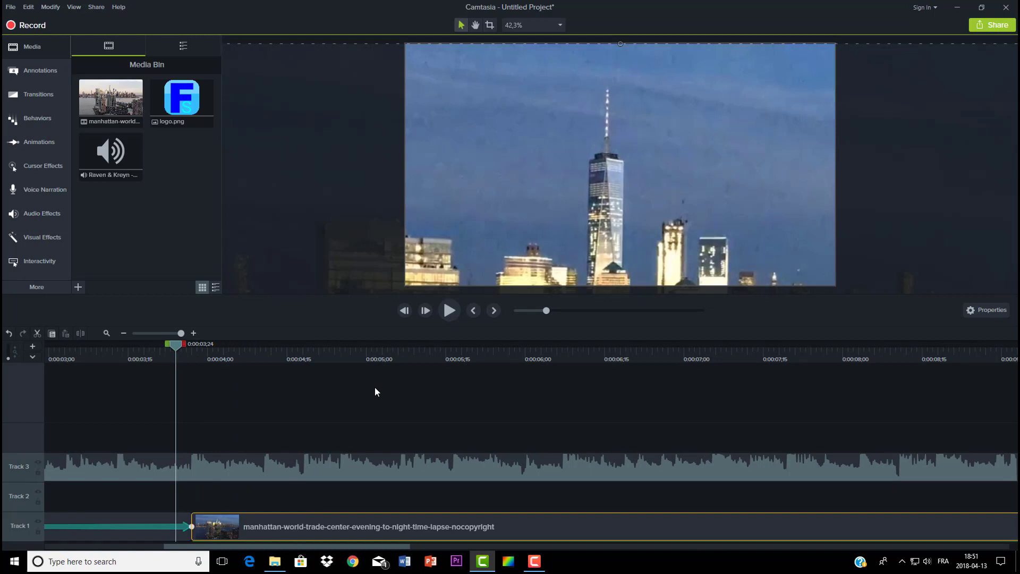
pyautogui.click(451, 314)
pyautogui.click(452, 314)
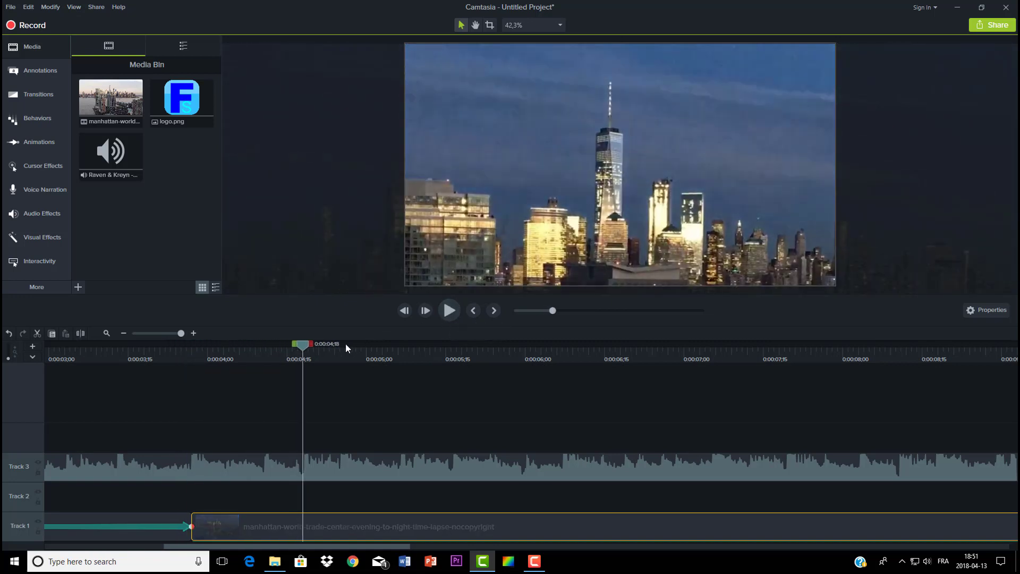
# - Split the Manhattan clip at 0:00:04;11, scale down the part after the cut, and reposition it to fill the canvas
pyautogui.click(264, 398)
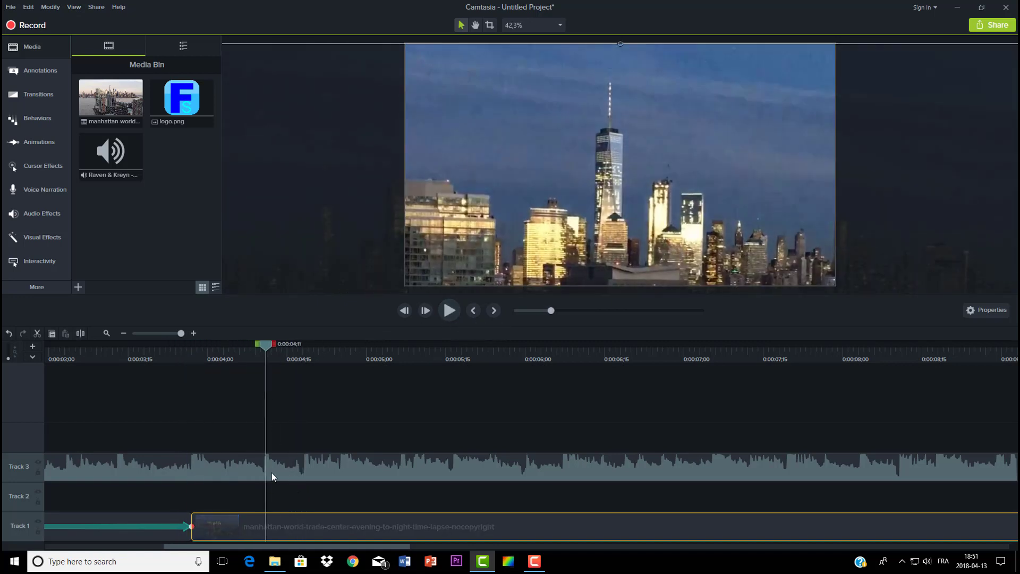
pyautogui.click(81, 334)
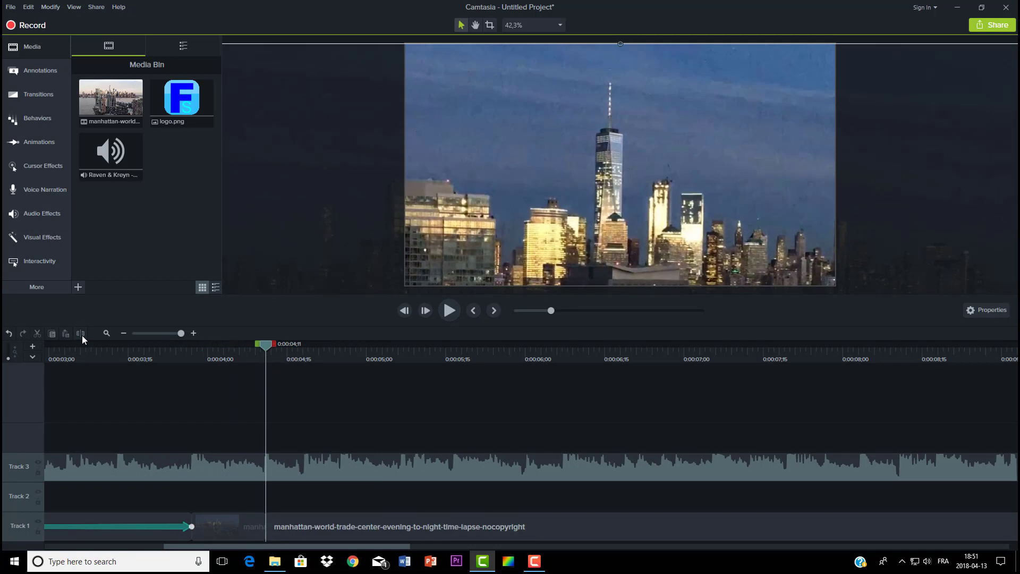
pyautogui.moveTo(353, 184); pyautogui.dragTo(487, 237)
pyautogui.moveTo(272, 94); pyautogui.dragTo(472, 312)
pyautogui.moveTo(663, 254); pyautogui.dragTo(426, 97)
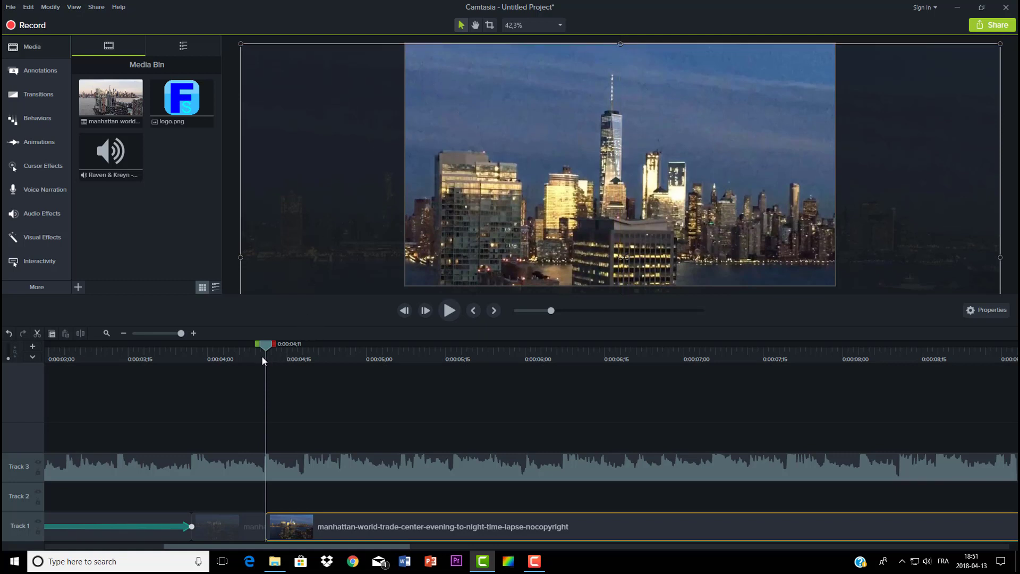
# - Scrub and play across the cut at 0:00:04;11 to check the size change against the music
pyautogui.moveTo(268, 348); pyautogui.dragTo(304, 349)
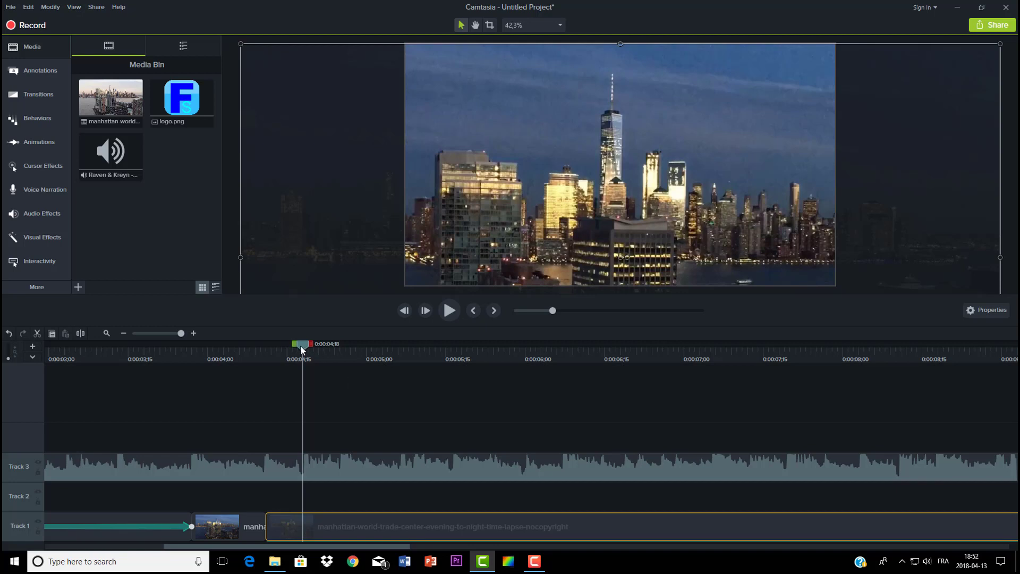
pyautogui.moveTo(300, 345); pyautogui.dragTo(245, 345)
pyautogui.click(449, 311)
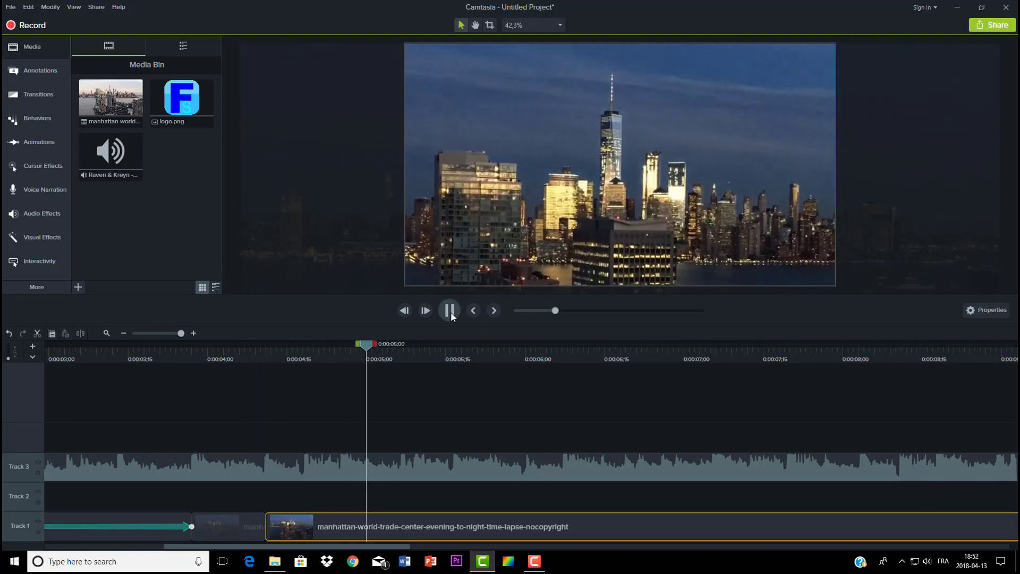
pyautogui.click(449, 311)
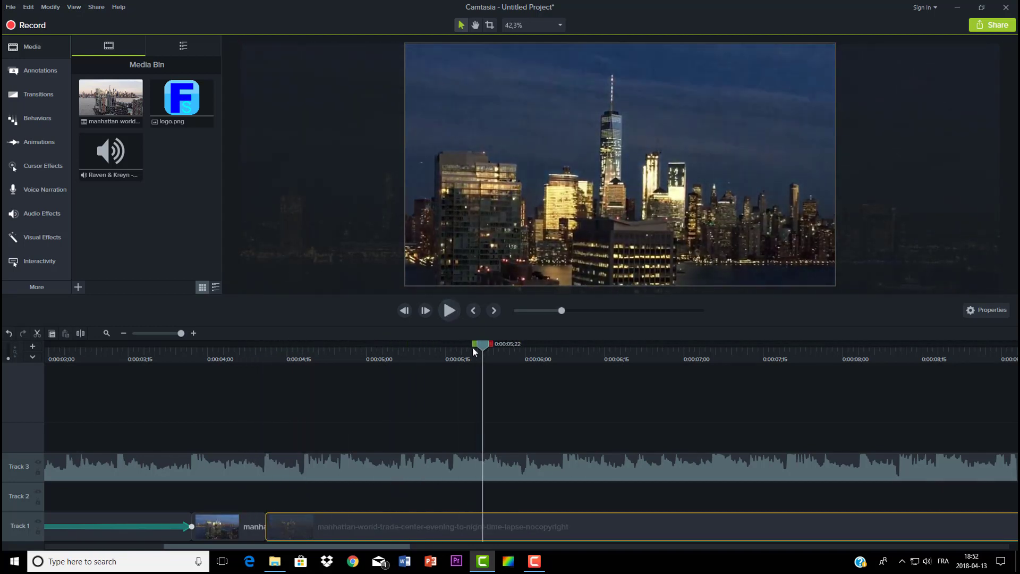
# - Split the Manhattan clip at 0:00:05;06, scale down the following part, and centre it at the canvas's upper edge
pyautogui.moveTo(481, 345); pyautogui.dragTo(399, 359)
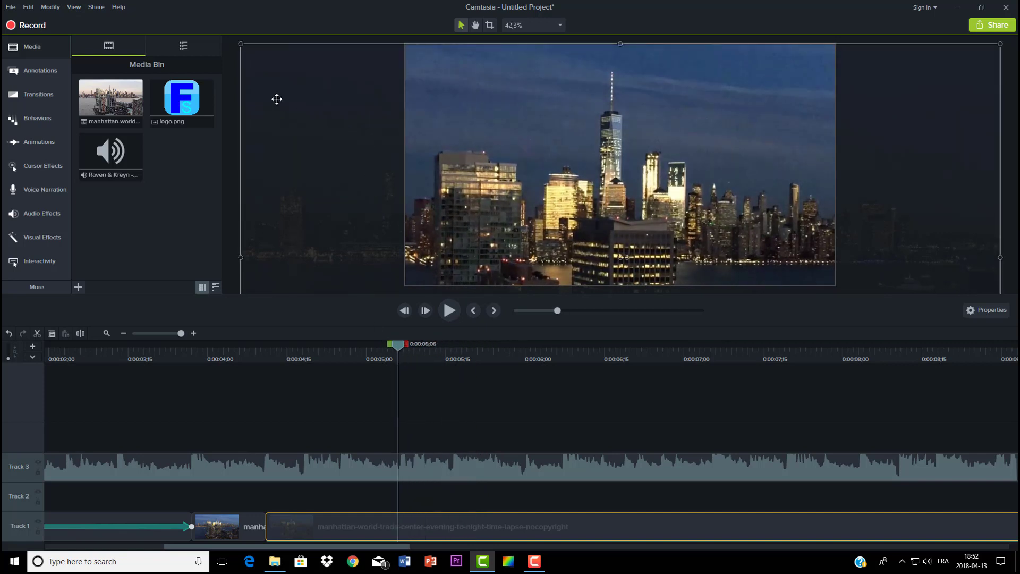
pyautogui.click(80, 333)
pyautogui.click(476, 446)
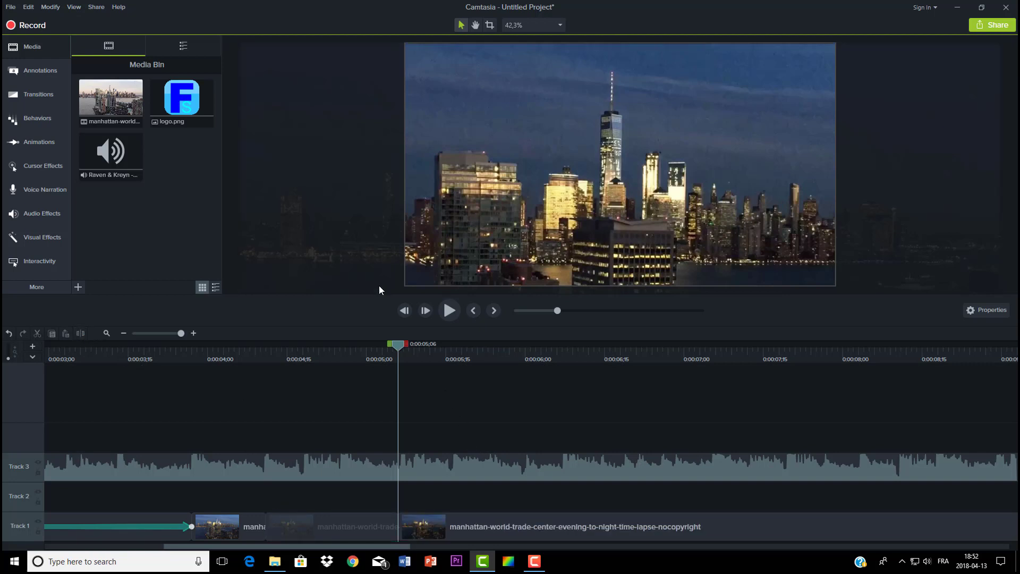
pyautogui.click(425, 130)
pyautogui.moveTo(242, 45); pyautogui.dragTo(408, 271)
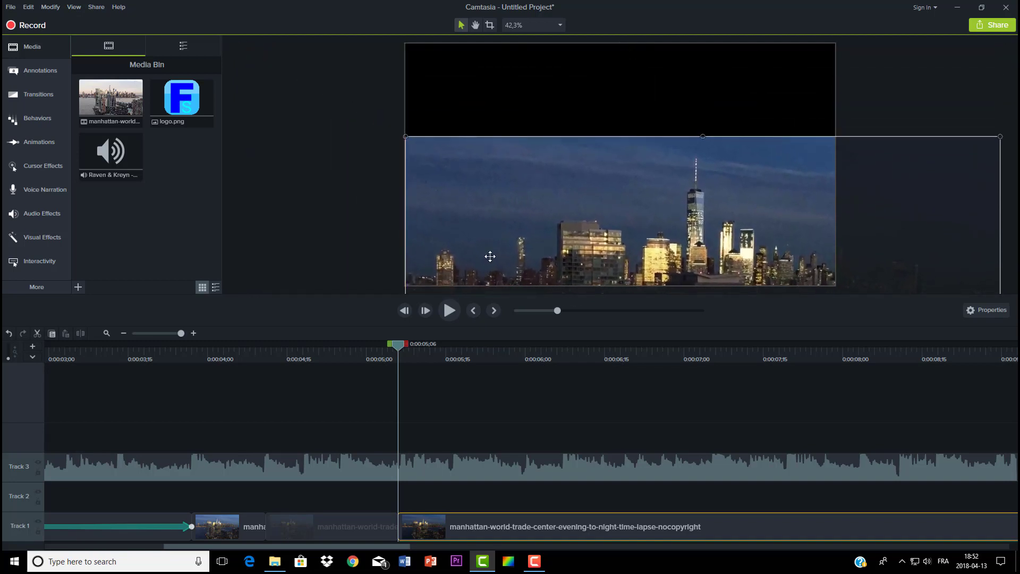
pyautogui.moveTo(636, 229); pyautogui.dragTo(550, 133)
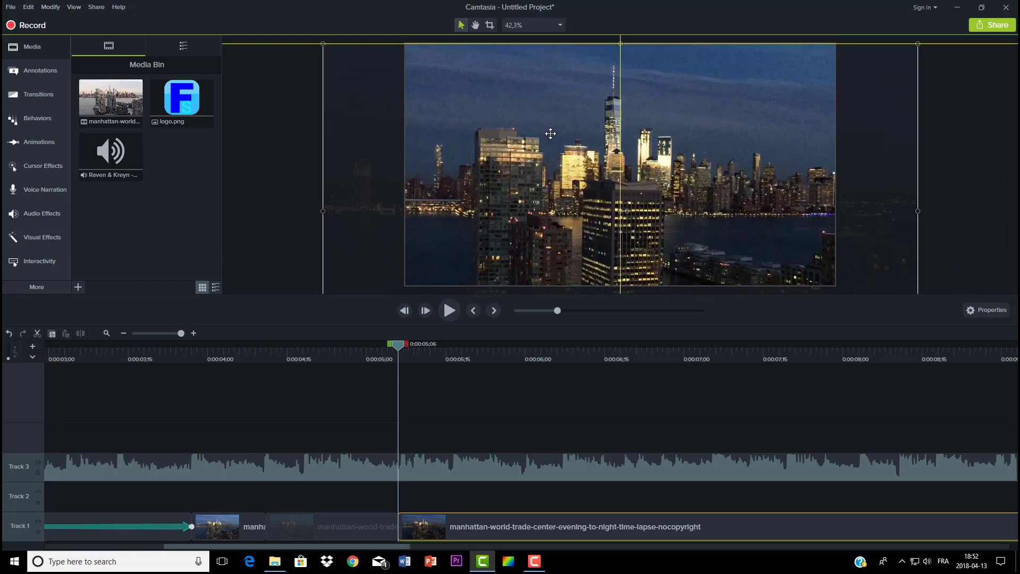
# - Play the scaled Manhattan segments onward from 0:00:05;06 to check the cuts against the music
pyautogui.click(448, 310)
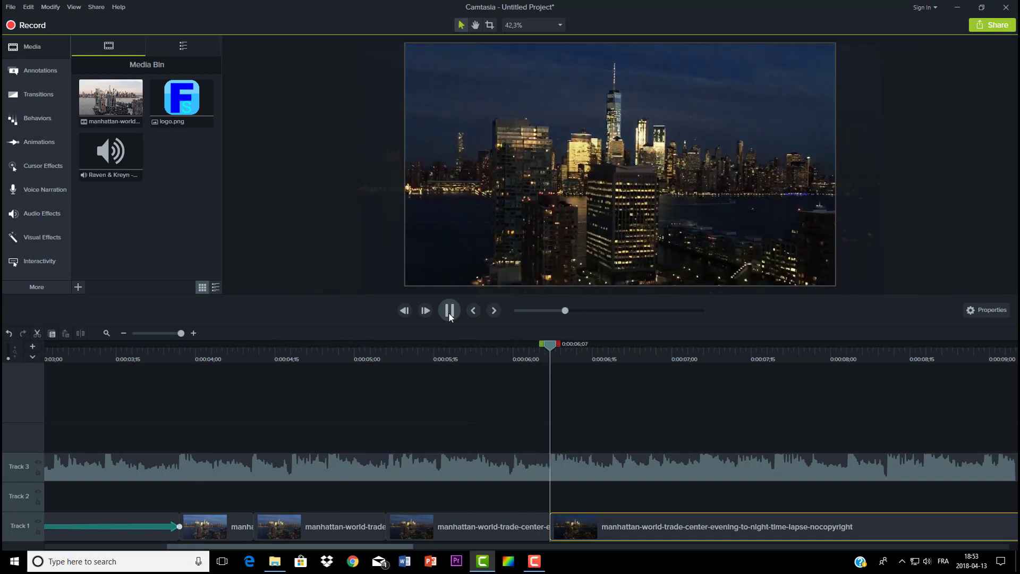
pyautogui.click(443, 311)
pyautogui.click(442, 312)
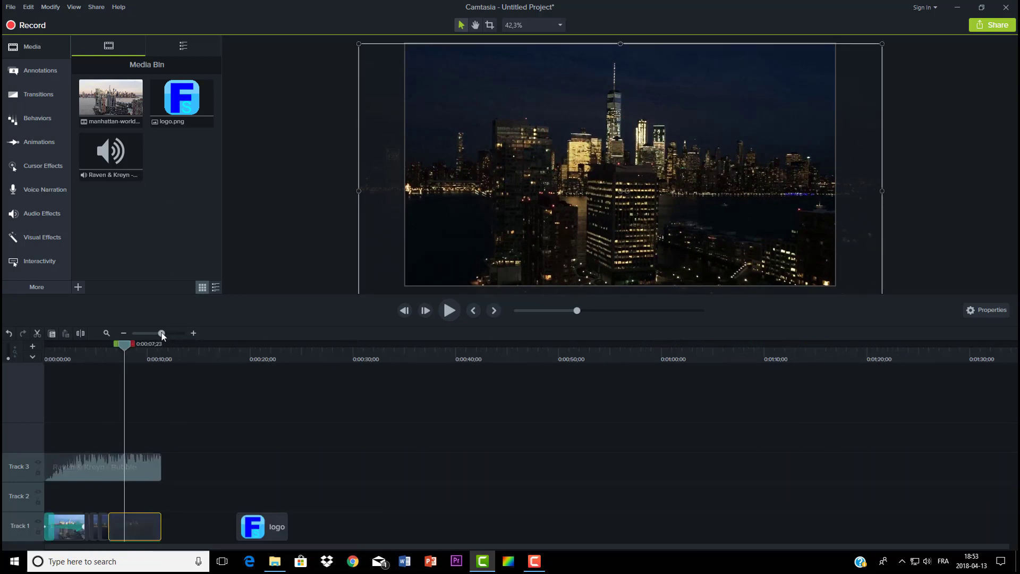
# - Move the logo clip to Track 2, starting with the last Manhattan segment, and place the playhead at 0:00:05;10
pyautogui.moveTo(161, 333); pyautogui.dragTo(158, 333)
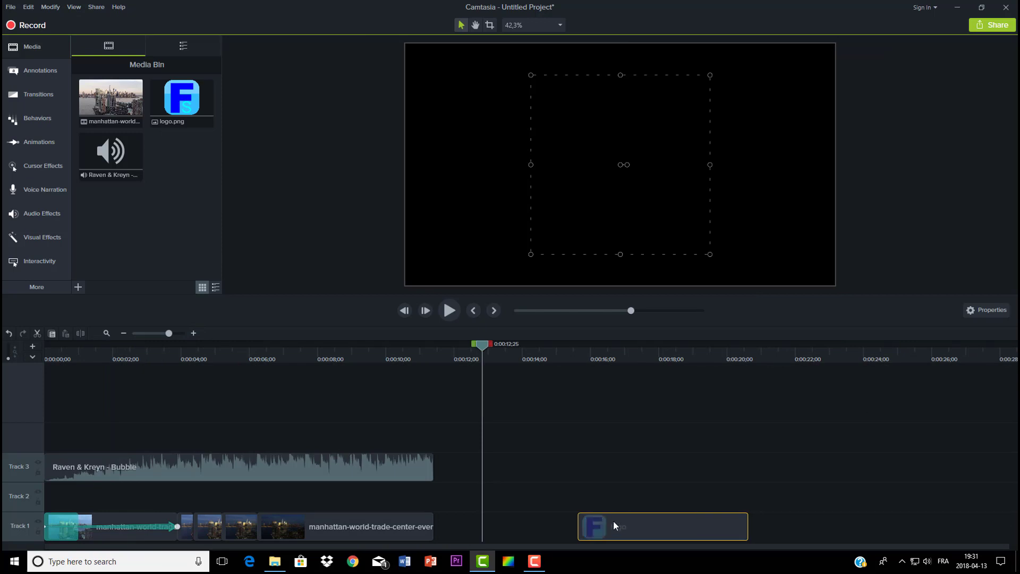
pyautogui.moveTo(613, 521); pyautogui.dragTo(295, 502)
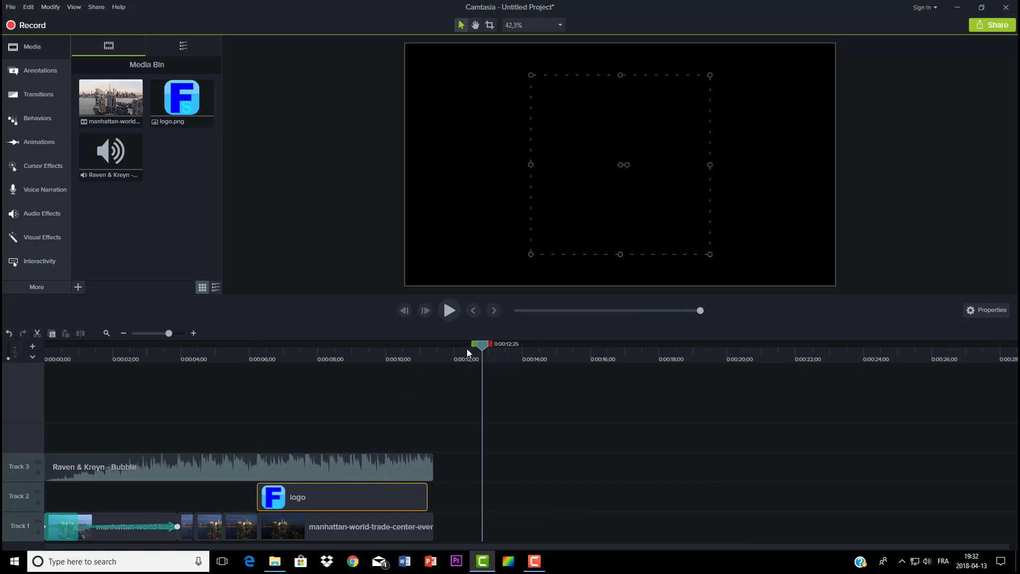
pyautogui.moveTo(484, 347); pyautogui.dragTo(242, 384)
pyautogui.click(257, 359)
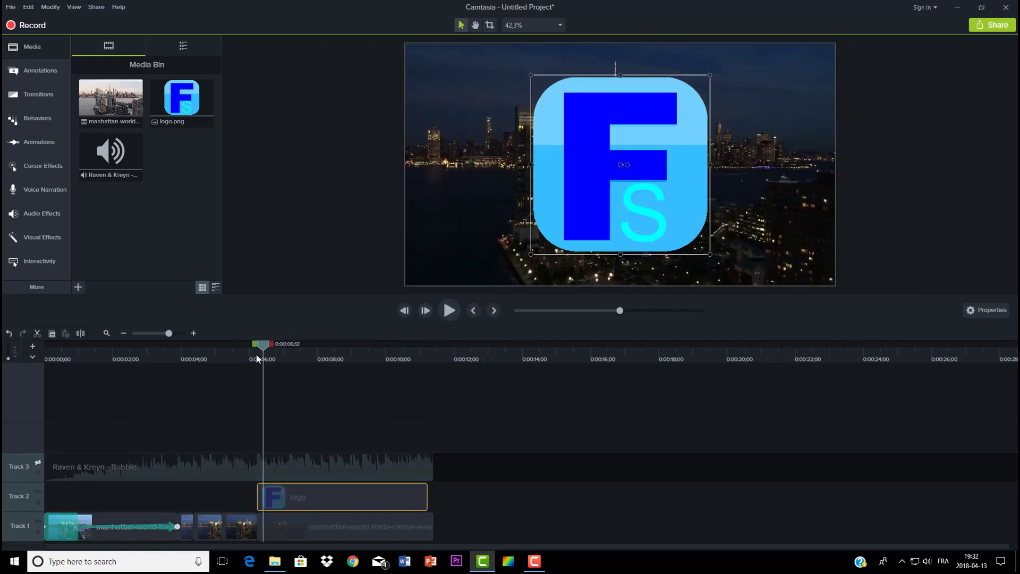
pyautogui.moveTo(264, 348); pyautogui.dragTo(226, 348)
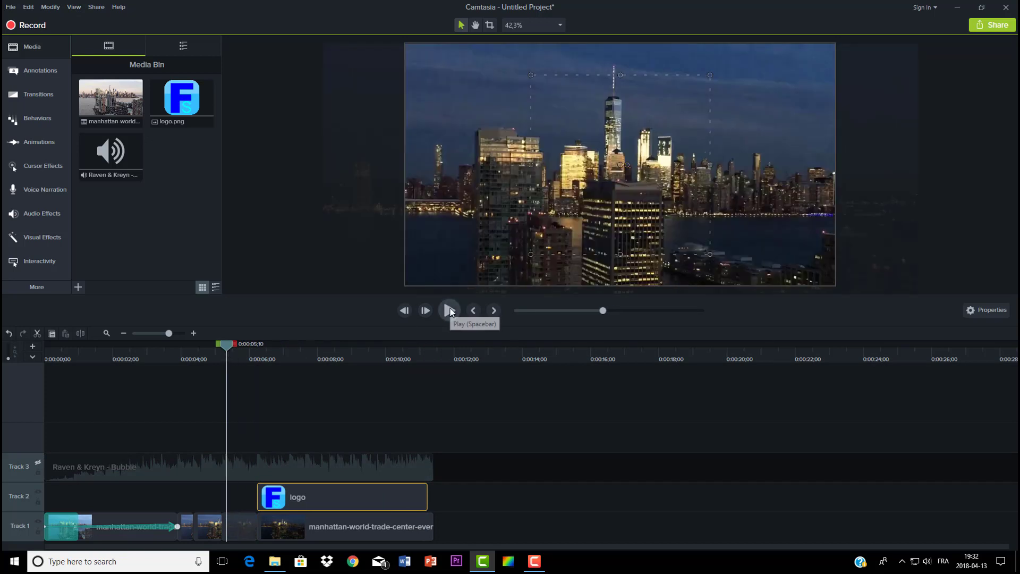
# - Shorten the logo clip on Track 2 by trimming its start and play the section to check its entry against the music
pyautogui.click(449, 310)
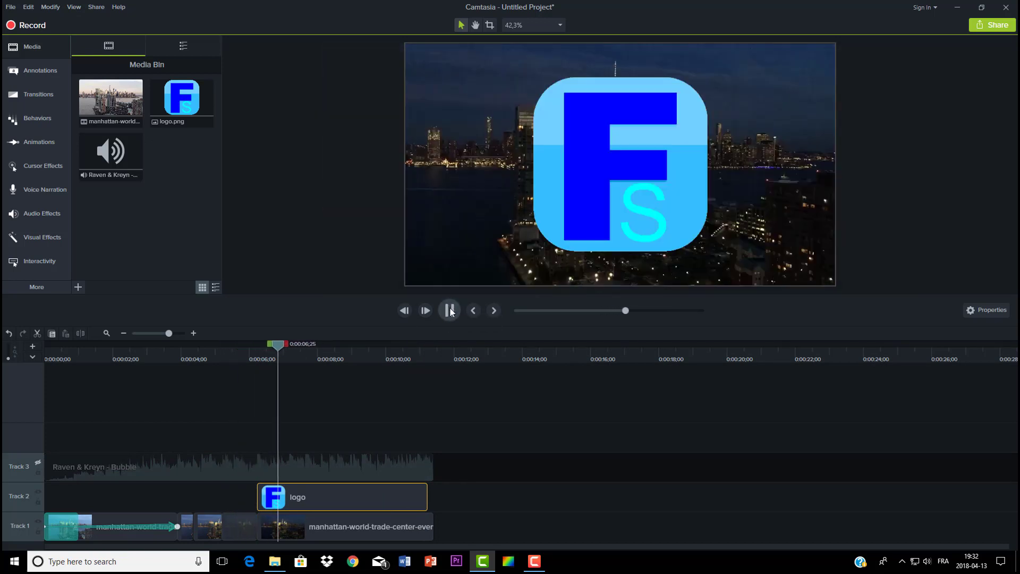
pyautogui.click(449, 310)
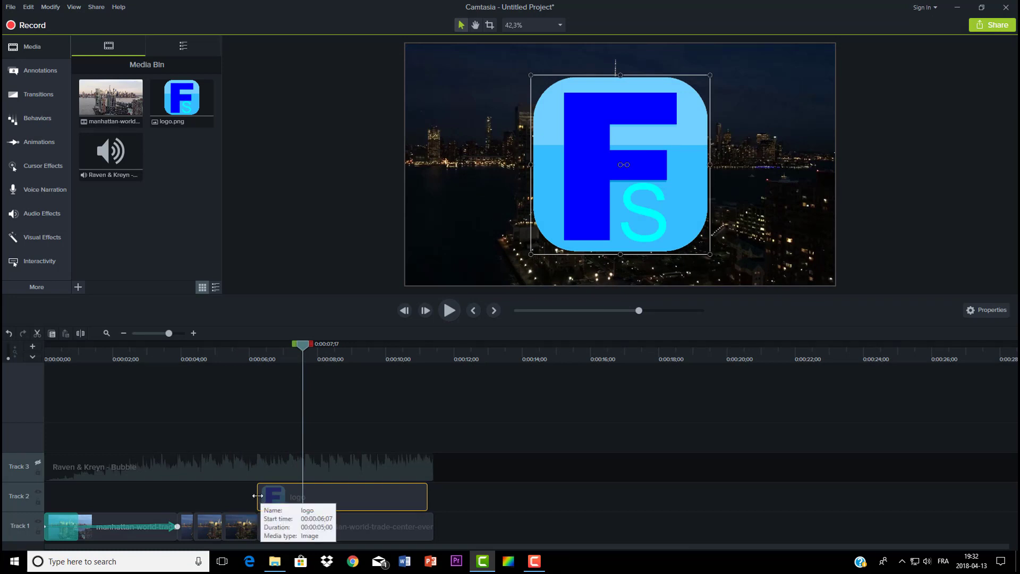
pyautogui.moveTo(258, 496); pyautogui.dragTo(296, 496)
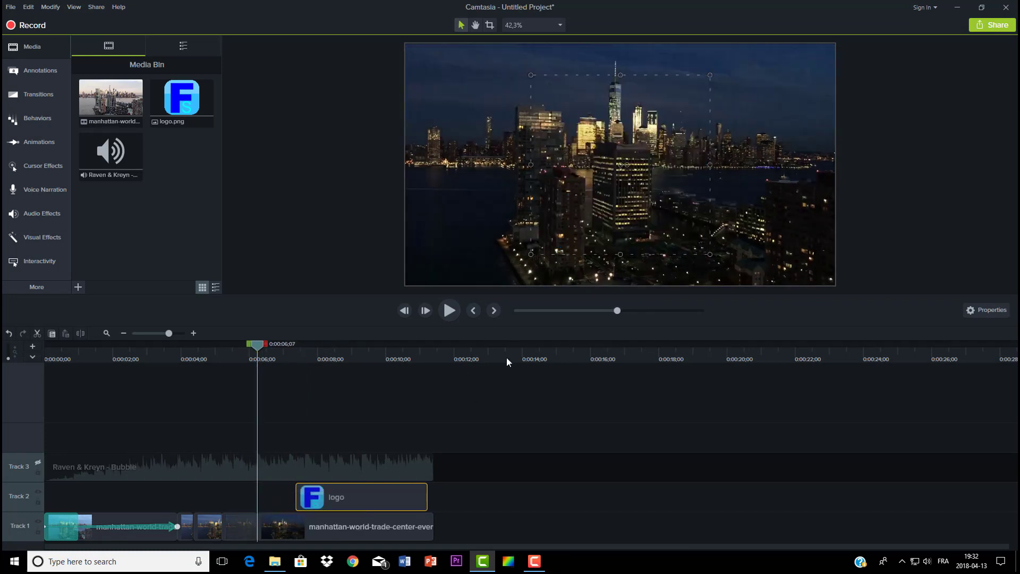
pyautogui.click(450, 314)
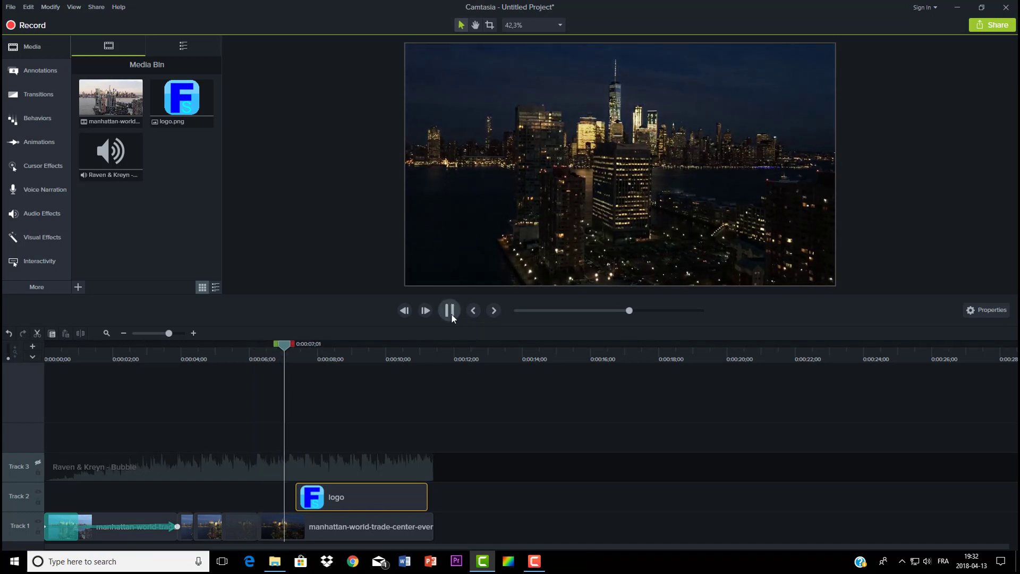
pyautogui.click(451, 313)
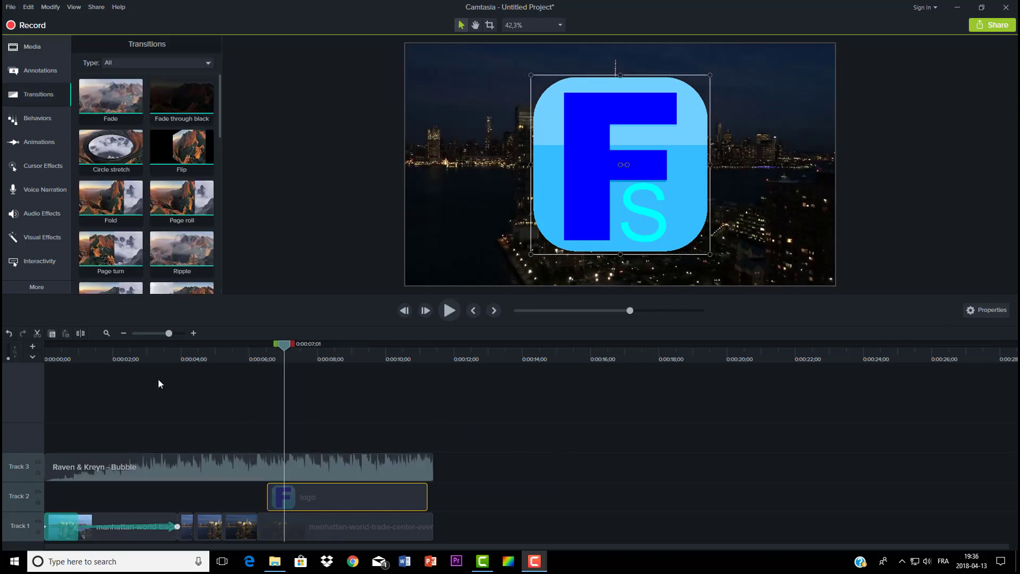
# - Split the logo clip at 0:00:07;01, try a Flip transition at the cut, and undo the transition
pyautogui.click(77, 335)
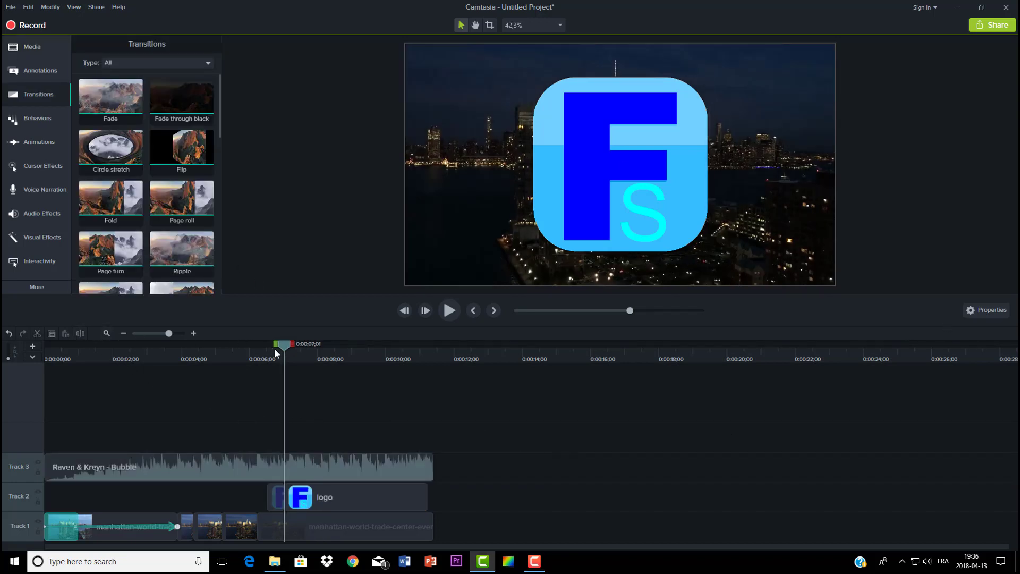
pyautogui.moveTo(282, 348); pyautogui.dragTo(274, 349)
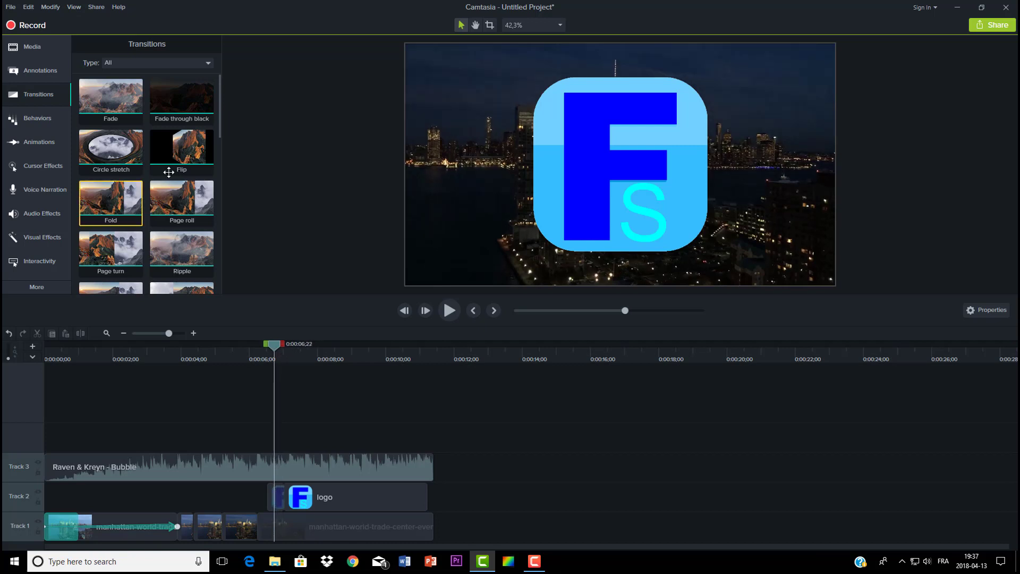
pyautogui.moveTo(181, 159); pyautogui.dragTo(287, 494)
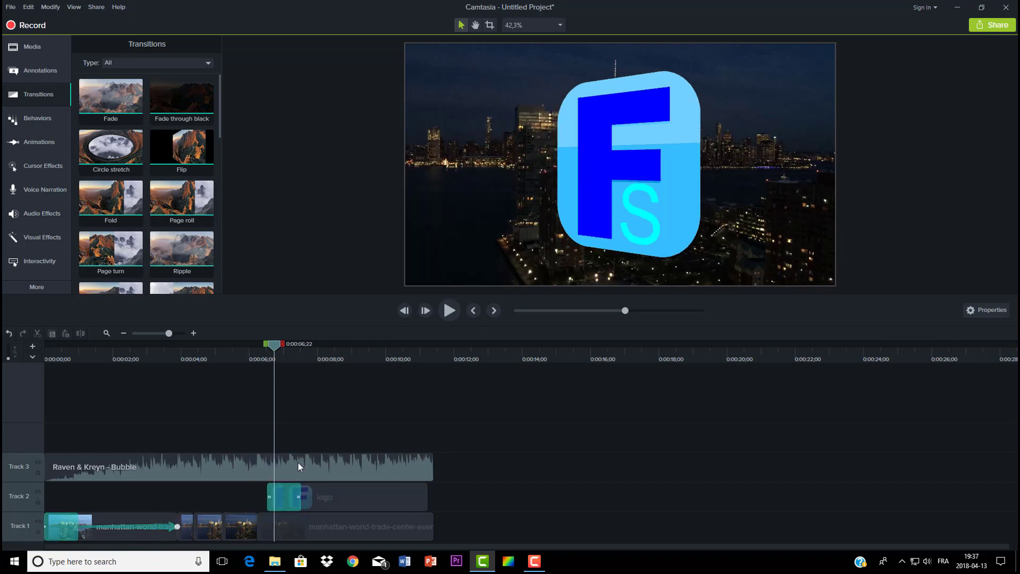
pyautogui.click(9, 333)
# - Shift the cut between the two logo clips by trimming the second clip's start and extending the first clip's end towards it
pyautogui.rightClick(293, 491)
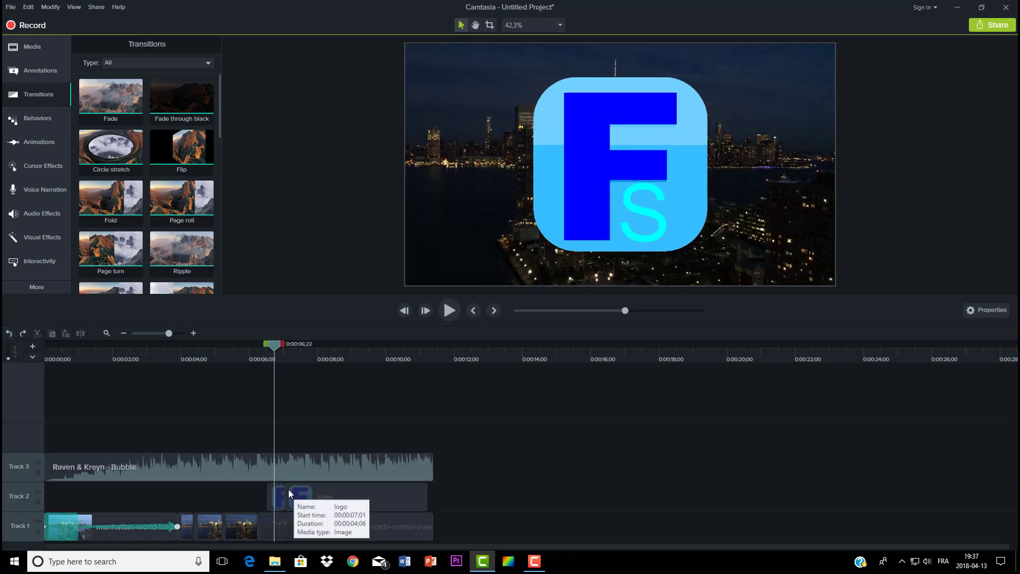
pyautogui.click(286, 489)
pyautogui.moveTo(286, 489); pyautogui.dragTo(360, 495)
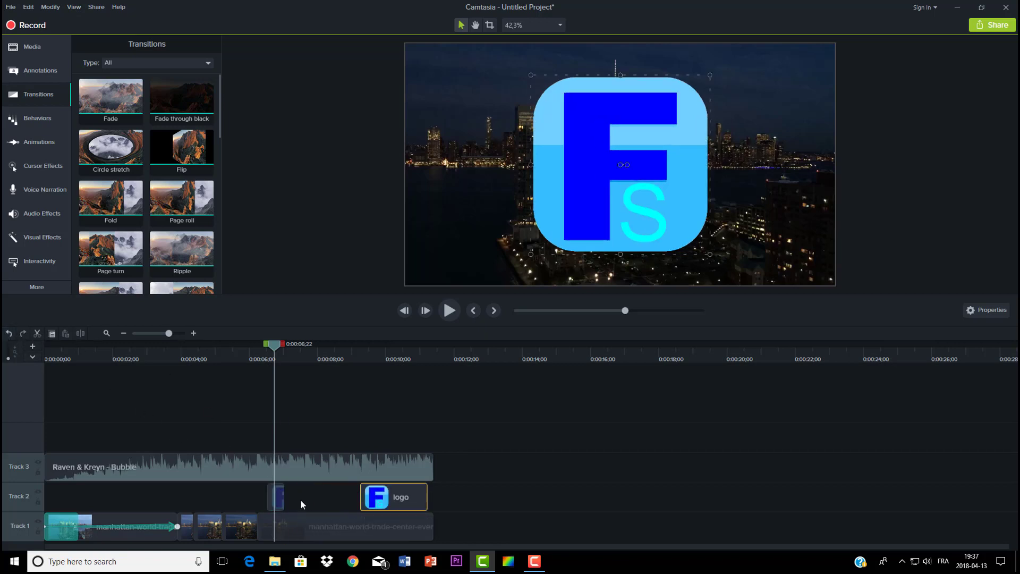
pyautogui.moveTo(285, 499); pyautogui.dragTo(321, 497)
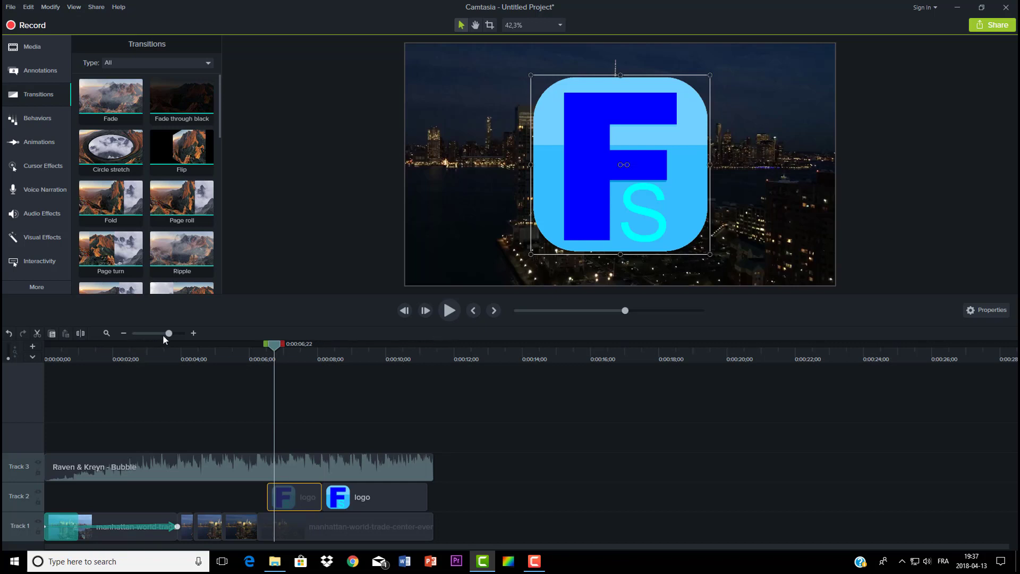
# - Apply a Flip transition between the two logo clips and play it back to check the timing
pyautogui.moveTo(168, 333); pyautogui.dragTo(163, 333)
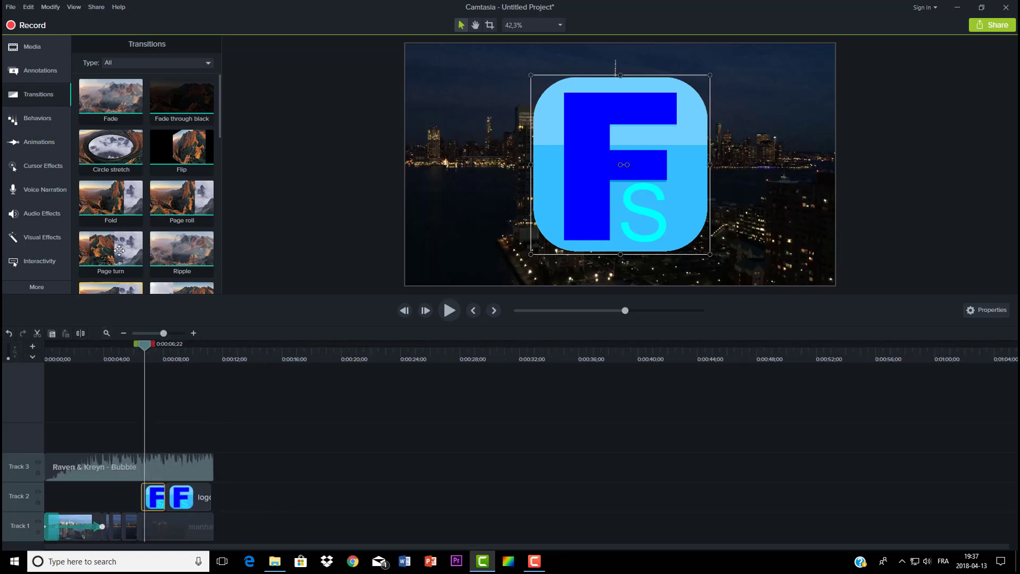
pyautogui.moveTo(177, 155); pyautogui.dragTo(166, 496)
pyautogui.click(455, 311)
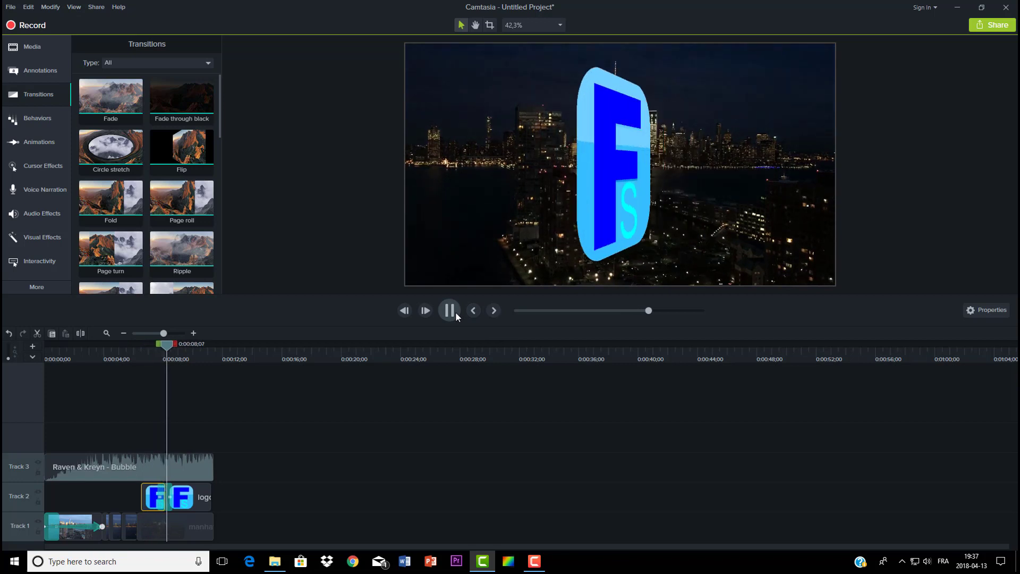
pyautogui.click(452, 312)
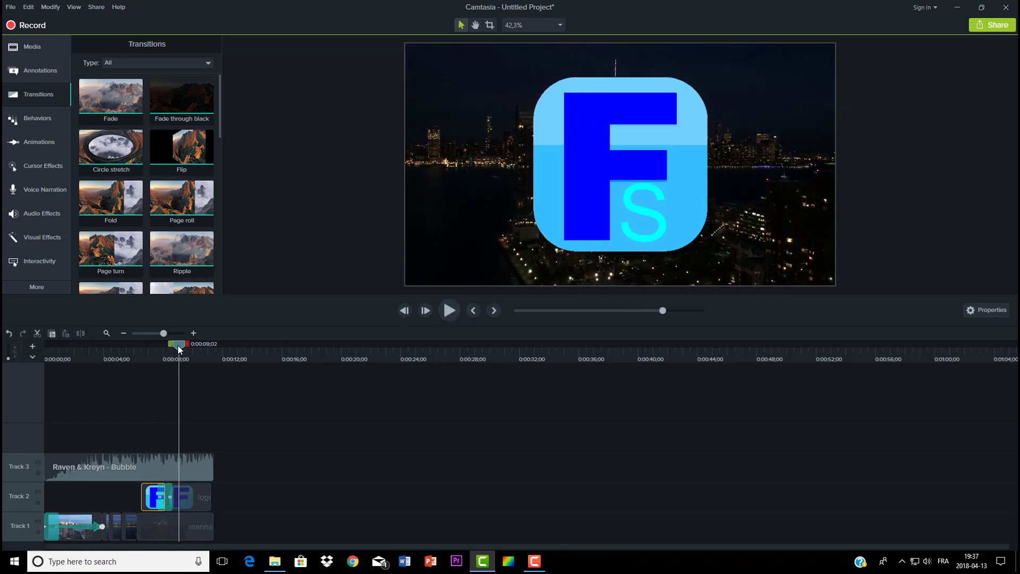
# - Add a Fade transition to the start of the first logo clip and play the logo section from 0:00:06;12
pyautogui.moveTo(179, 348); pyautogui.dragTo(139, 348)
pyautogui.moveTo(110, 97)
pyautogui.mouseDown()
pyautogui.moveTo(131, 149)
pyautogui.moveTo(166, 426)
pyautogui.moveTo(145, 495)
pyautogui.mouseUp()
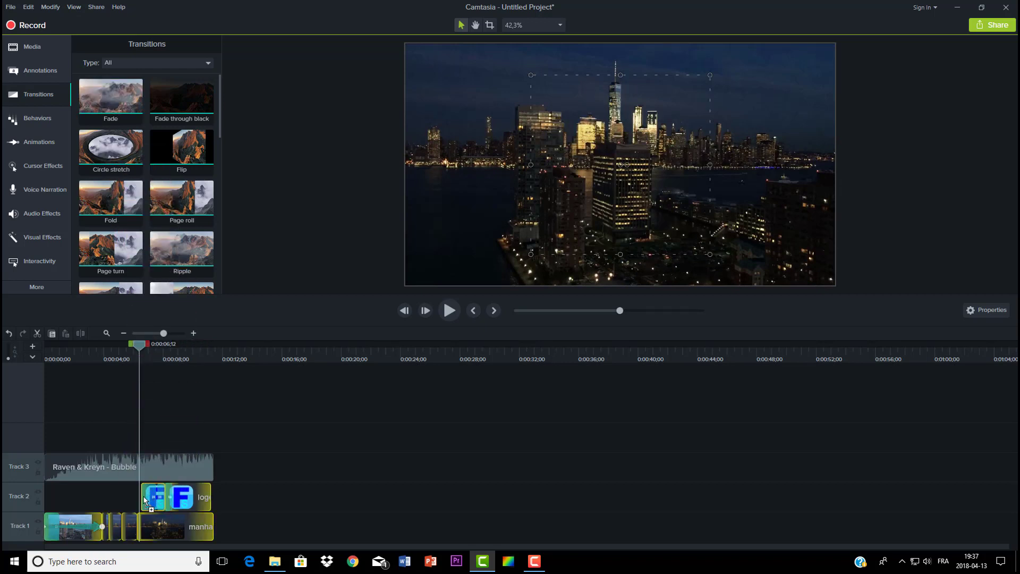
pyautogui.click(449, 311)
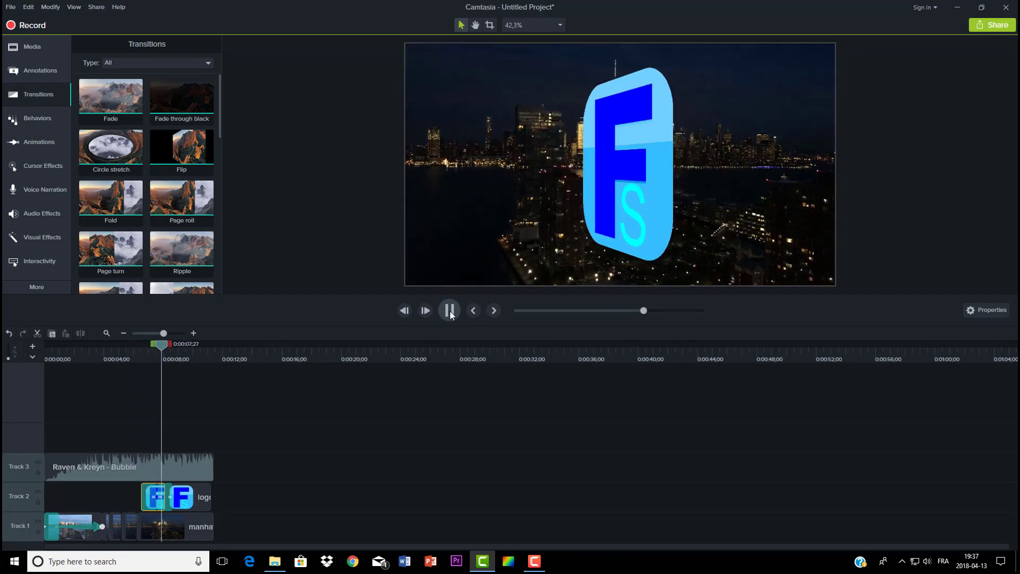
pyautogui.click(449, 310)
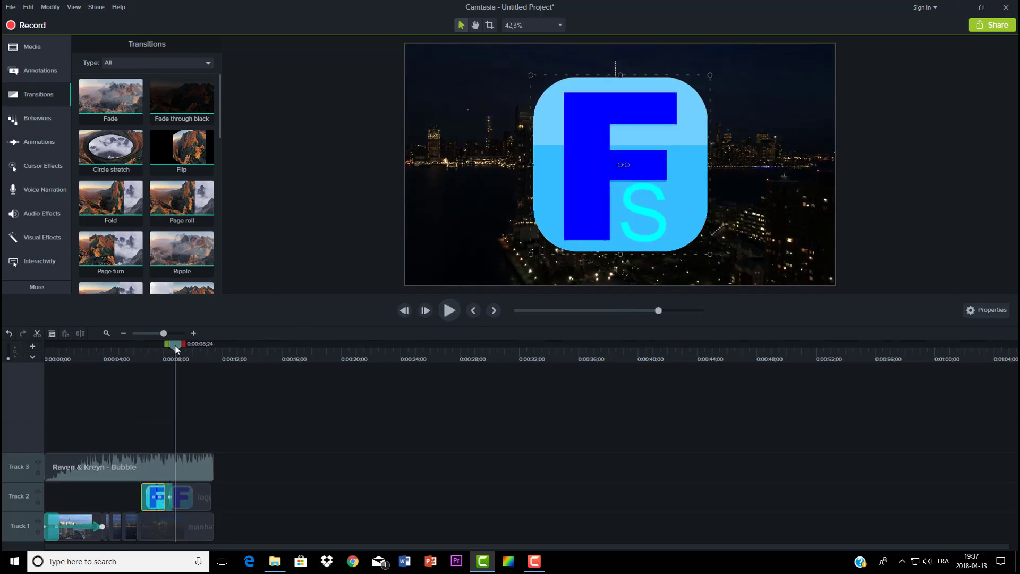
pyautogui.moveTo(177, 349); pyautogui.dragTo(130, 355)
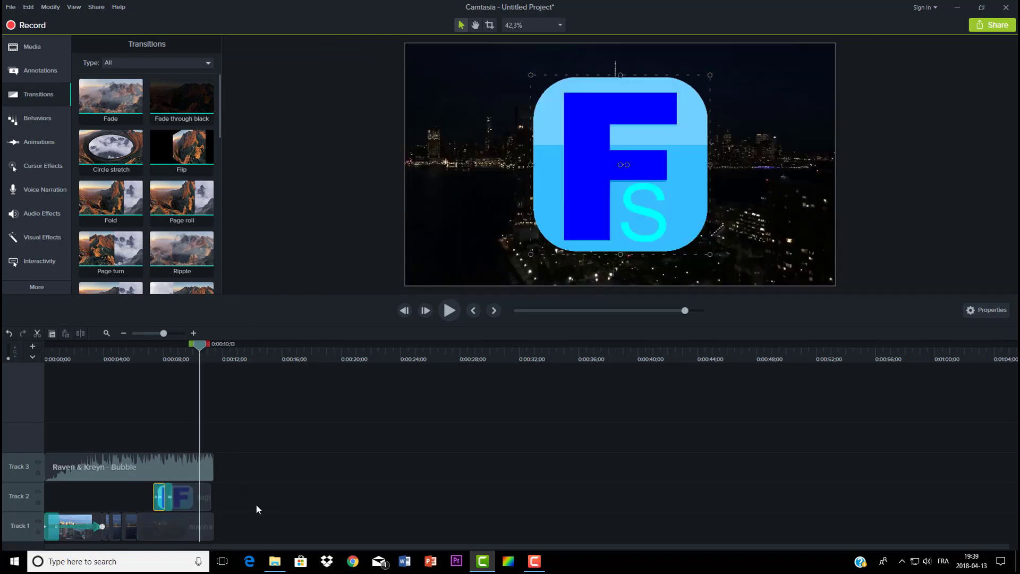
# - Raise the second logo clip's image towards the canvas's upper edge and move the Raven & Kreyn music clip to Track 4
pyautogui.click(185, 497)
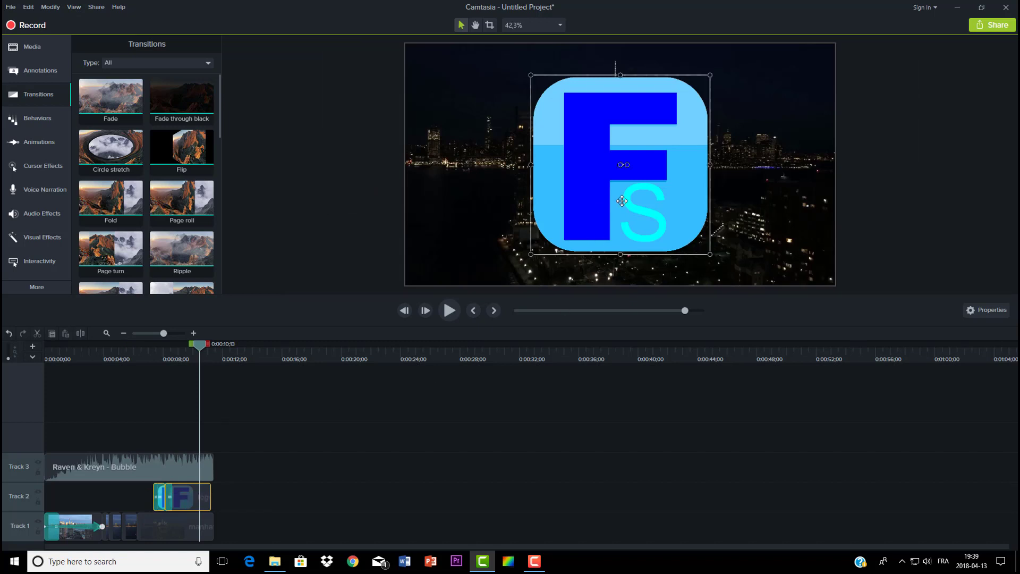
pyautogui.moveTo(621, 201); pyautogui.dragTo(622, 179)
pyautogui.moveTo(196, 346); pyautogui.dragTo(179, 346)
pyautogui.moveTo(100, 467); pyautogui.dragTo(101, 439)
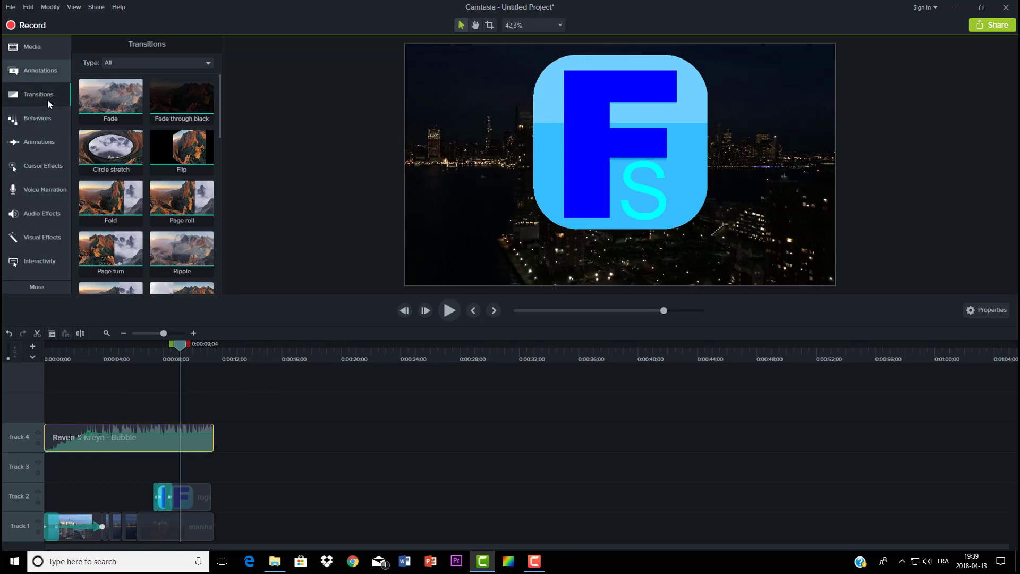
# - Add a plain text callout at 0:00:09;04, centred directly below the logo, reading "67Freestech"
pyautogui.click(44, 68)
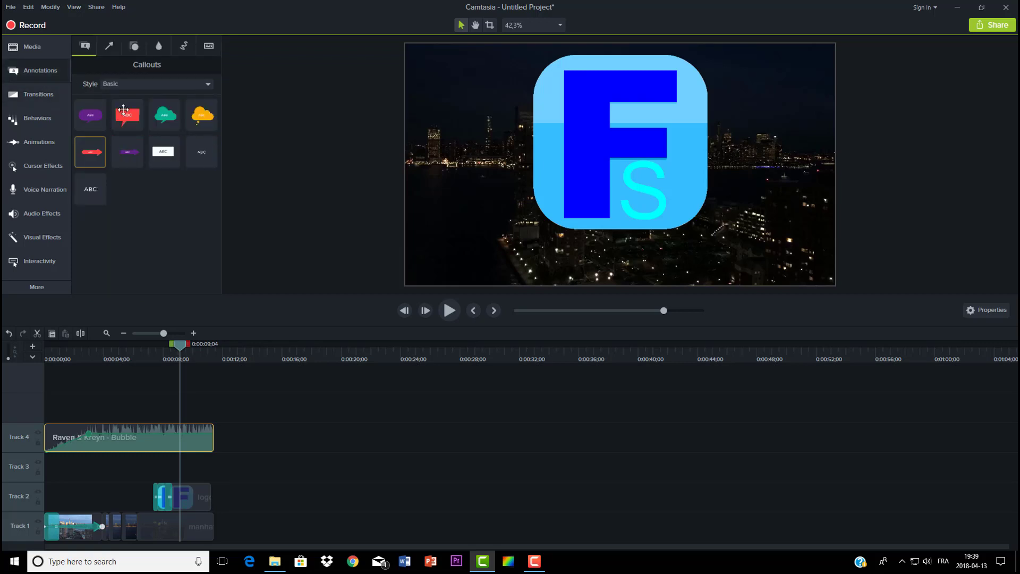
pyautogui.moveTo(92, 195); pyautogui.dragTo(646, 254)
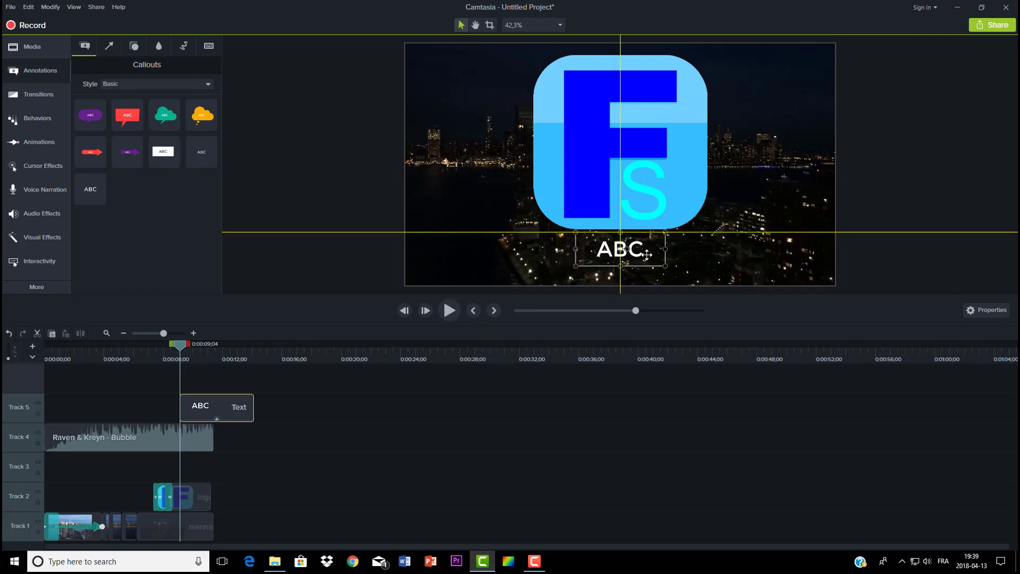
pyautogui.doubleClick(648, 251)
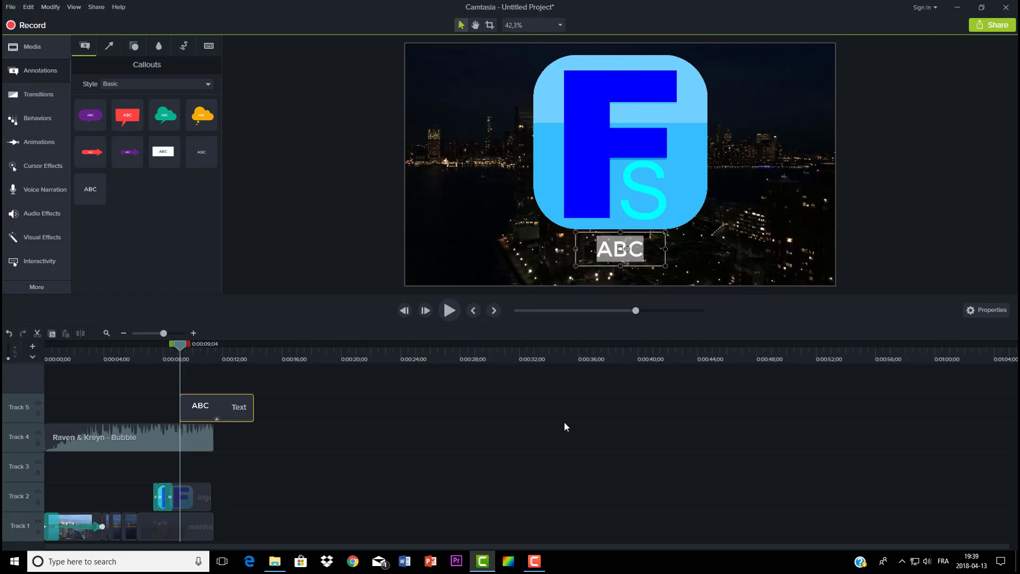
pyautogui.press('BackSpace')
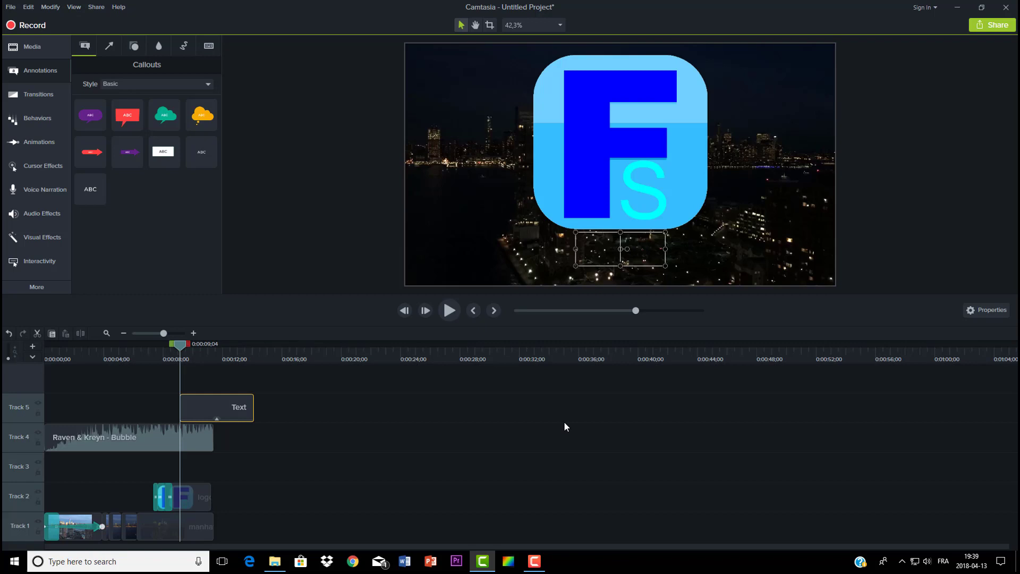
pyautogui.write('67Freestech')
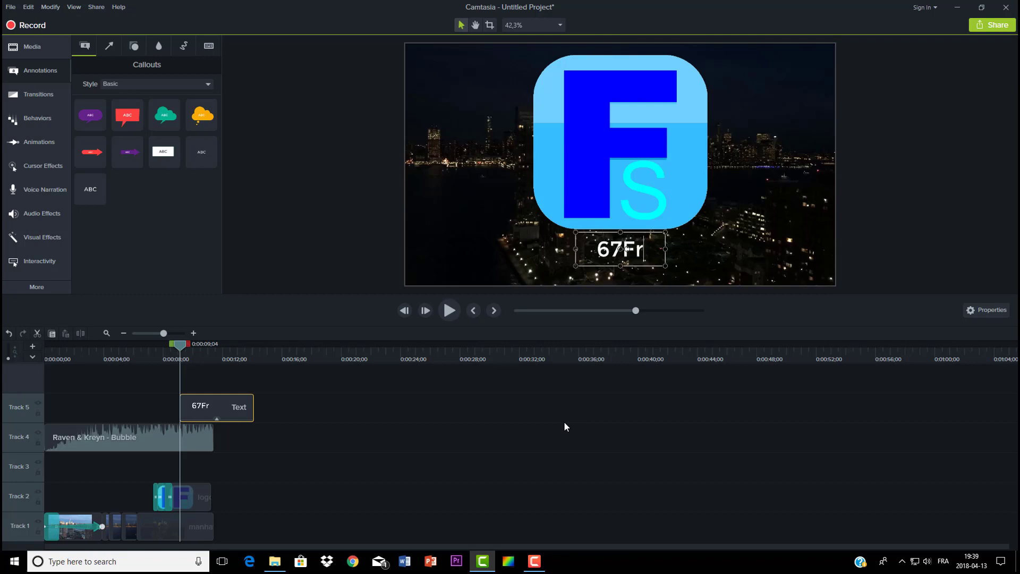
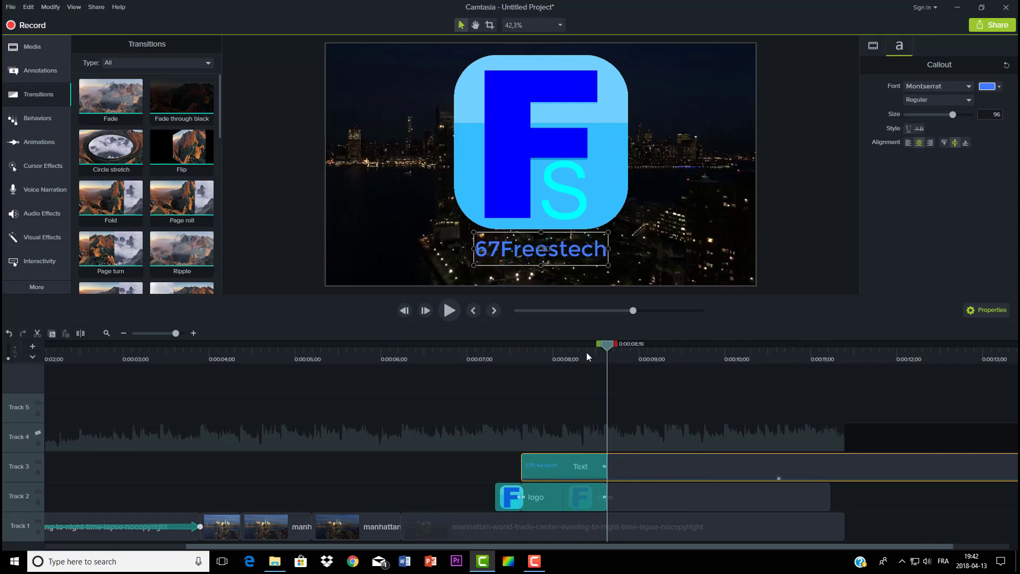
# - Place the playhead at 0:00:08;25 and select the logo and text clips together
pyautogui.moveTo(607, 348)
pyautogui.mouseDown()
pyautogui.moveTo(560, 357)
pyautogui.moveTo(623, 355)
pyautogui.mouseUp()
pyautogui.click(496, 466)
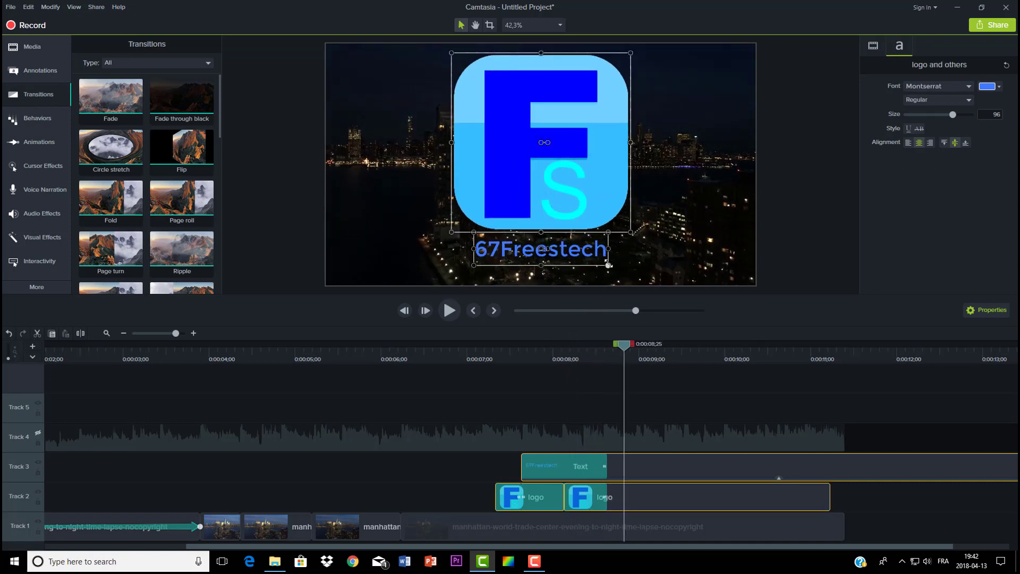
pyautogui.moveTo(609, 265); pyautogui.dragTo(595, 198)
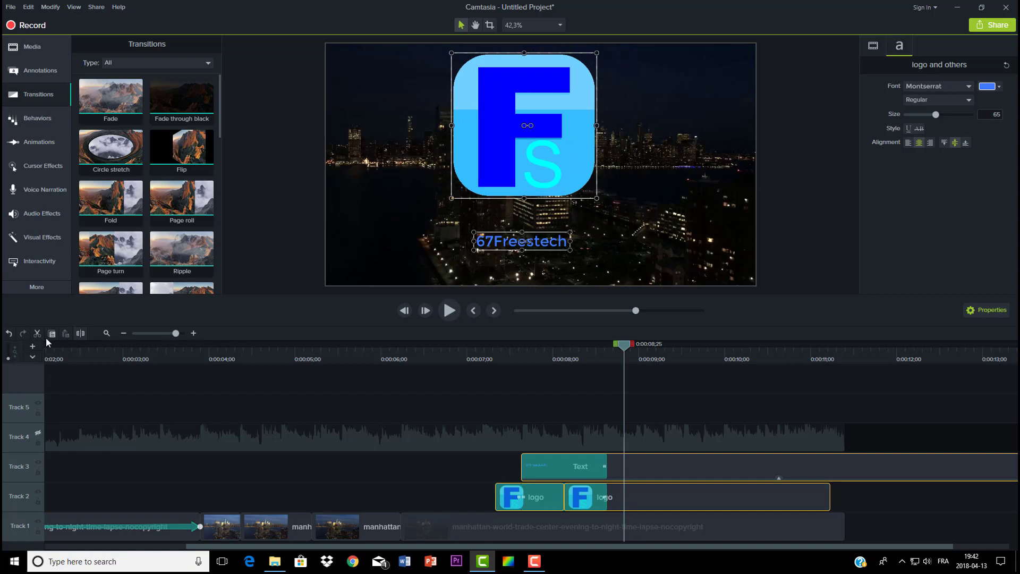
pyautogui.click(9, 333)
pyautogui.click(9, 333)
pyautogui.click(9, 333)
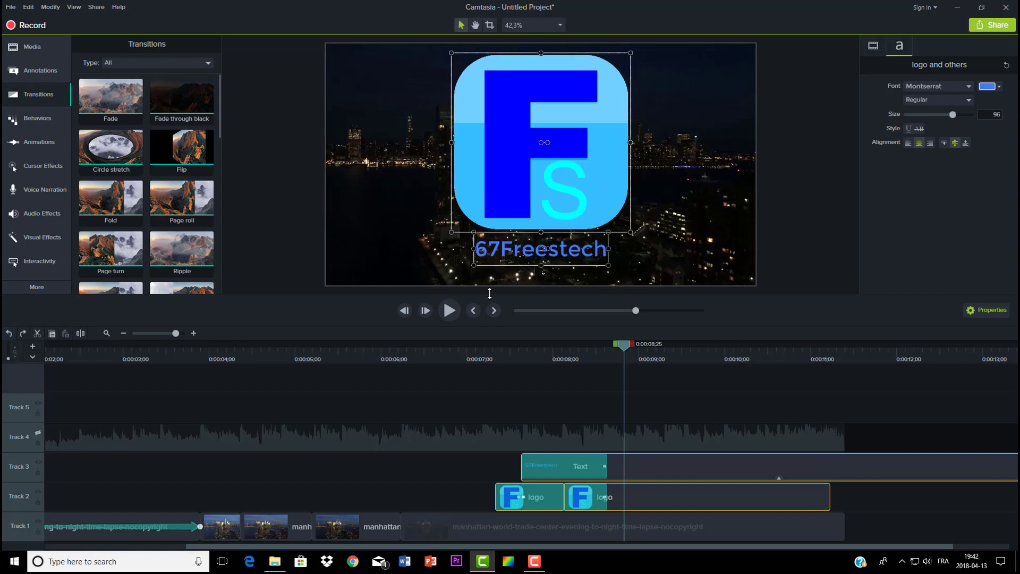
# - Scale the logo and the 67Freestech text down together to font size 51 and move the text directly beneath the logo
pyautogui.moveTo(627, 229); pyautogui.dragTo(547, 145)
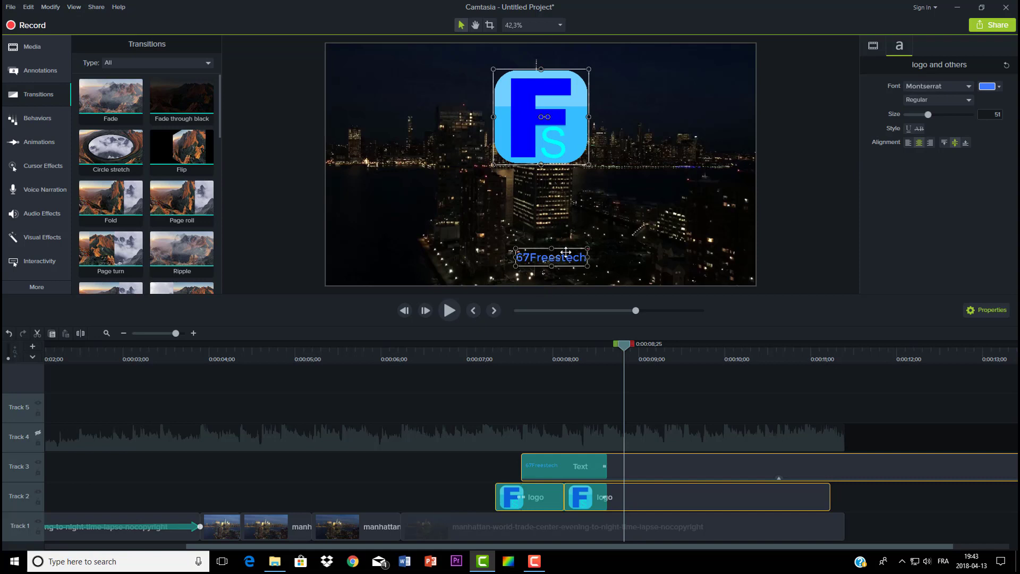
pyautogui.moveTo(562, 251); pyautogui.dragTo(558, 173)
# - Add a 180% Zoom-n-Pan around the logo at 0:00:08;25 and centre the logo and the 67Freestech text horizontally on the canvas
pyautogui.click(39, 142)
pyautogui.click(126, 45)
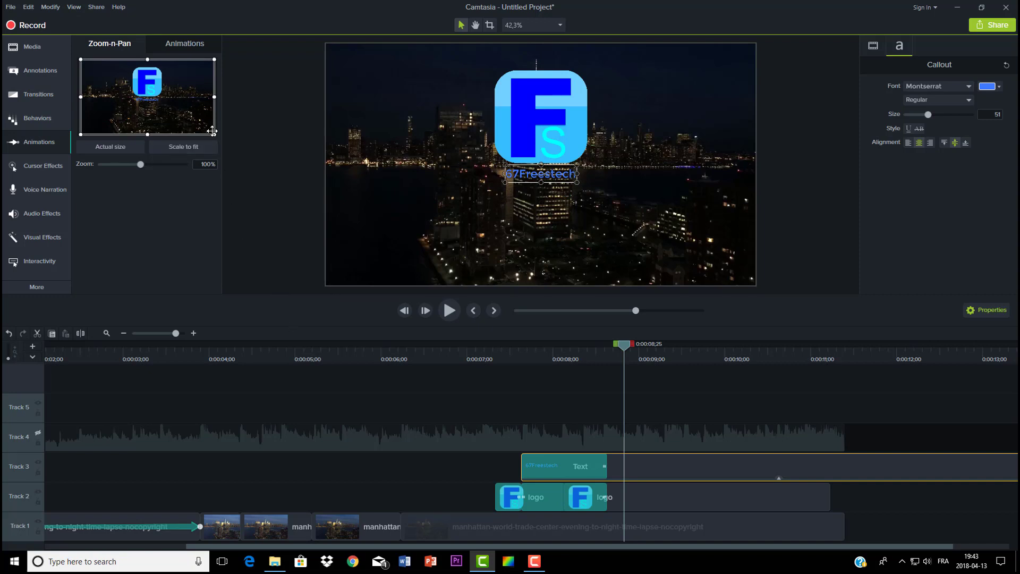
pyautogui.moveTo(214, 134); pyautogui.dragTo(166, 78)
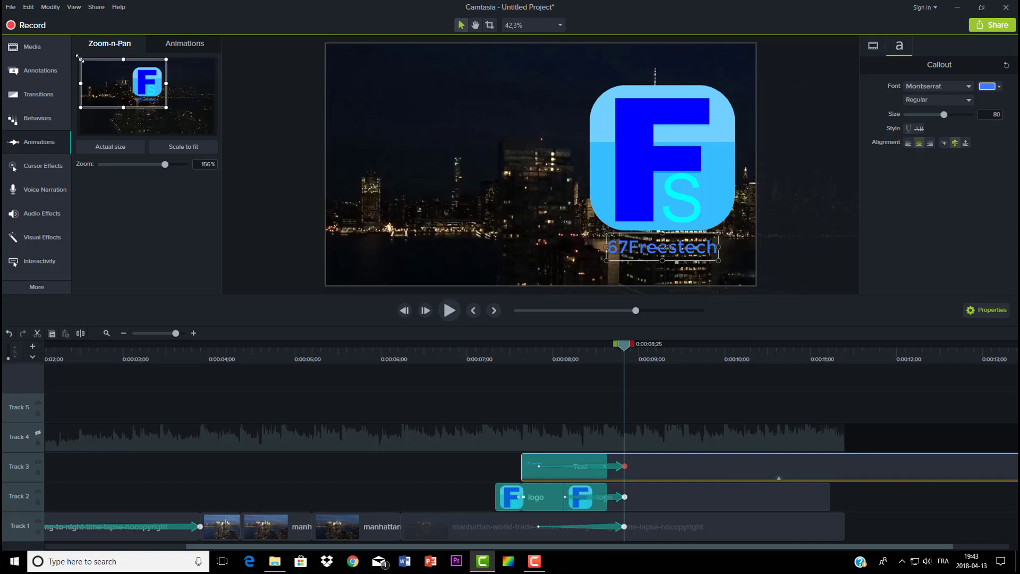
pyautogui.moveTo(80, 58); pyautogui.dragTo(143, 88)
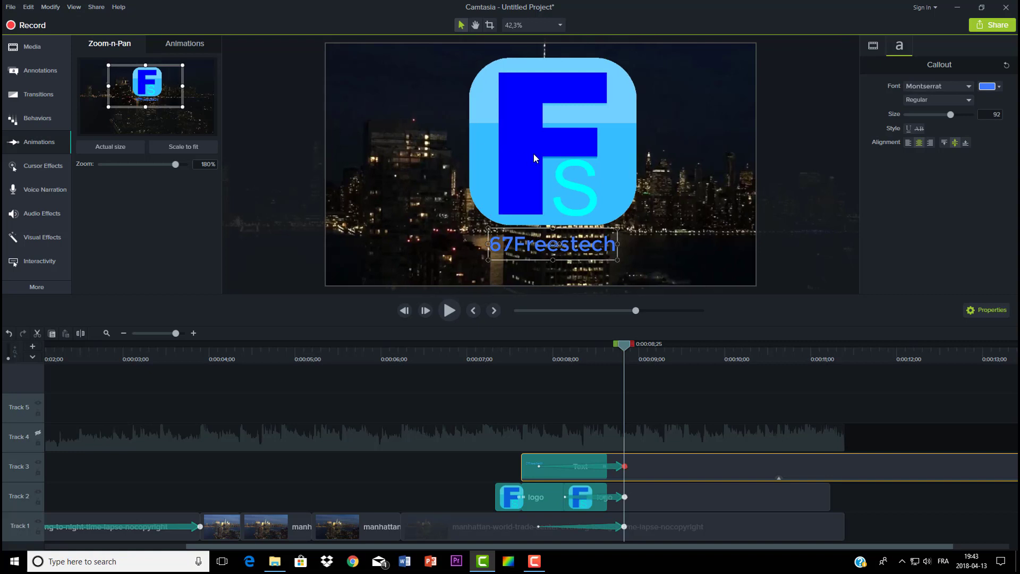
pyautogui.moveTo(534, 157); pyautogui.dragTo(523, 155)
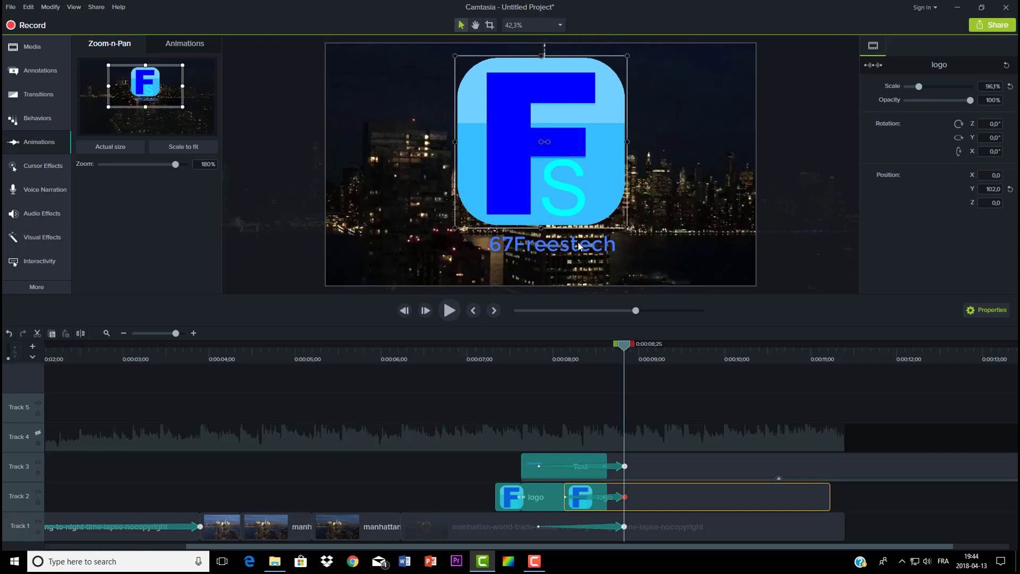
pyautogui.moveTo(582, 251); pyautogui.dragTo(574, 248)
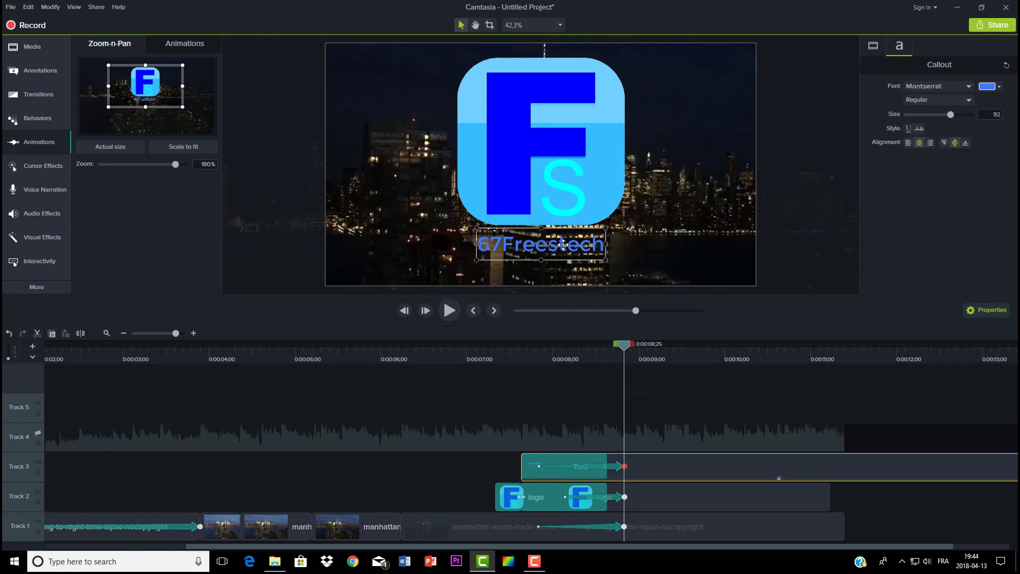
# - Lower the 67Freestech text slightly beneath the logo and delete the Zoom-n-Pan animation from the last Manhattan clip on Track 1
pyautogui.moveTo(563, 245); pyautogui.dragTo(563, 250)
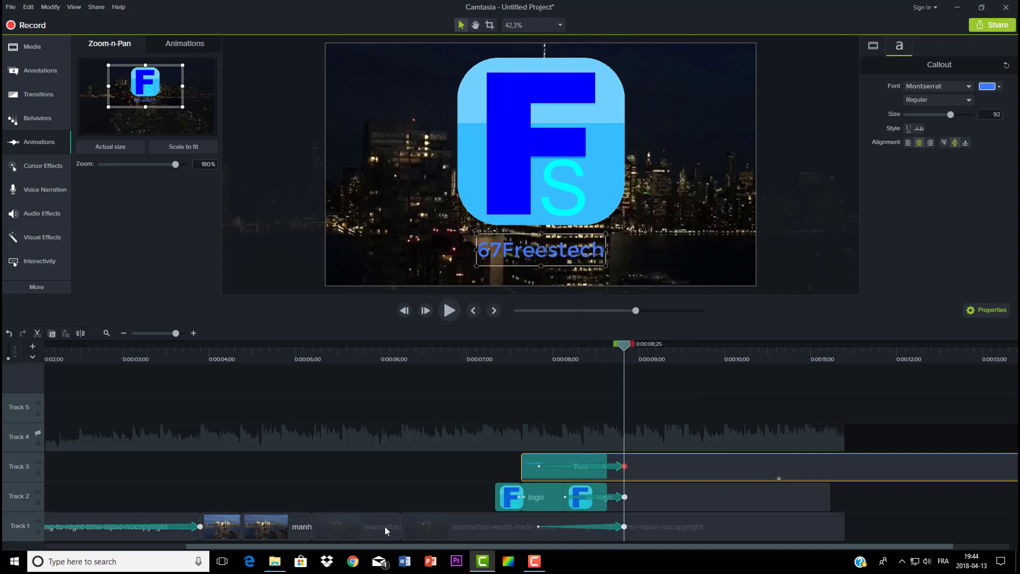
pyautogui.click(619, 528)
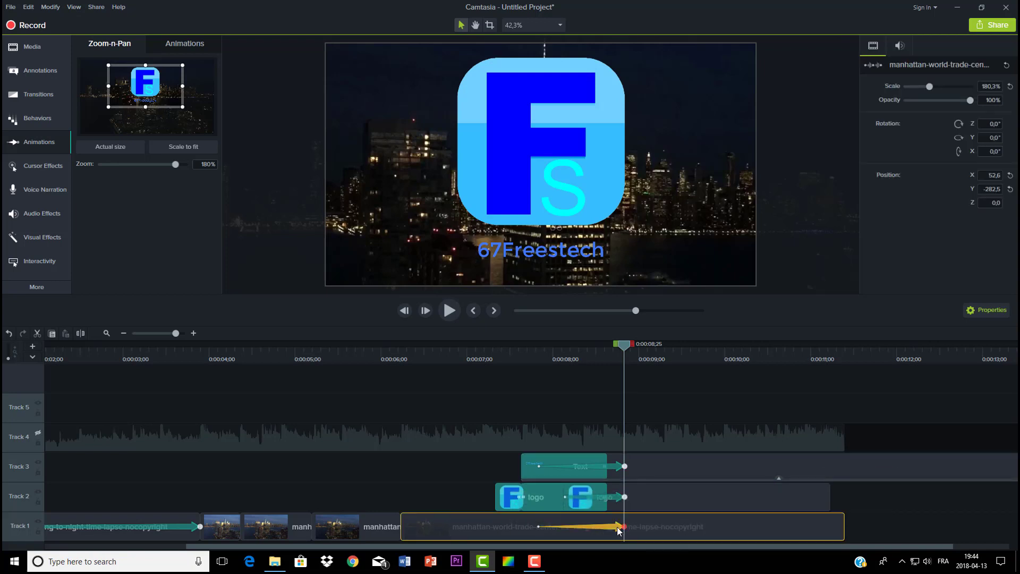
pyautogui.press('Delete')
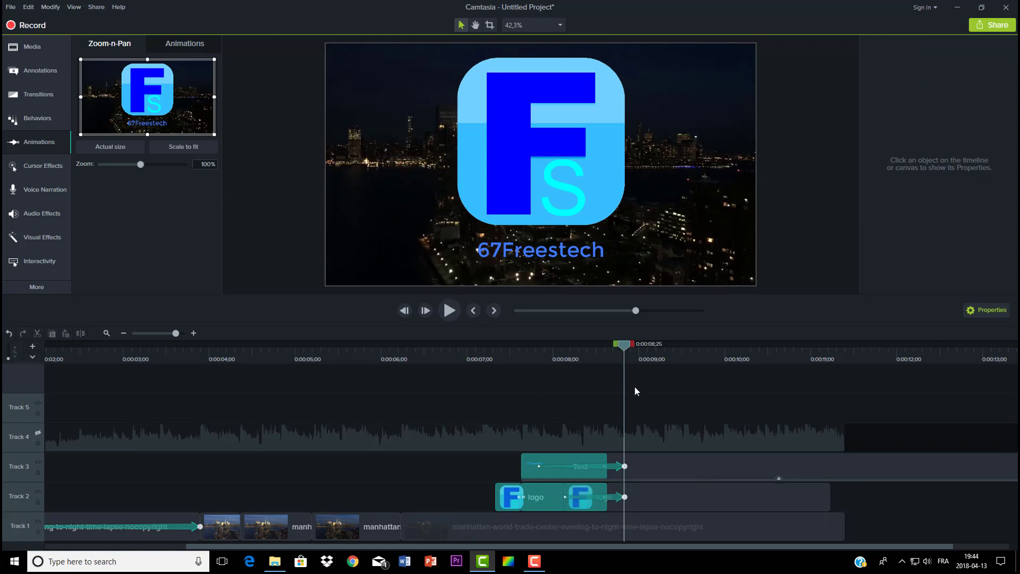
# - Preview the logo from 0:00:07;02 and shift the text and logo animations to start right after their opening transitions, lasting 1 second each
pyautogui.moveTo(624, 344); pyautogui.dragTo(471, 371)
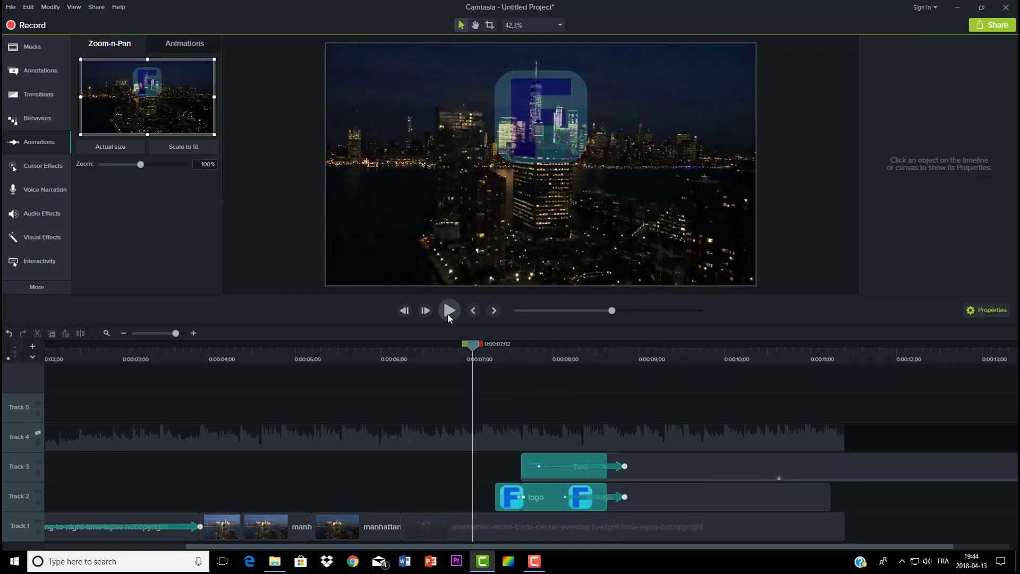
pyautogui.click(449, 311)
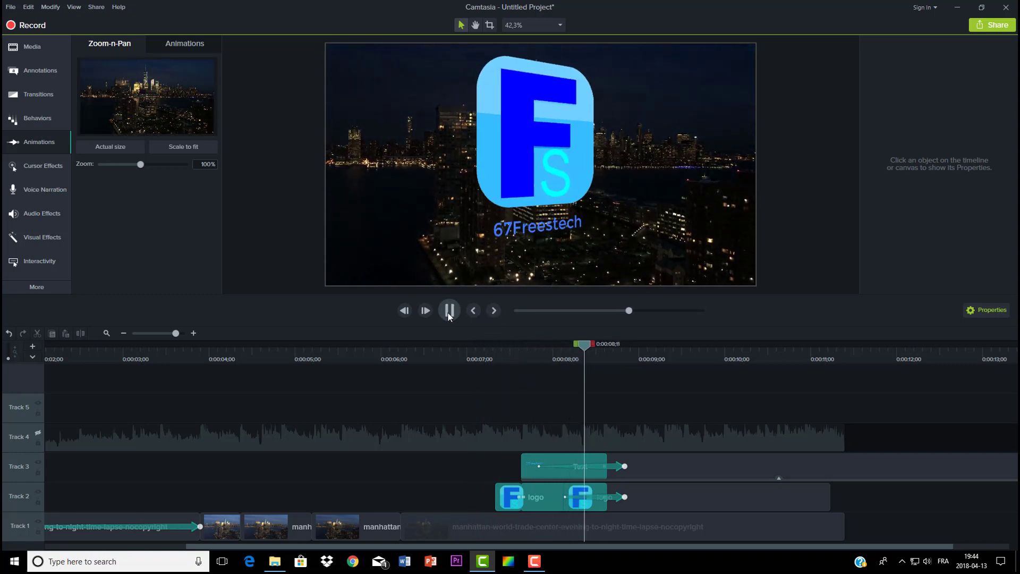
pyautogui.click(449, 310)
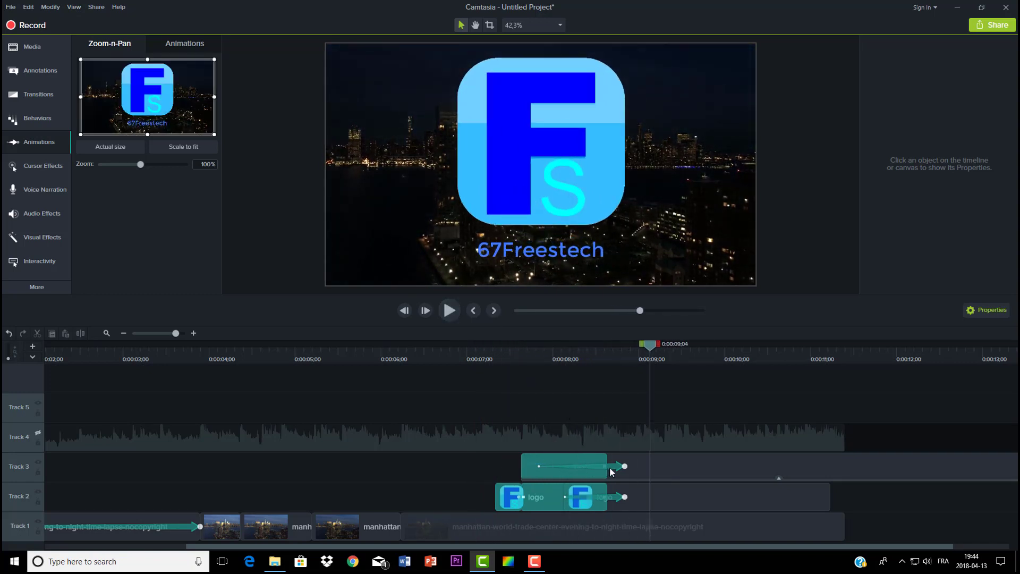
pyautogui.moveTo(613, 471); pyautogui.dragTo(684, 467)
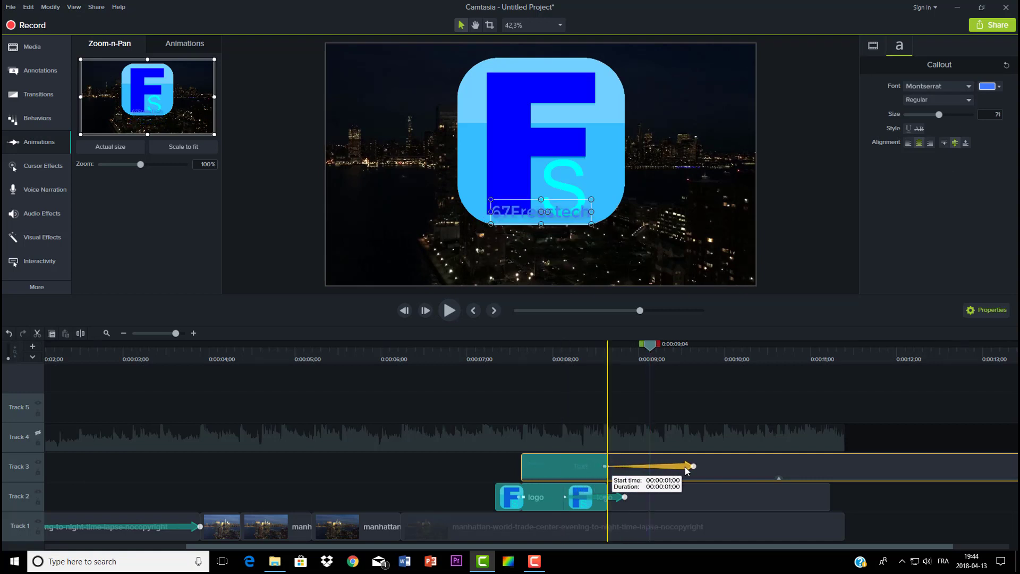
pyautogui.moveTo(624, 497); pyautogui.dragTo(687, 498)
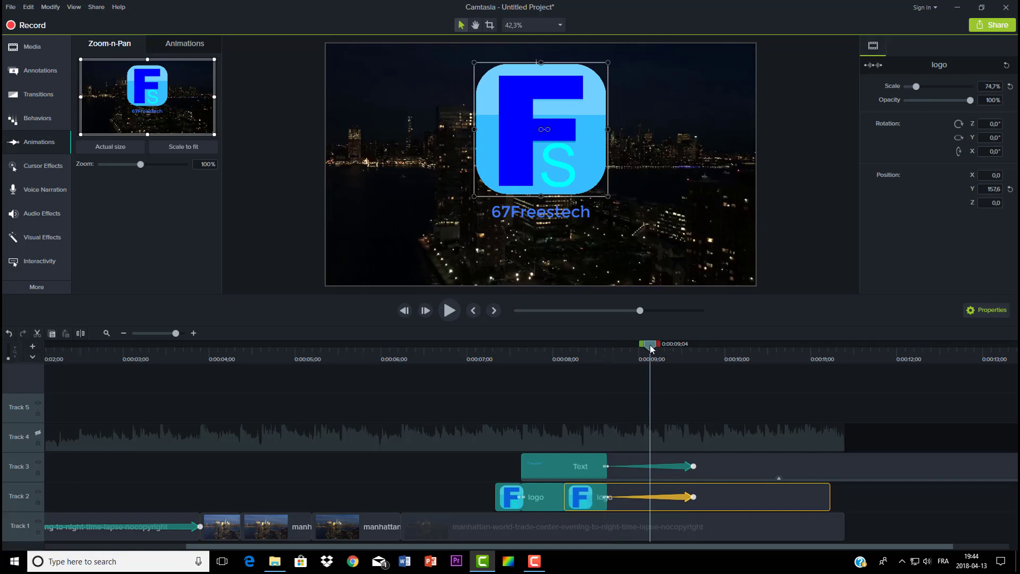
# - Play the ending from 0:00:07;04 with the music on Track 4 enabled, and disable that track again
pyautogui.moveTo(651, 348); pyautogui.dragTo(478, 364)
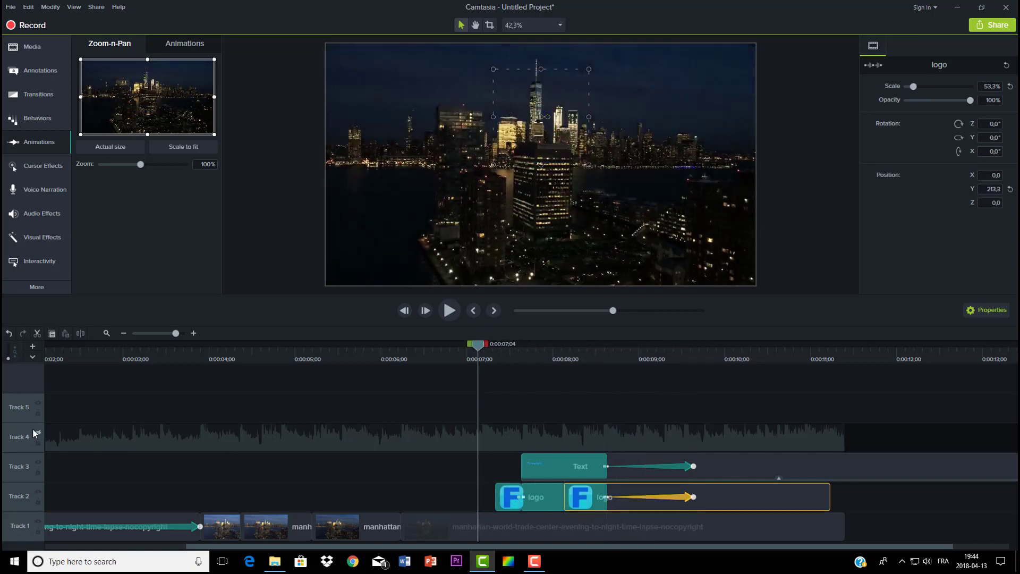
pyautogui.click(449, 310)
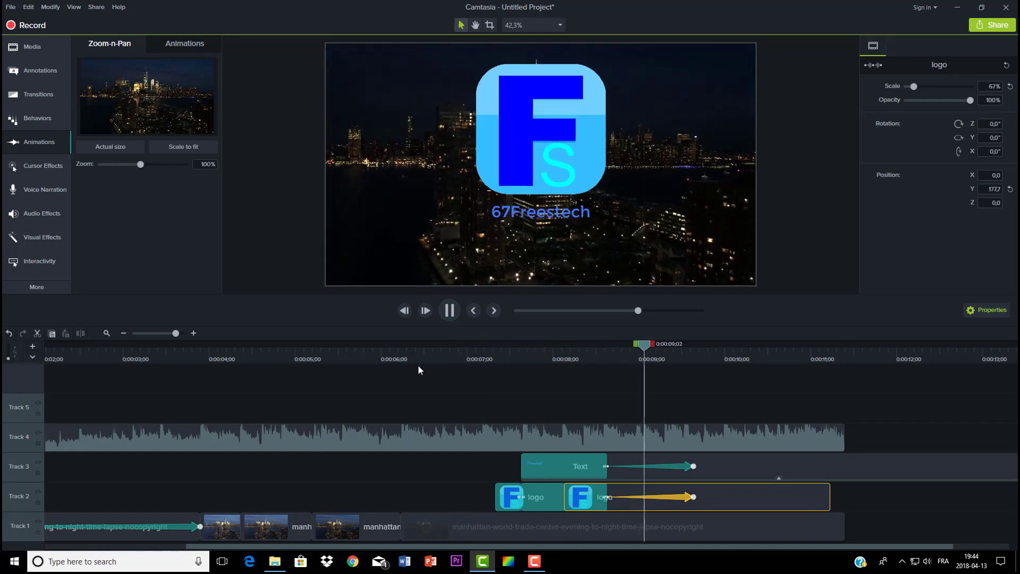
pyautogui.click(448, 311)
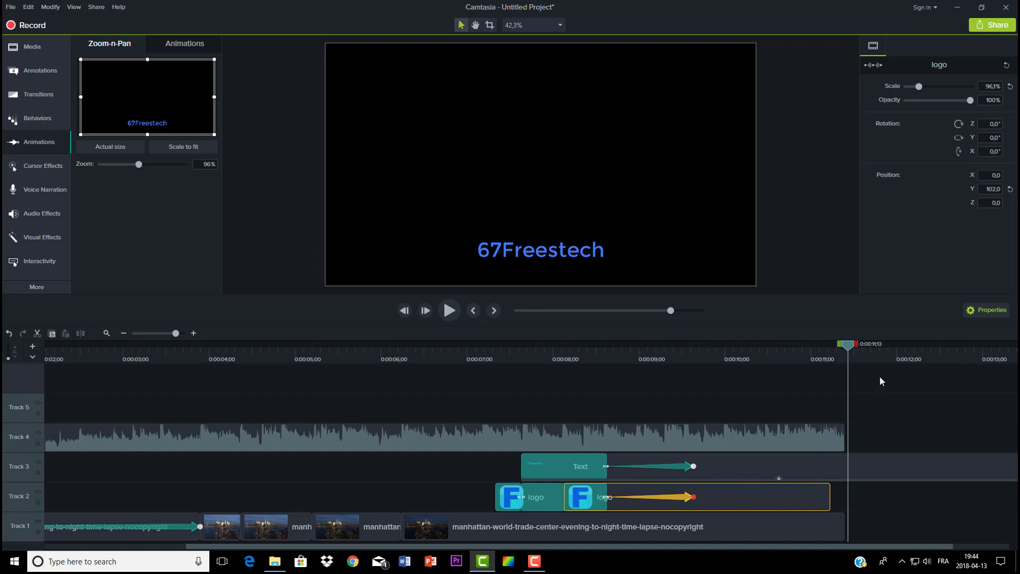
pyautogui.click(37, 433)
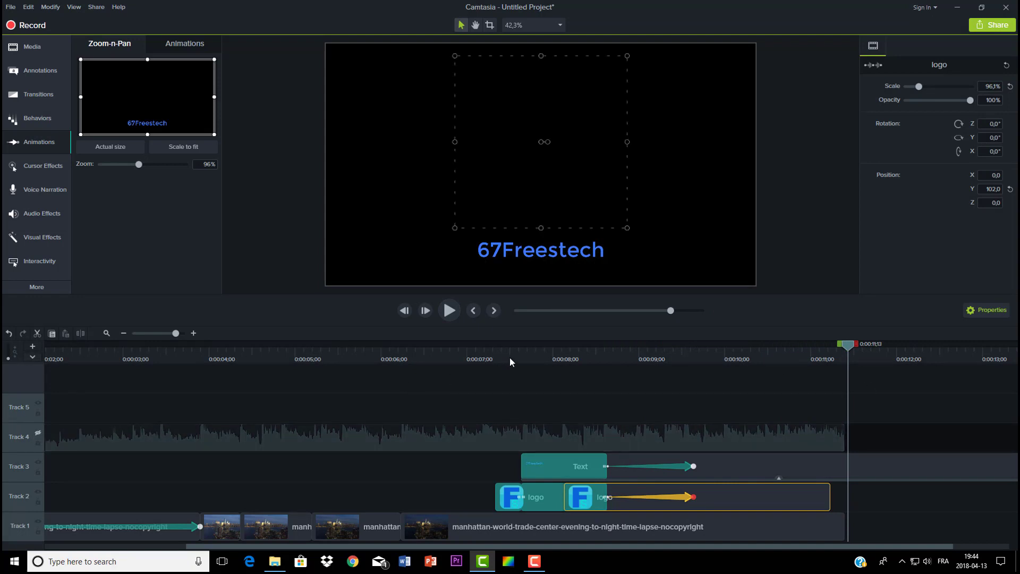
# - Hide the properties and review the logo and text animation from 0:00:07;02 through playback and scrubbing
pyautogui.click(471, 345)
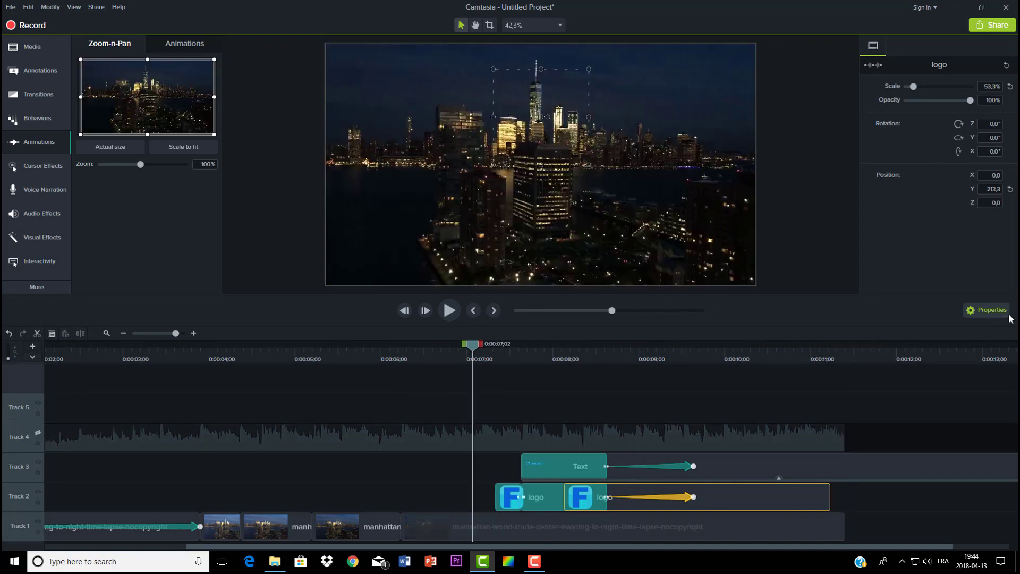
pyautogui.click(996, 312)
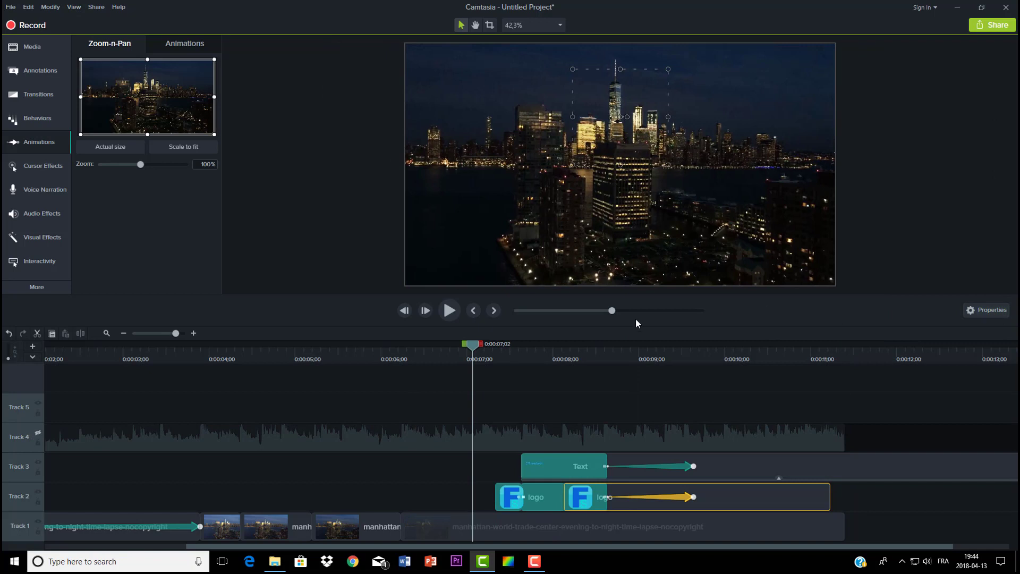
pyautogui.click(456, 316)
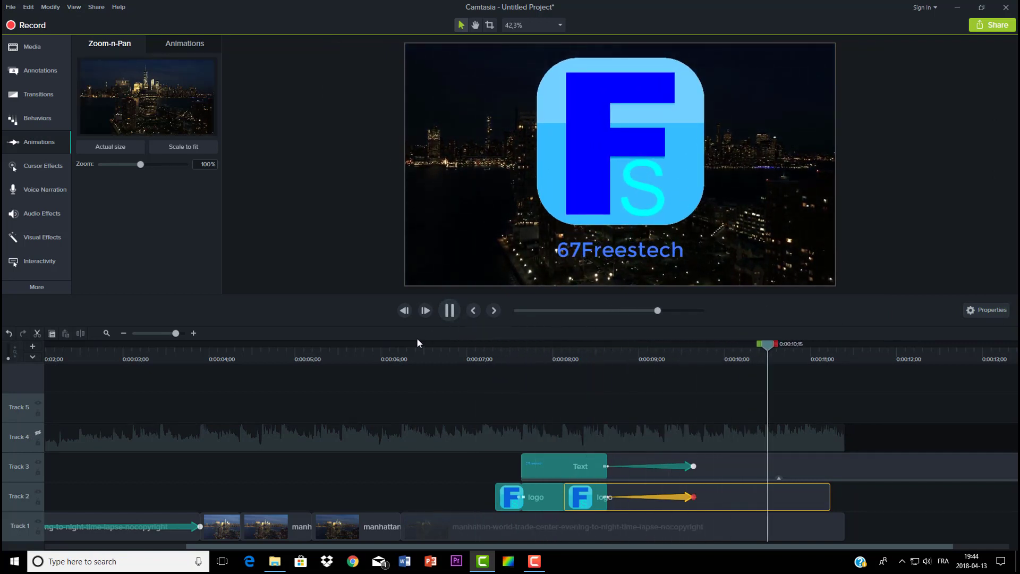
pyautogui.click(449, 311)
pyautogui.click(727, 344)
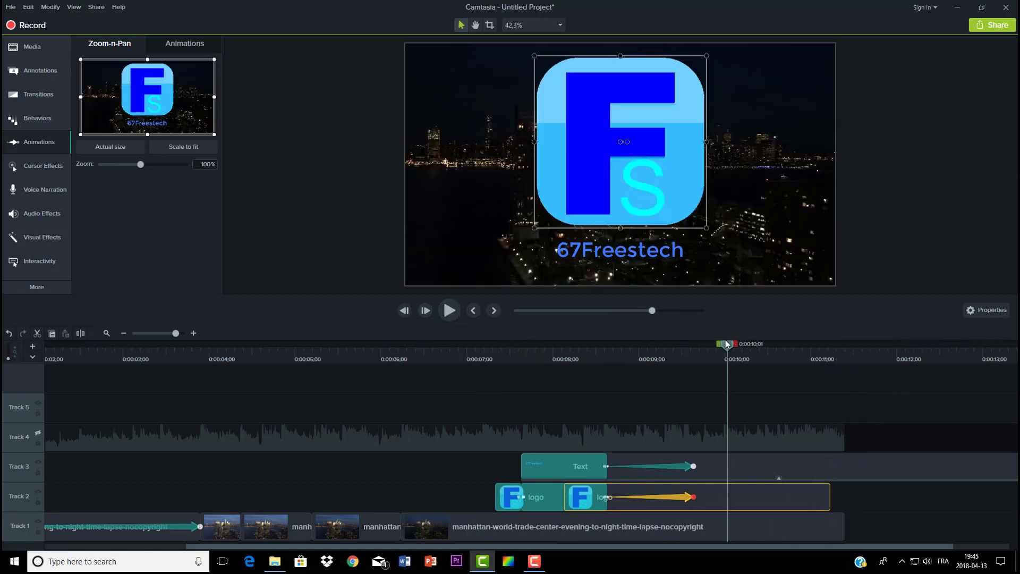
pyautogui.moveTo(726, 351); pyautogui.dragTo(609, 366)
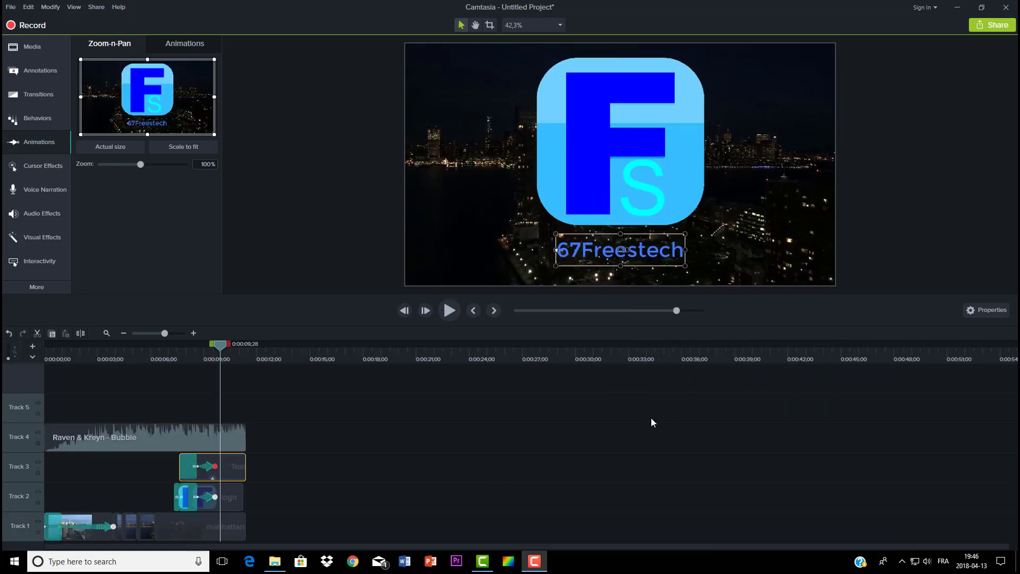
# - Play the video to its end and briefly replay it from the beginning
pyautogui.click(451, 315)
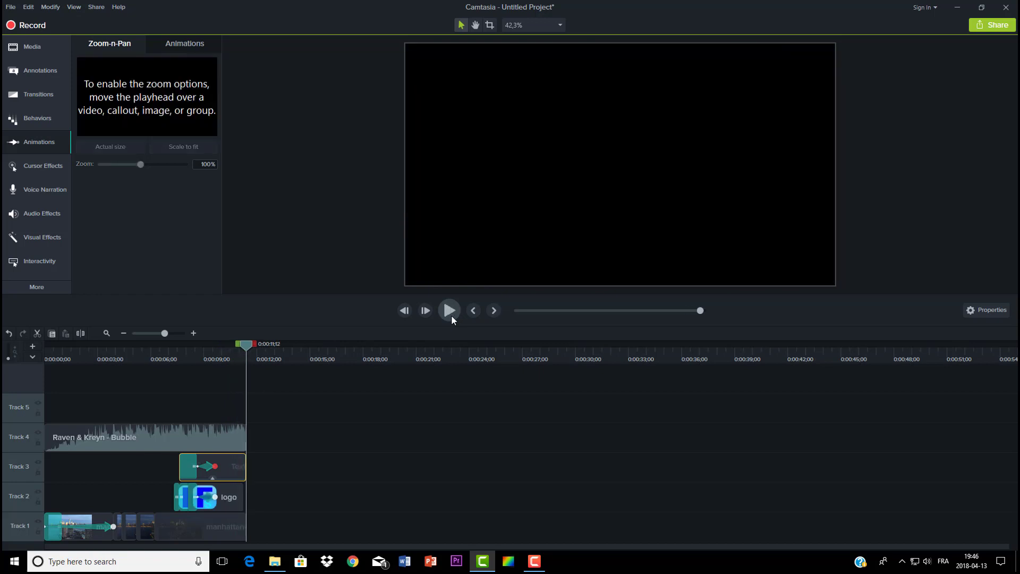
pyautogui.click(451, 314)
pyautogui.click(451, 314)
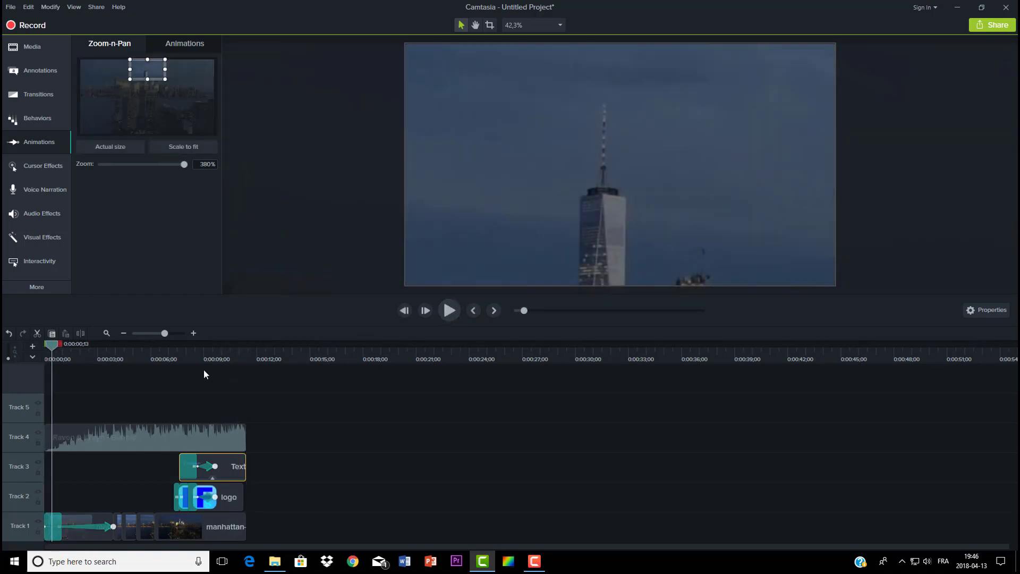
# - Apply the audio Fade In and Fade Out effects to the music clip on Track 4 and shorten the fade-out
pyautogui.click(240, 343)
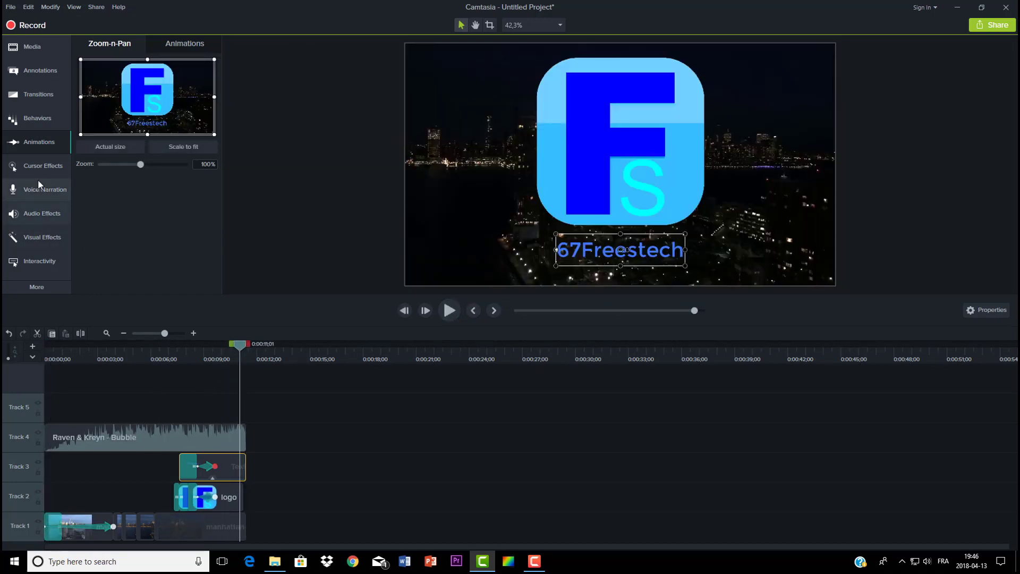
pyautogui.click(43, 218)
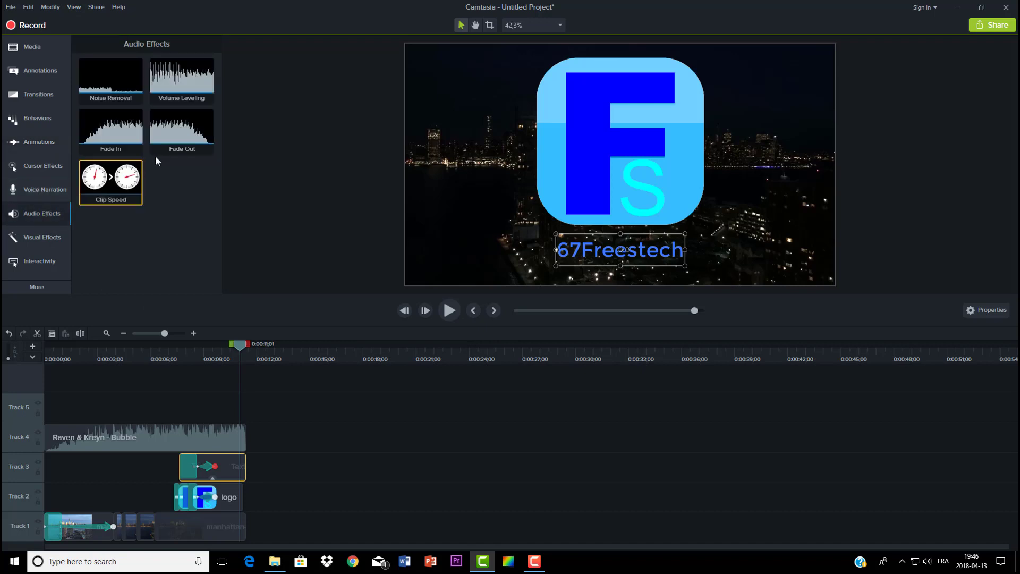
pyautogui.moveTo(182, 136); pyautogui.dragTo(228, 432)
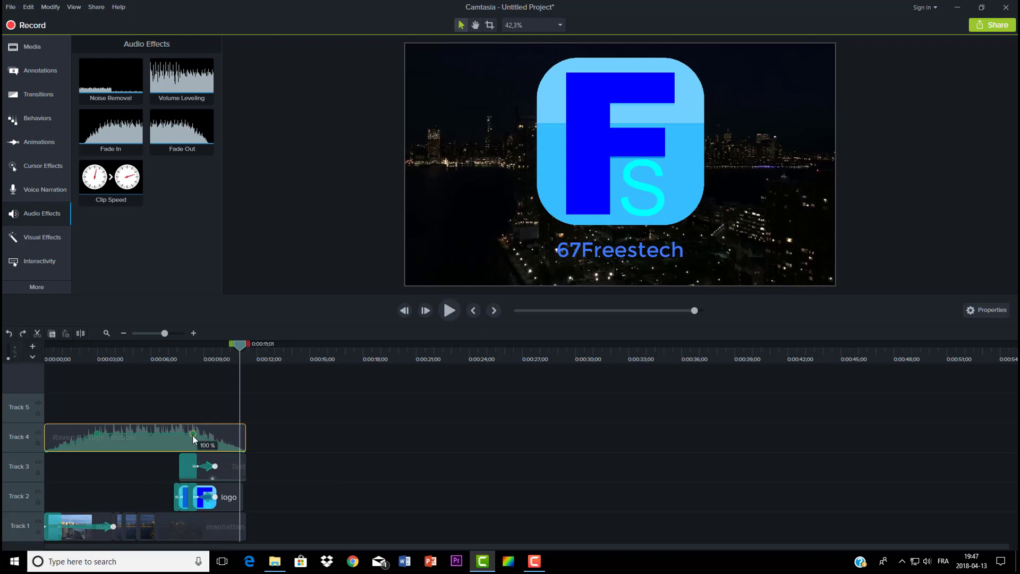
pyautogui.moveTo(193, 435); pyautogui.dragTo(218, 435)
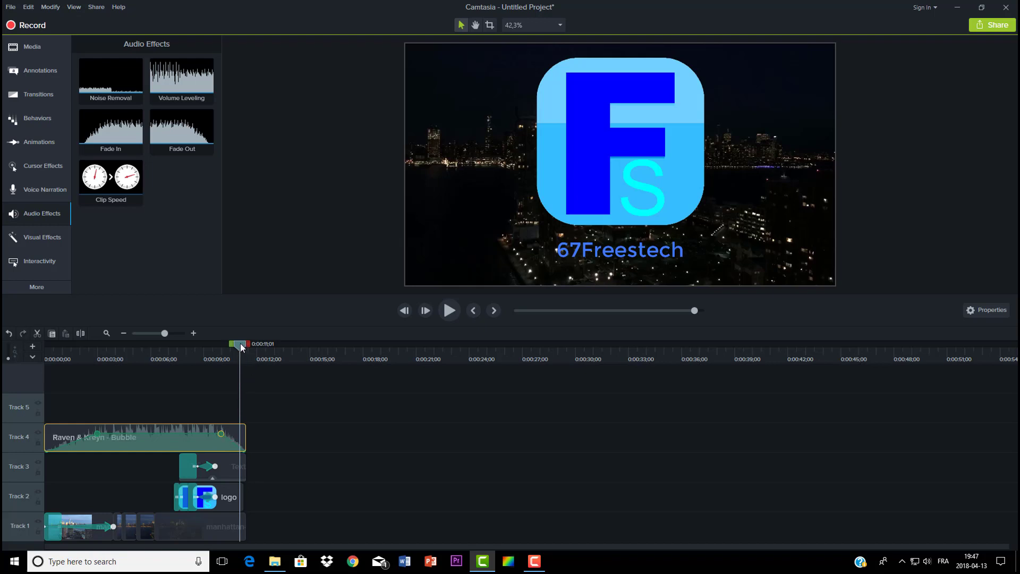
pyautogui.moveTo(238, 345); pyautogui.dragTo(167, 351)
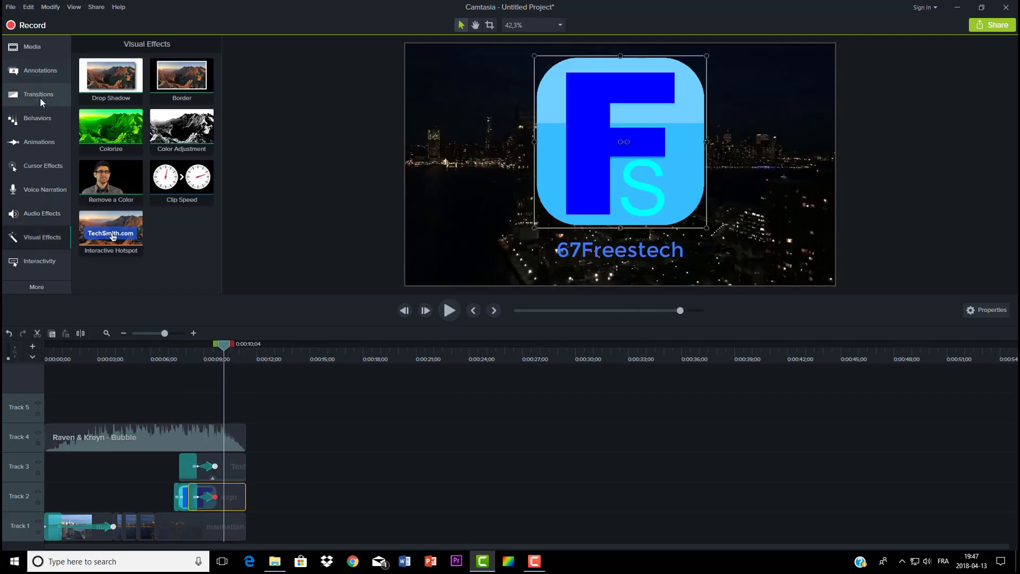
# - Add a Fade transition to the end of the last Manhattan clip on Track 1 and play the ending from 0:00:10;04
pyautogui.click(38, 99)
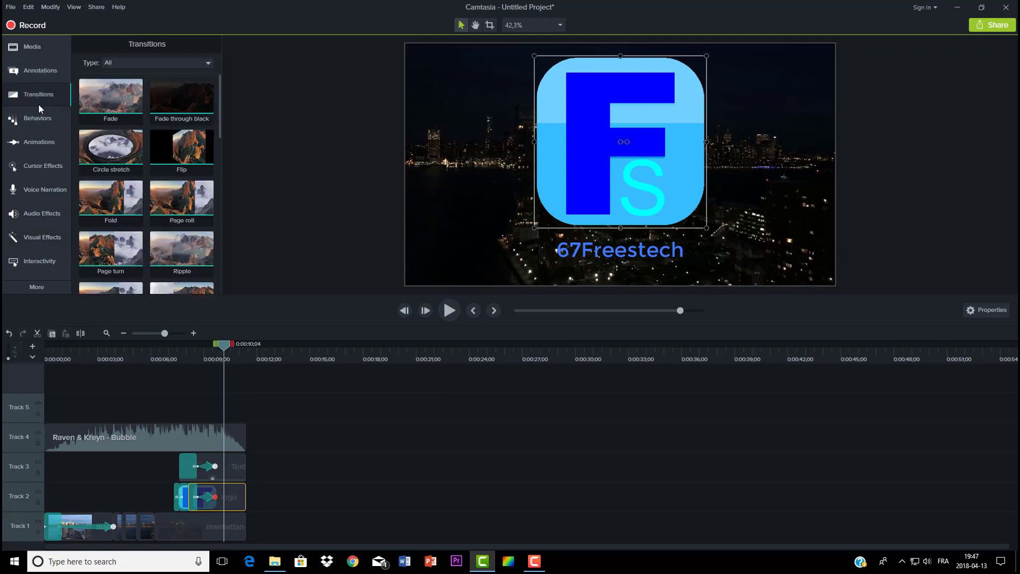
pyautogui.moveTo(127, 101); pyautogui.dragTo(244, 535)
pyautogui.moveTo(164, 334); pyautogui.dragTo(160, 336)
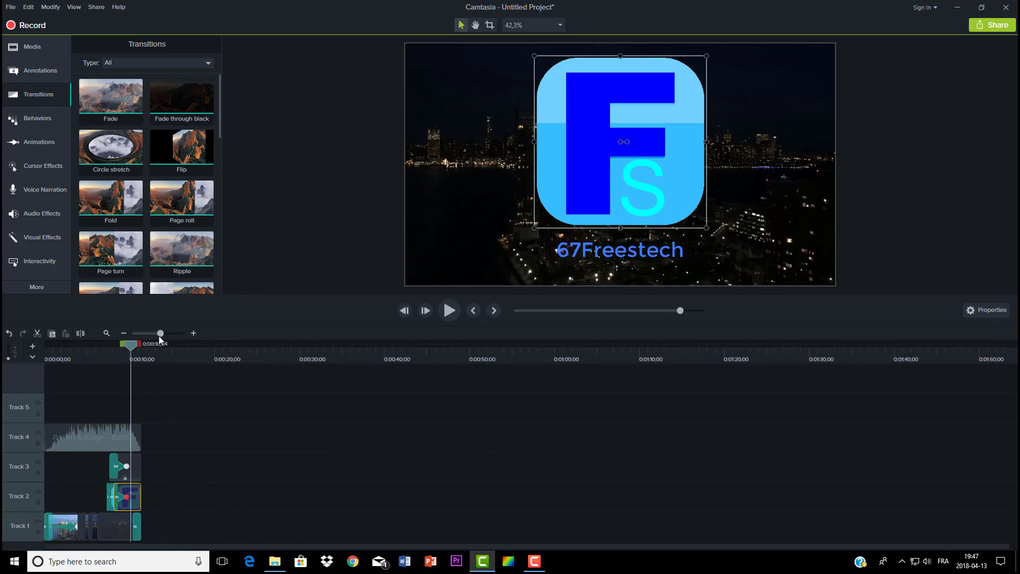
pyautogui.click(450, 311)
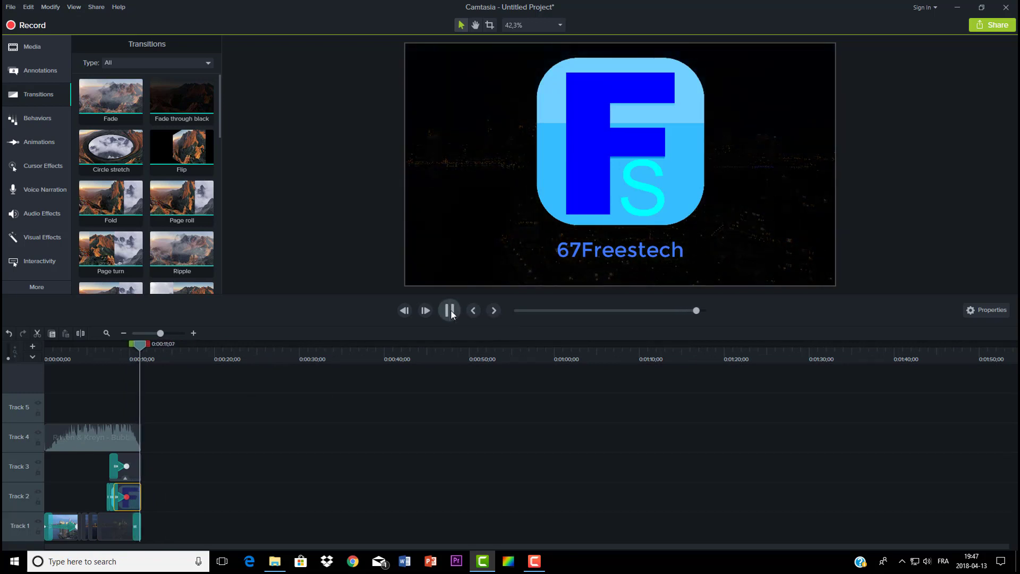